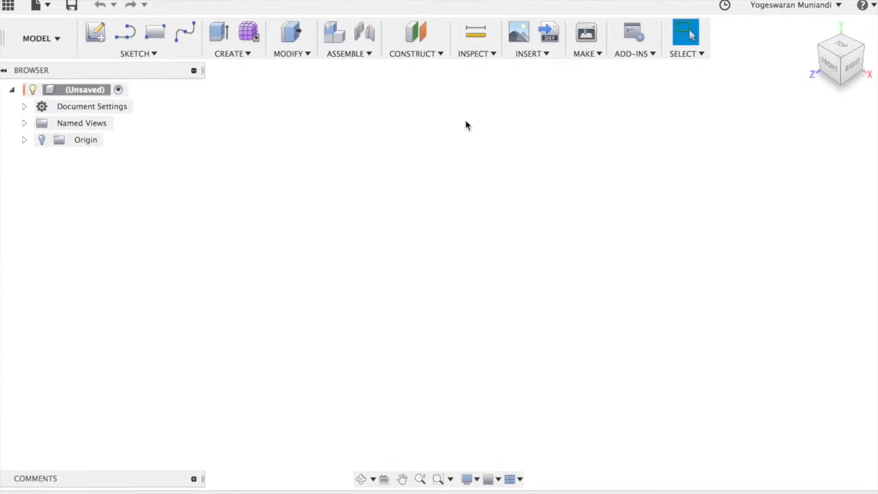
# Step: Sketch a stepped half-profile from the origin on the front plane, 17.75 mm wide at both ends, 21.5 mm between, with 5, 40 and 15 mm heights
pyautogui.click(126, 53)
pyautogui.click(128, 66)
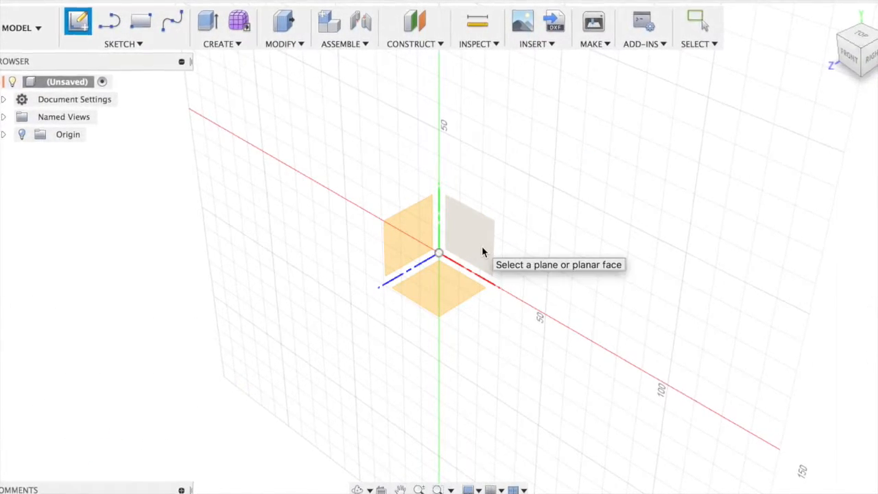
pyautogui.click(483, 250)
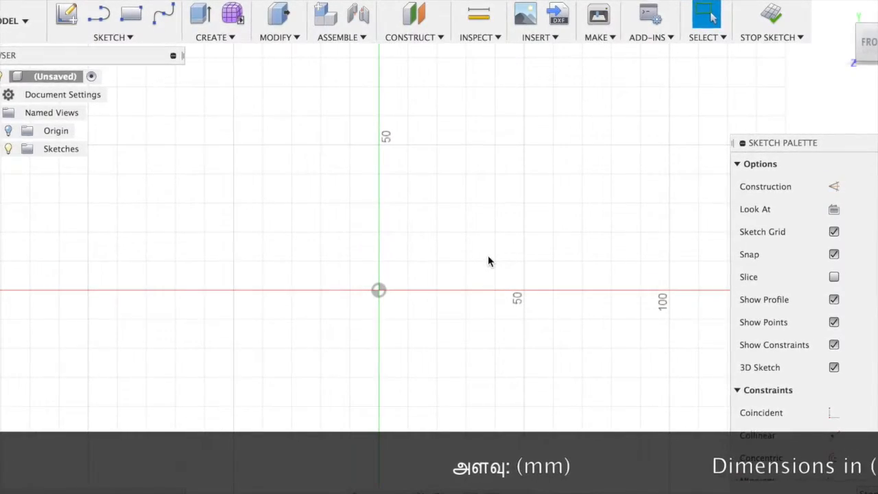
pyautogui.press('l')
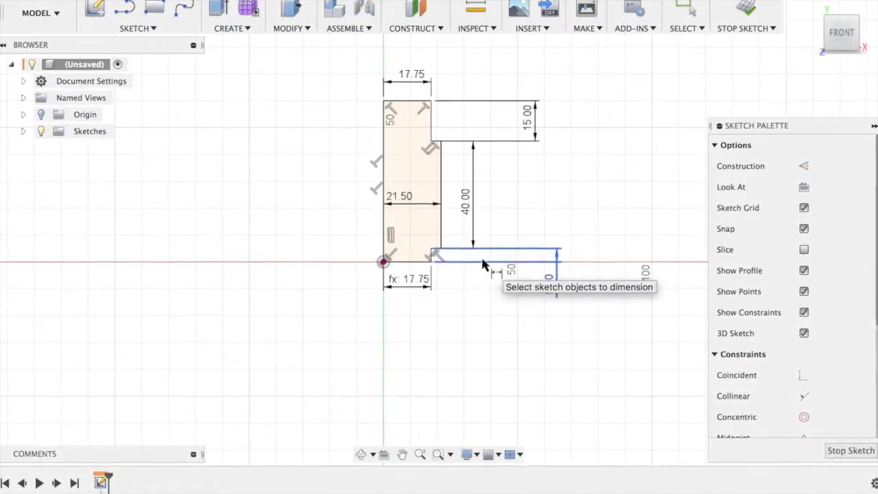
# Step: Revolve the stepped profile 360 degrees about its vertical edge on the origin axis as a new body
pyautogui.click(241, 30)
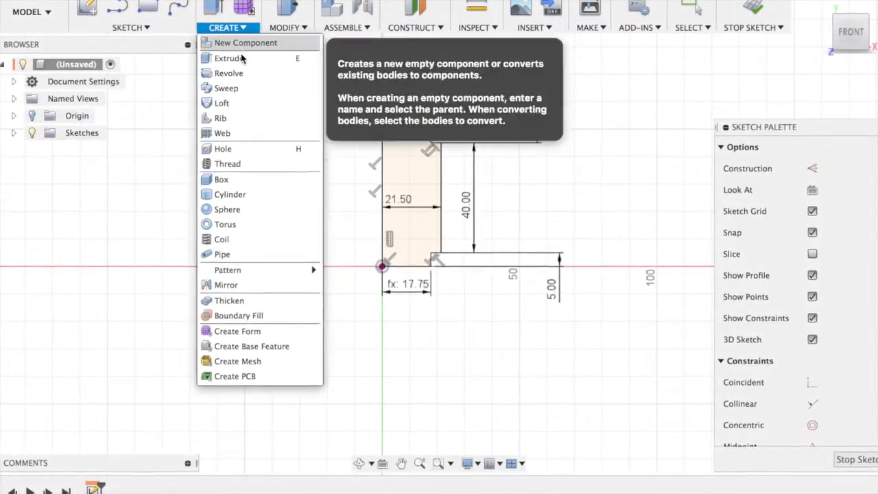
pyautogui.click(239, 76)
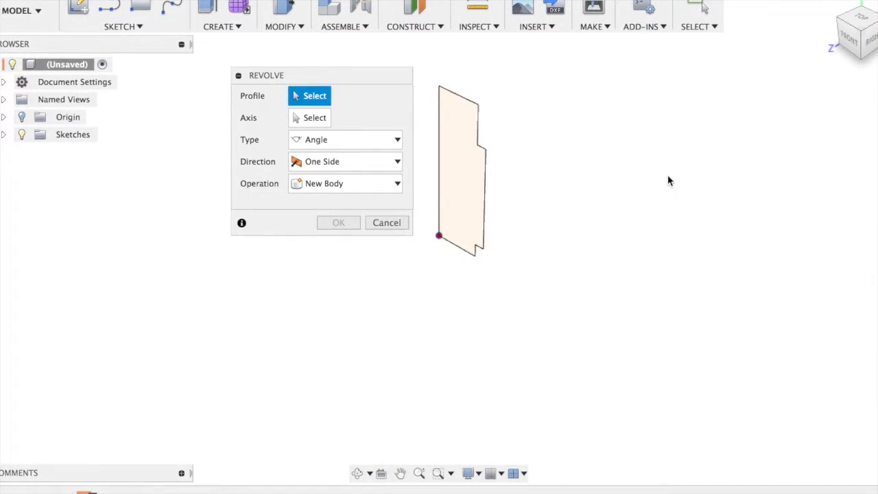
pyautogui.click(463, 180)
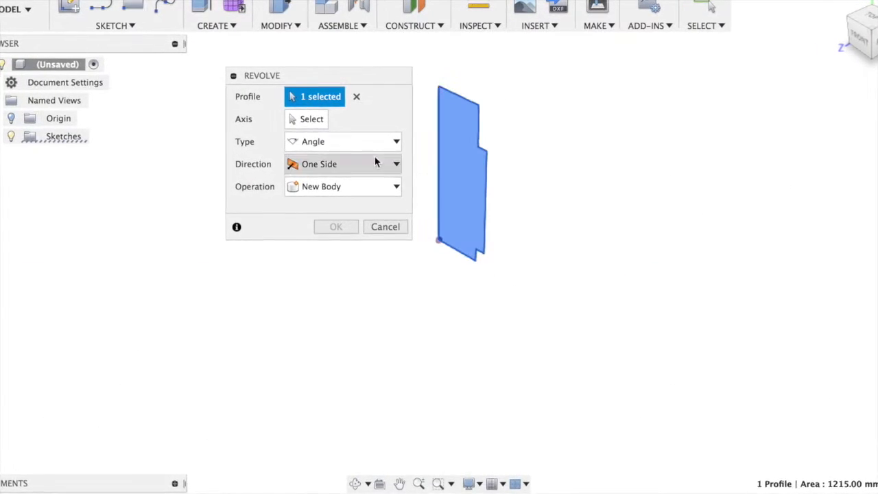
pyautogui.click(440, 197)
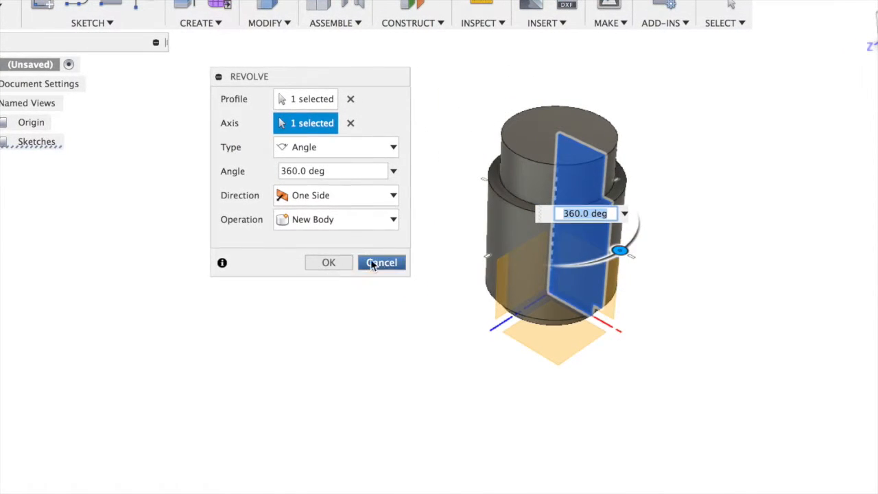
pyautogui.click(330, 262)
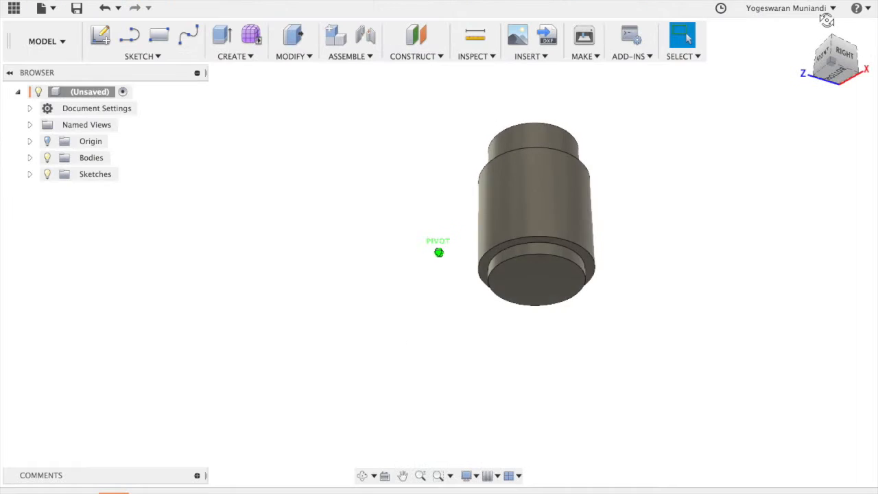
# Step: Fillet the upper and lower outer edges of the wide middle section with a 3 mm constant radius
pyautogui.moveTo(826, 18); pyautogui.dragTo(842, 58)
pyautogui.click(806, 32)
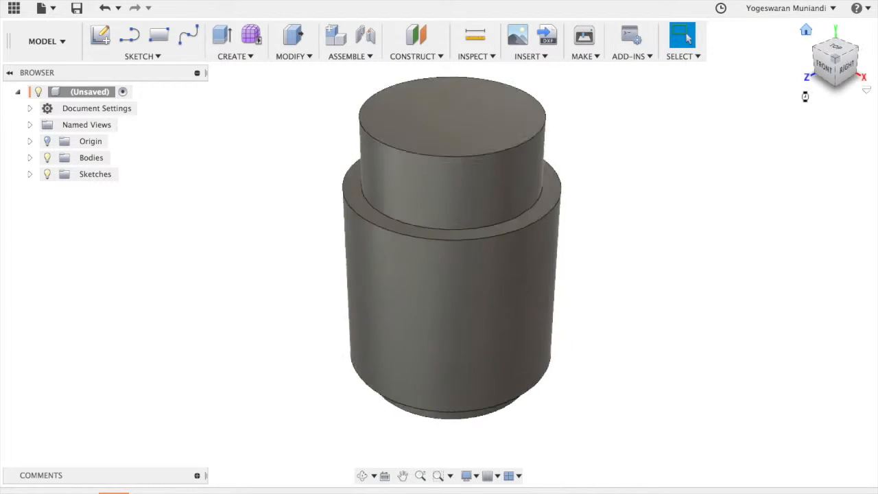
pyautogui.click(237, 58)
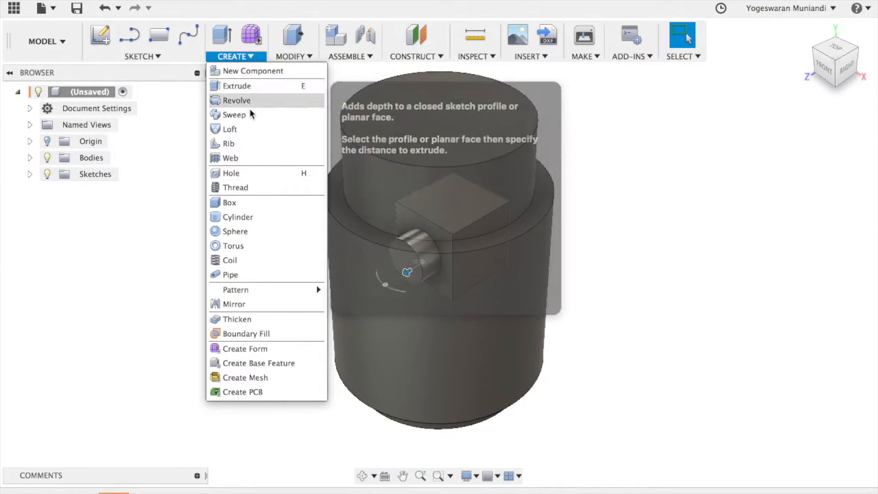
pyautogui.click(302, 57)
pyautogui.click(297, 86)
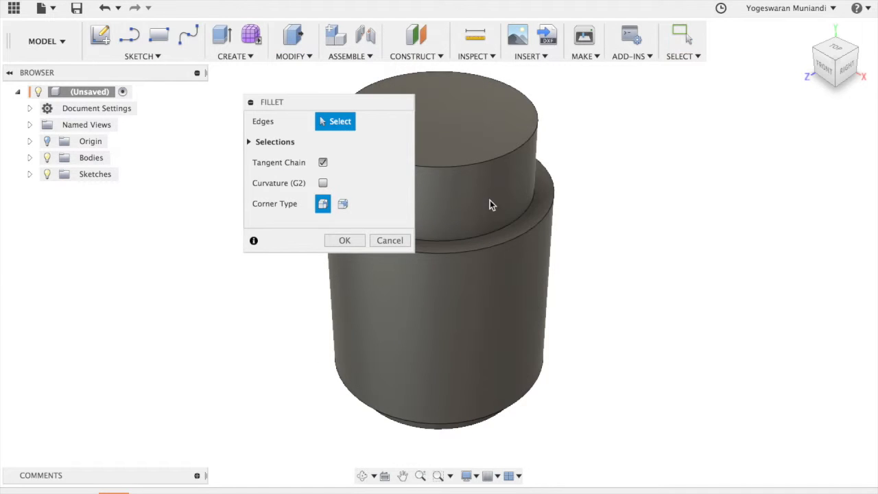
pyautogui.click(501, 247)
pyautogui.click(526, 395)
pyautogui.click(319, 182)
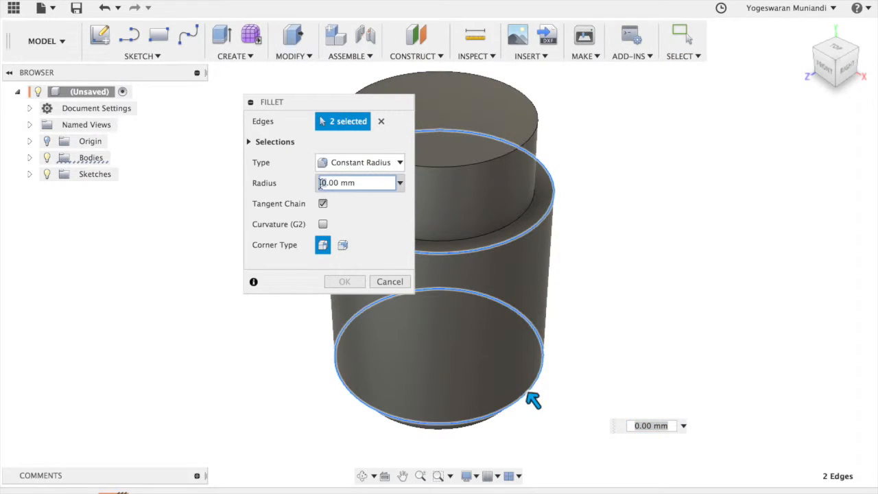
pyautogui.press('Return')
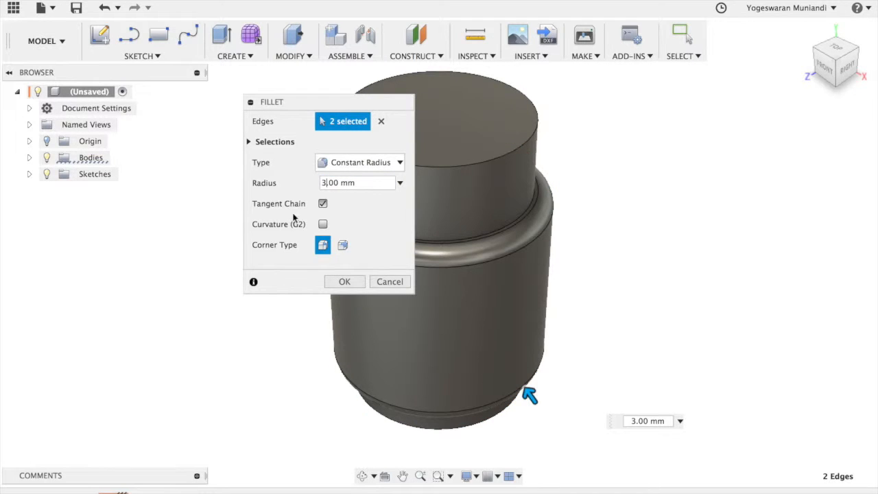
pyautogui.click(343, 282)
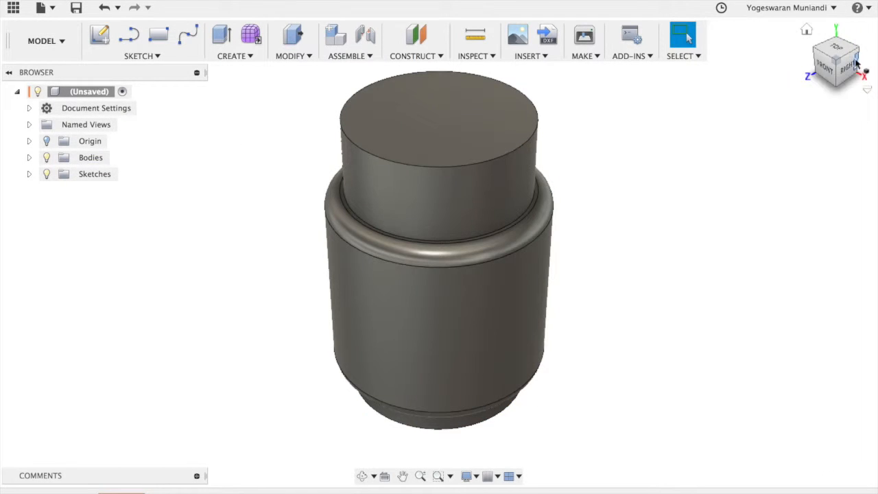
# Step: Create a new sketch on the front plane, framed on the narrow base of the body
pyautogui.moveTo(843, 43)
pyautogui.mouseDown()
pyautogui.moveTo(838, 9)
pyautogui.moveTo(861, 21)
pyautogui.moveTo(872, 63)
pyautogui.moveTo(11, 73)
pyautogui.moveTo(4, 83)
pyautogui.moveTo(856, 67)
pyautogui.mouseUp()
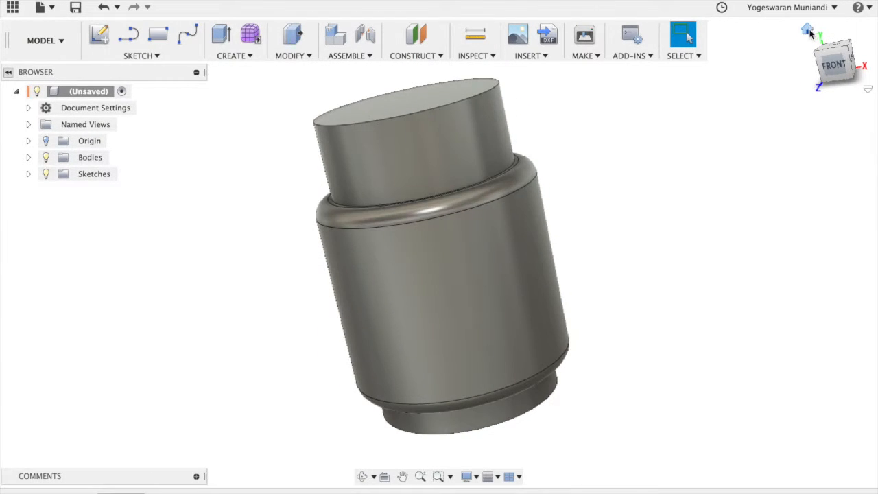
pyautogui.click(808, 32)
pyautogui.moveTo(832, 77); pyautogui.dragTo(835, 59)
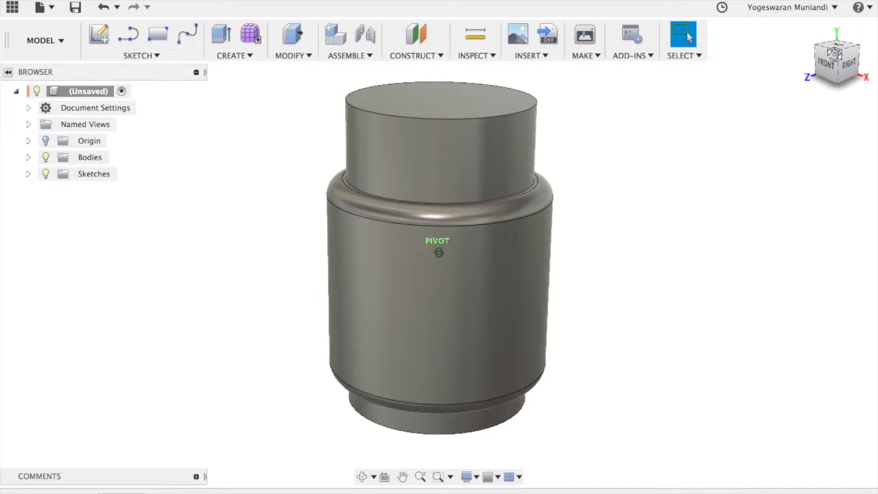
pyautogui.click(99, 38)
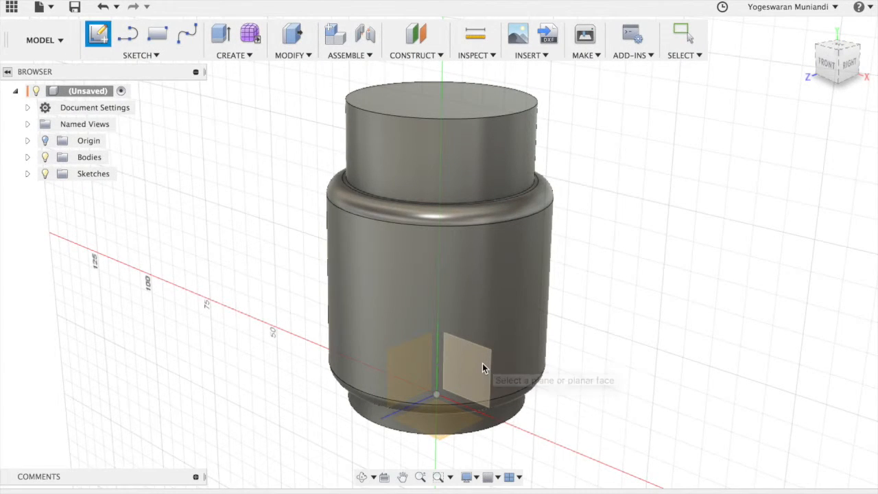
pyautogui.click(483, 363)
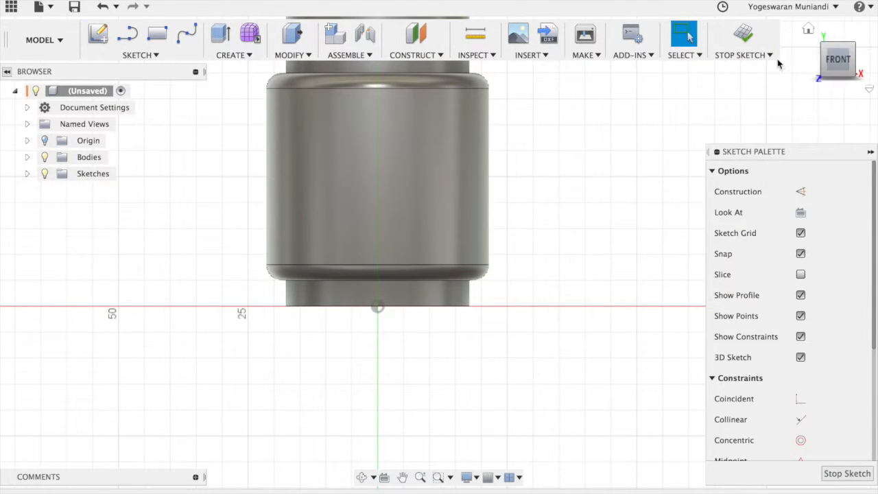
pyautogui.scroll(4, 429, 363)
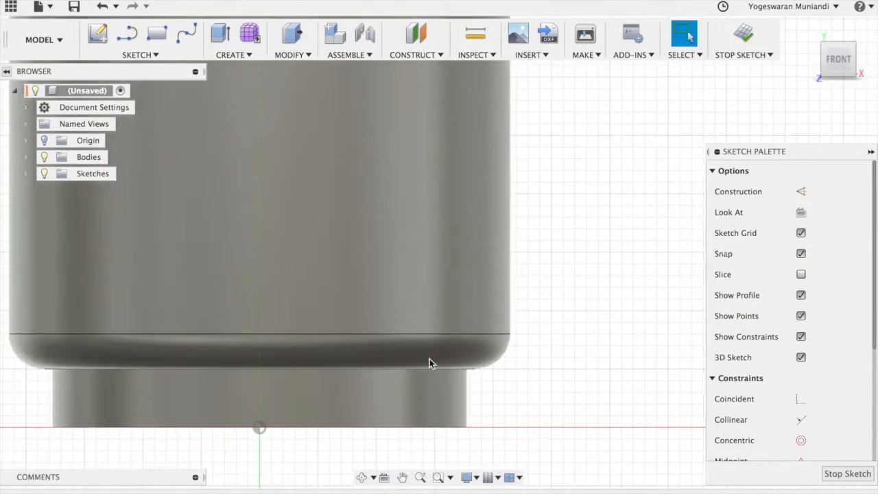
pyautogui.hscroll(-4, 429, 359)
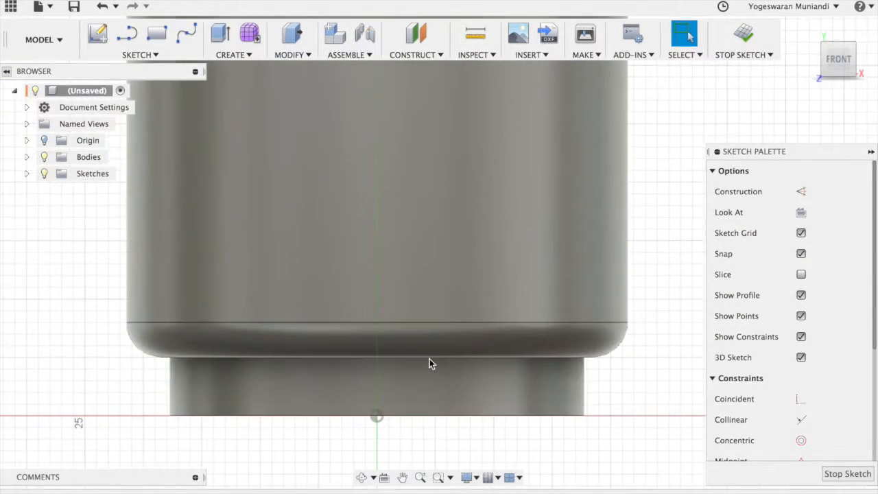
# Step: Draw a closed four-sided line profile from the origin with a slanted outer side, about 14 mm wide at the base and 3 mm high
pyautogui.click(125, 38)
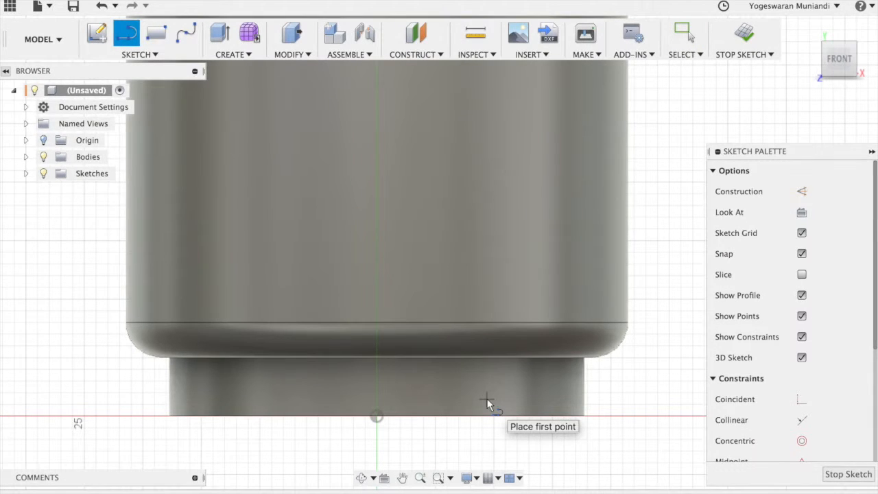
pyautogui.hscroll(-3, 446, 408)
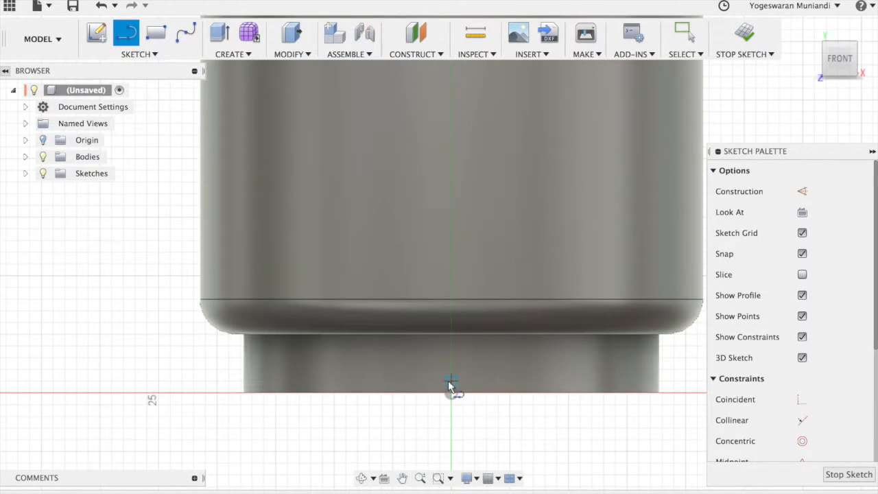
pyautogui.click(451, 393)
pyautogui.click(450, 357)
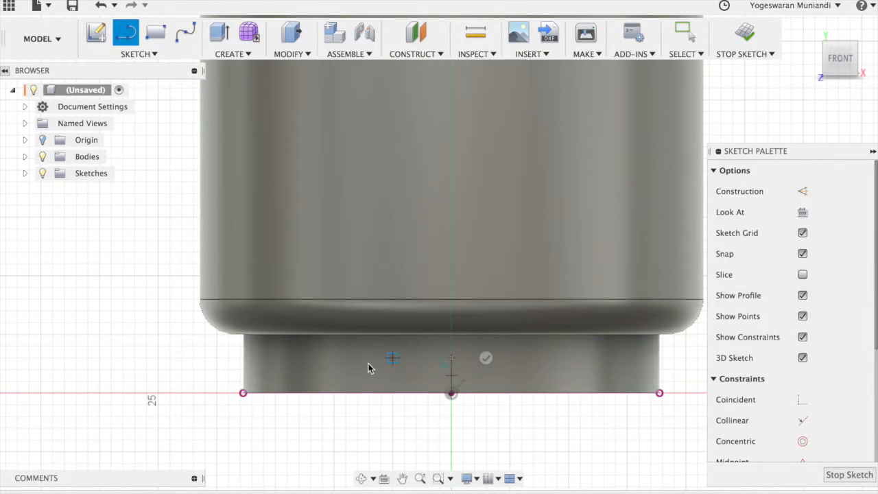
pyautogui.click(334, 358)
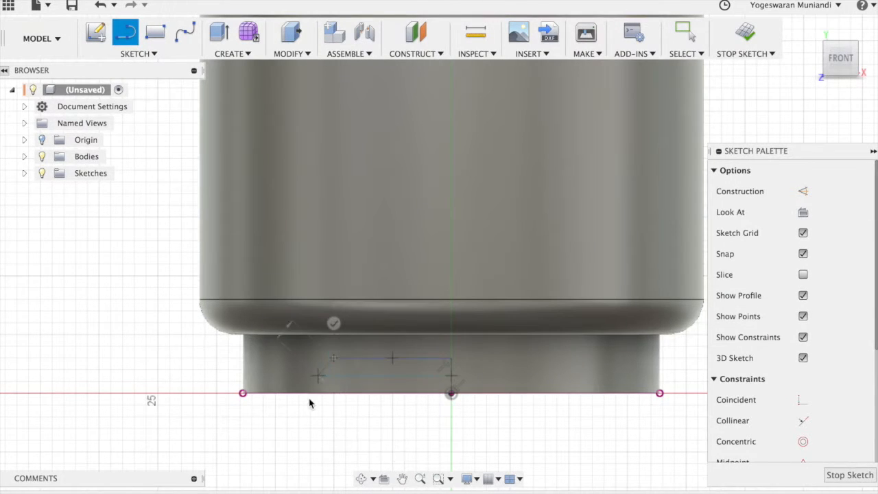
pyautogui.click(287, 395)
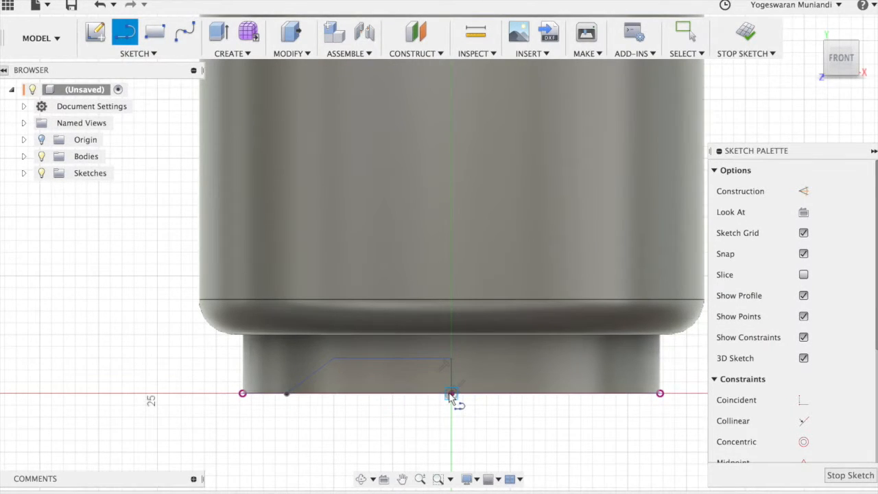
pyautogui.click(451, 394)
pyautogui.press('Escape')
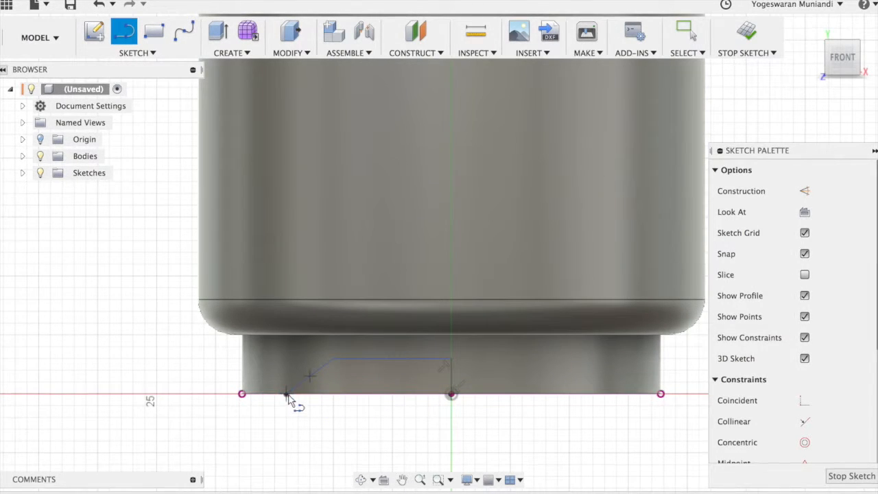
pyautogui.click(451, 395)
pyautogui.press('Escape')
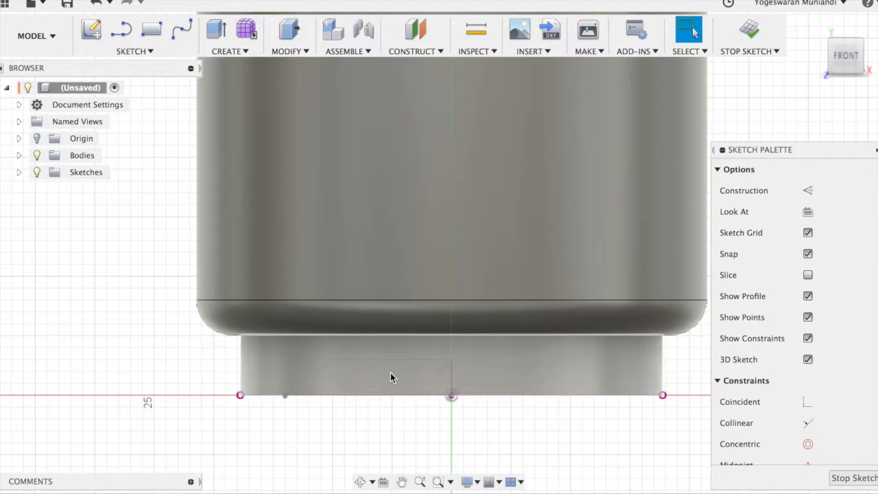
# Step: Dimension the small base profile with a 12 mm bottom edge, 3 mm height and 10 mm top edge
pyautogui.scroll(-3, 502, 309)
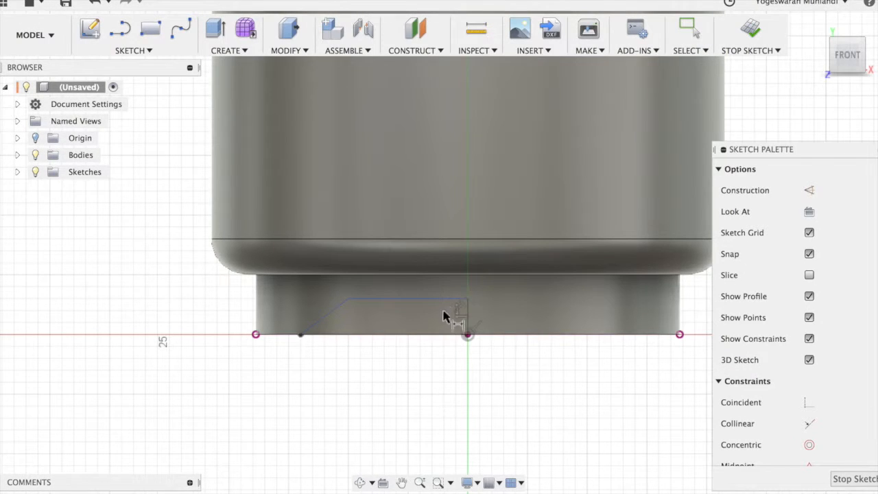
pyautogui.click(423, 341)
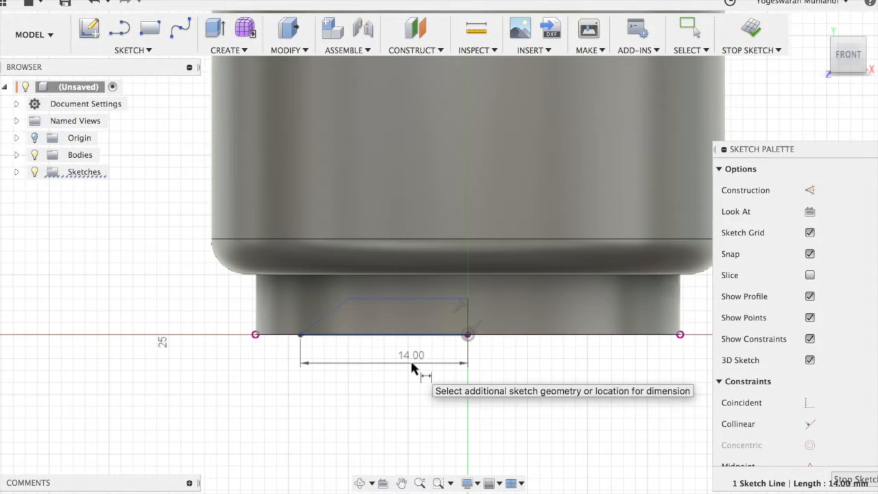
pyautogui.click(412, 365)
pyautogui.write('12')
pyautogui.press('Return')
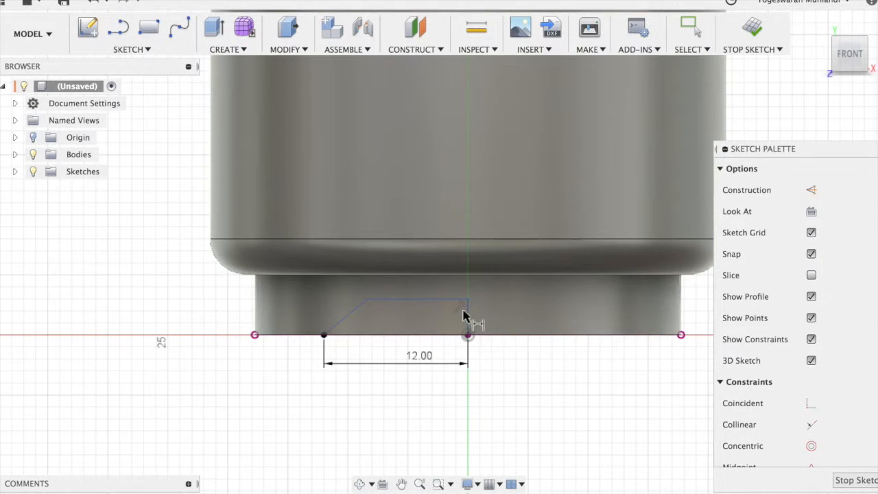
pyautogui.click(497, 316)
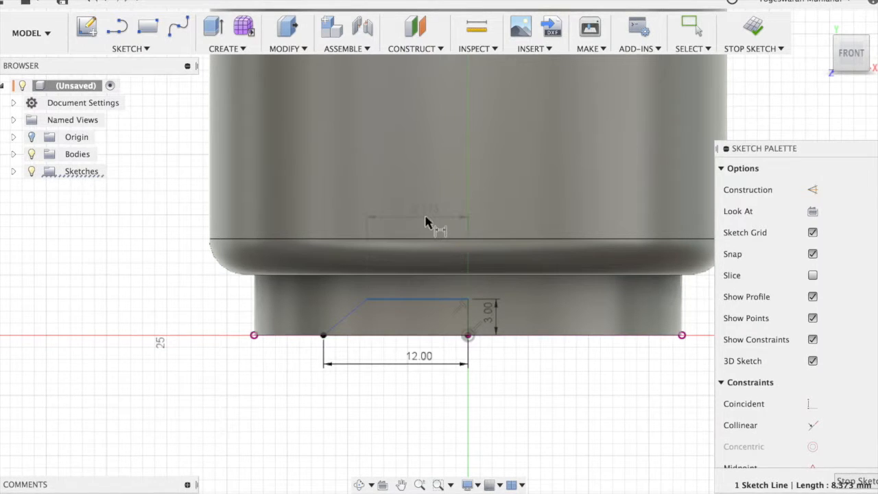
pyautogui.click(426, 217)
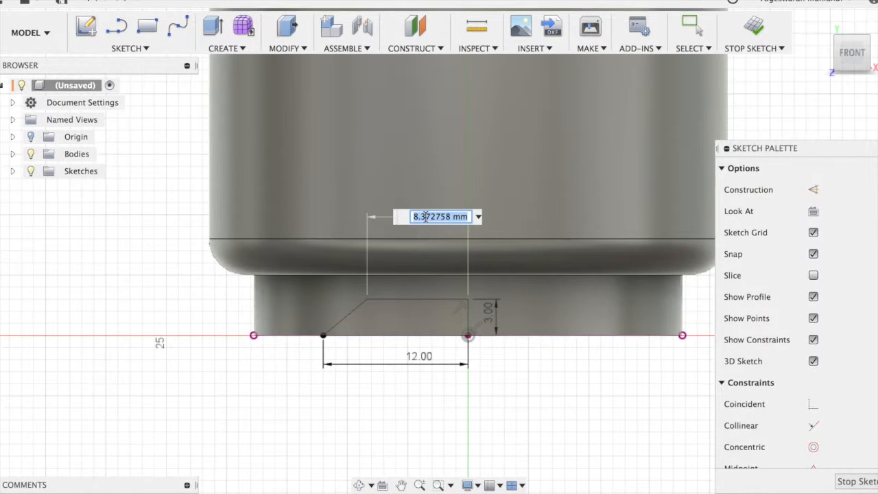
pyautogui.press('Return')
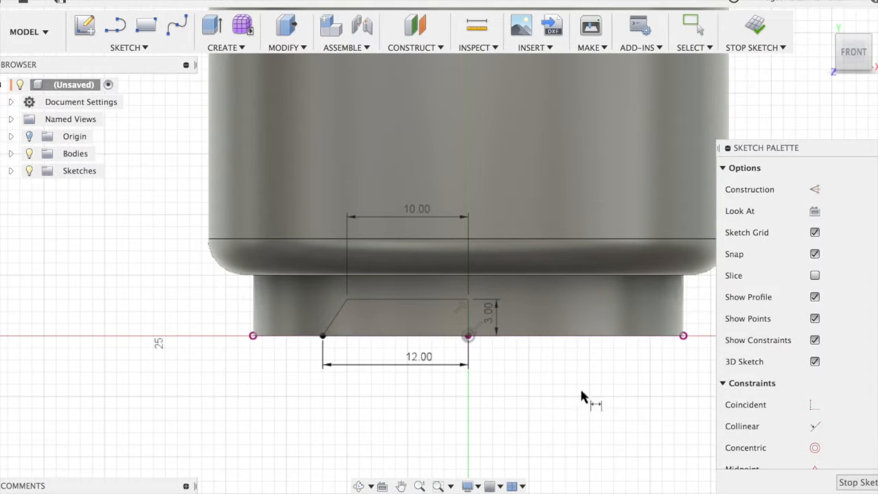
# Step: Revolve the small base profile a full 360 degrees around the vertical axis as a cut into the body's underside
pyautogui.click(243, 50)
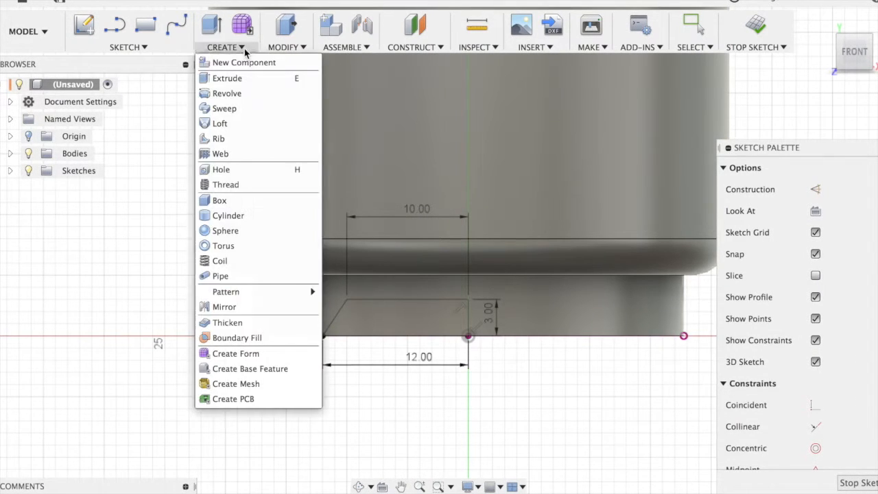
pyautogui.click(244, 94)
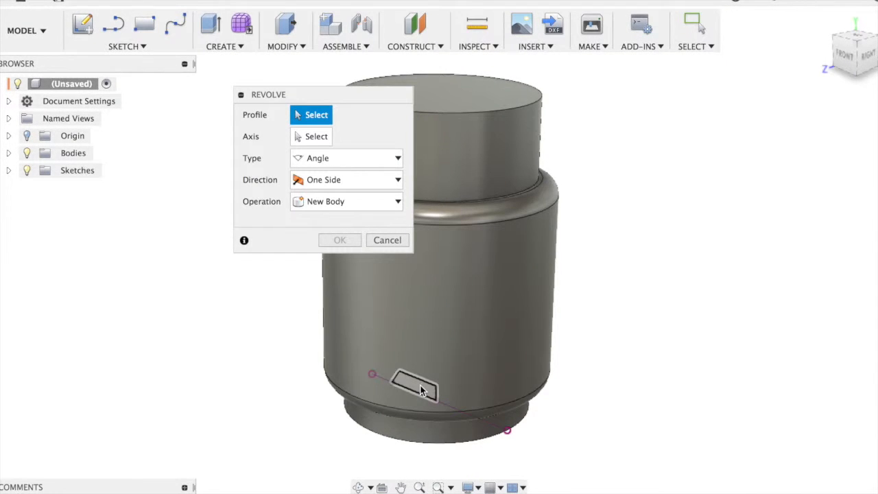
pyautogui.click(317, 137)
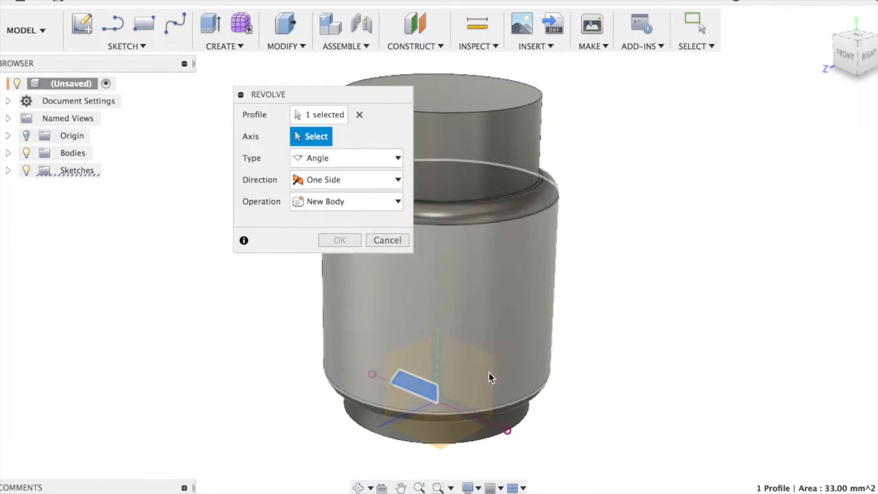
pyautogui.click(438, 348)
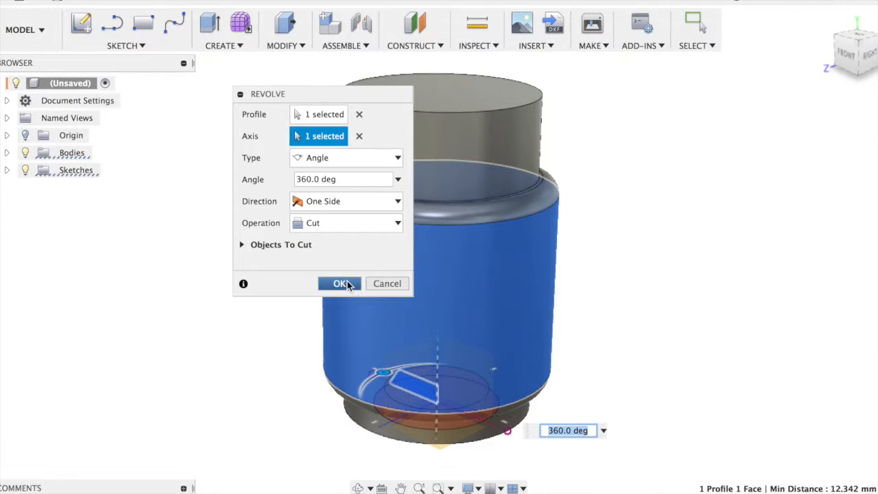
pyautogui.click(339, 282)
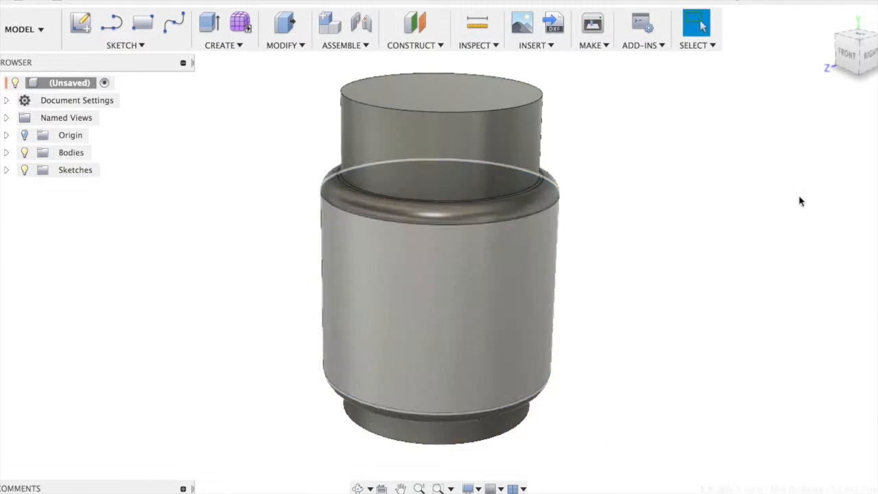
pyautogui.click(811, 208)
# Step: Fillet the outer edge of the bottom face and the rim of its recess with a 2 mm constant radius
pyautogui.moveTo(867, 59)
pyautogui.mouseDown()
pyautogui.moveTo(828, 55)
pyautogui.moveTo(823, 1)
pyautogui.mouseUp()
pyautogui.click(223, 44)
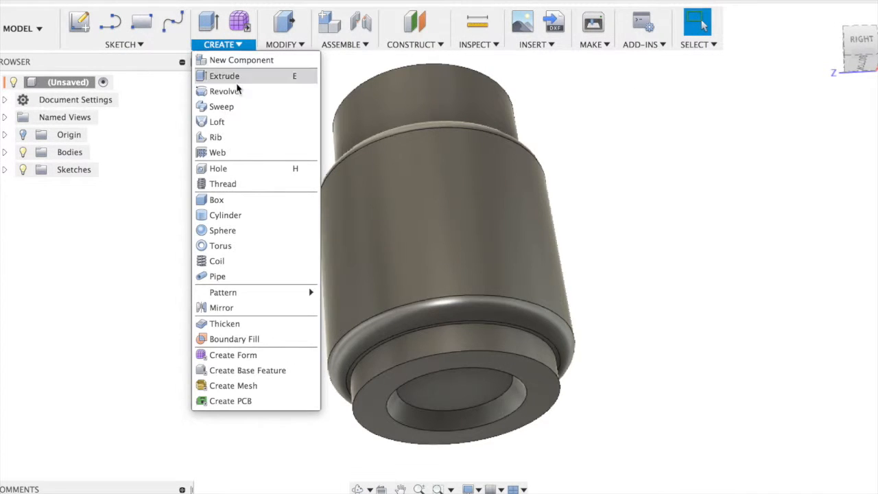
pyautogui.moveTo(279, 32)
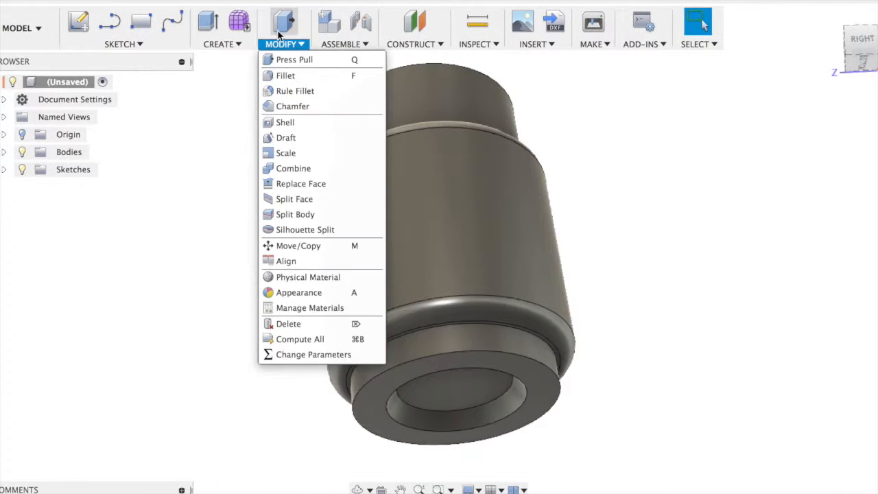
pyautogui.click(296, 76)
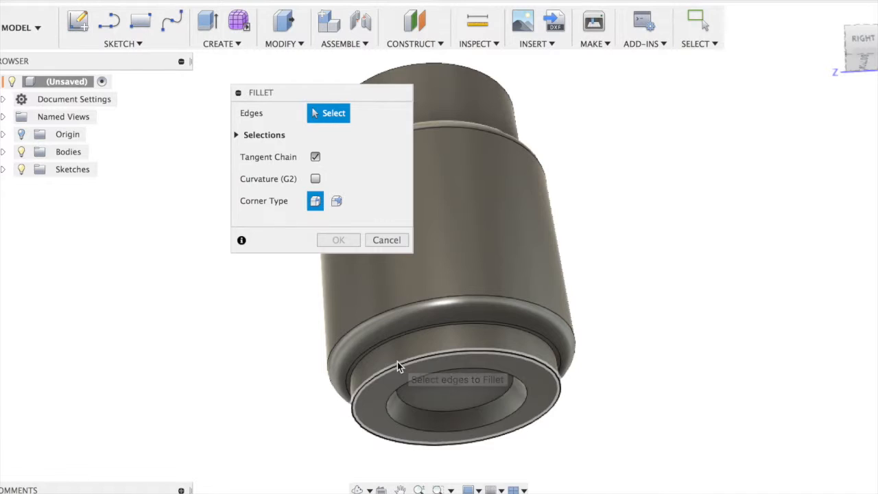
pyautogui.click(402, 397)
pyautogui.click(398, 389)
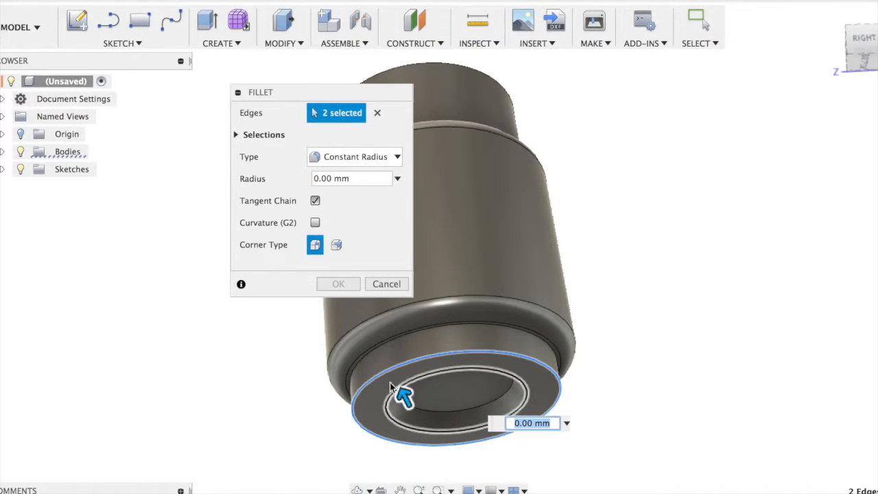
pyautogui.click(319, 179)
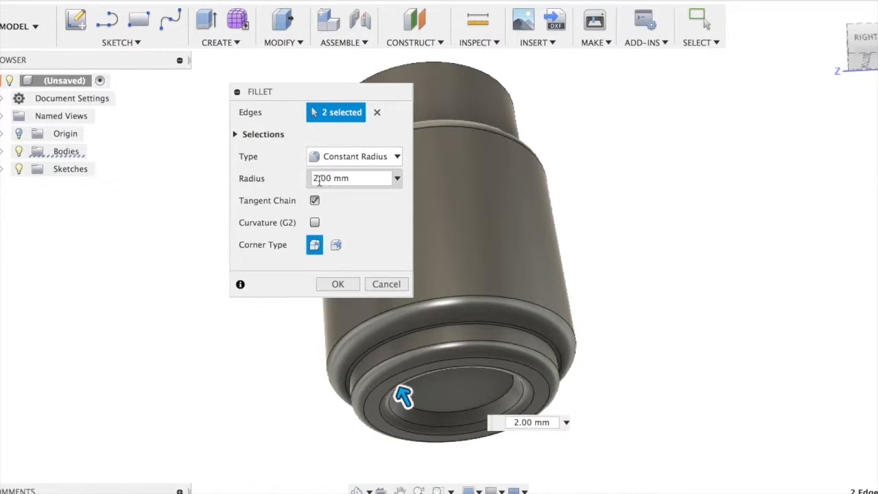
pyautogui.click(349, 290)
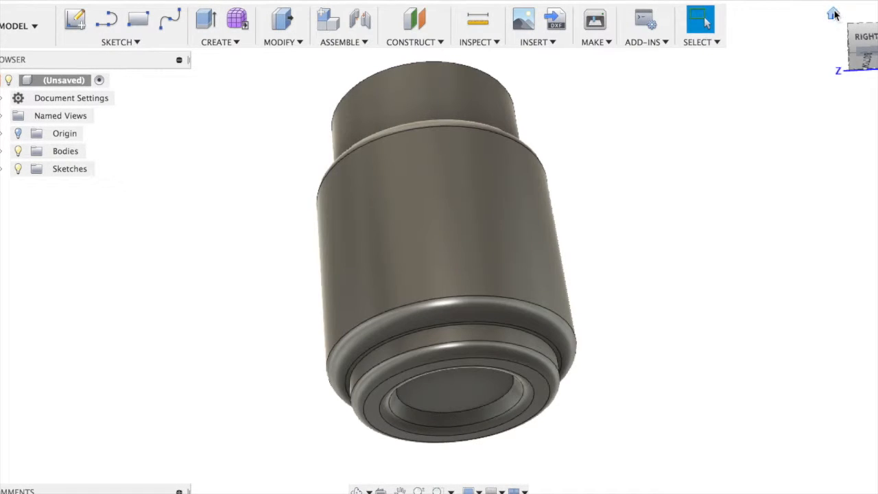
# Step: Show the origin planes and create a section analysis of the body on the YZ plane at 0 mm distance
pyautogui.click(833, 13)
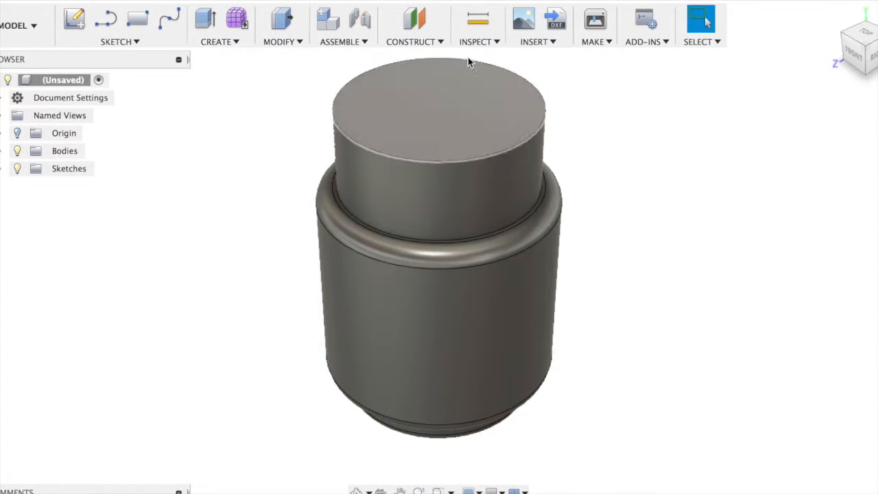
pyautogui.click(498, 40)
pyautogui.click(537, 154)
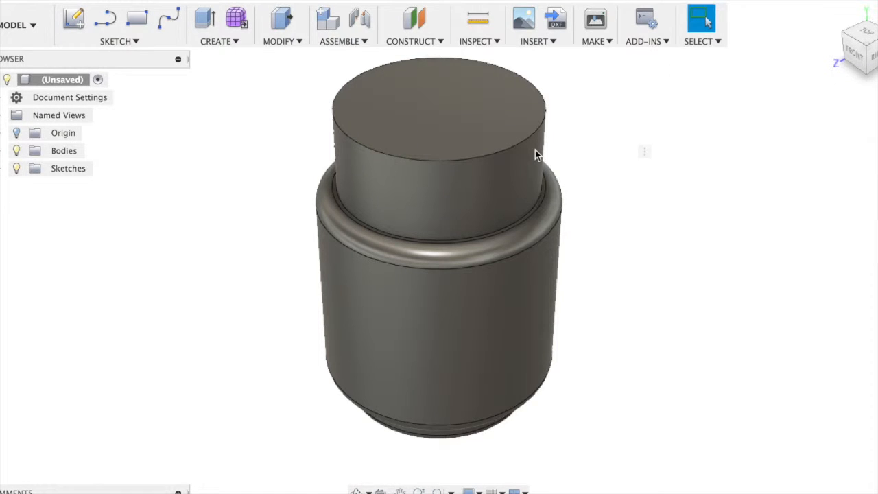
pyautogui.moveTo(388, 96); pyautogui.dragTo(269, 138)
pyautogui.click(16, 132)
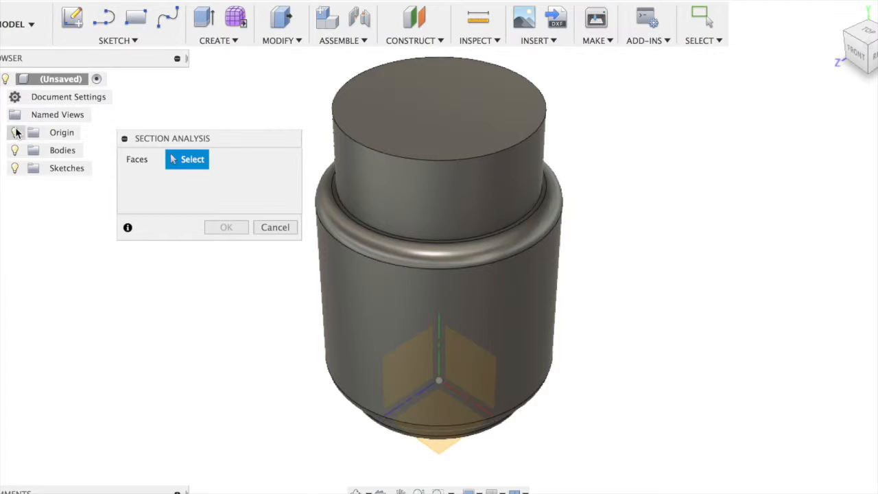
pyautogui.click(401, 360)
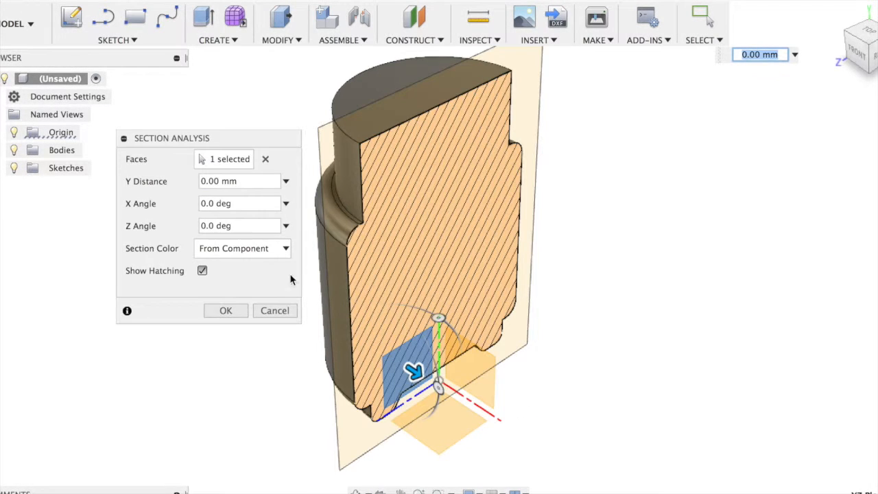
pyautogui.click(226, 311)
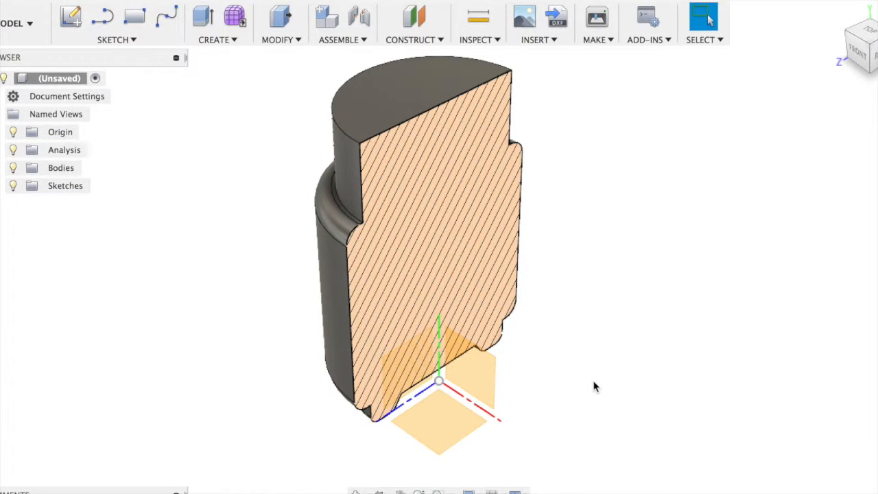
# Step: Shell the body inward from its top face with a 1 mm inside thickness
pyautogui.click(278, 39)
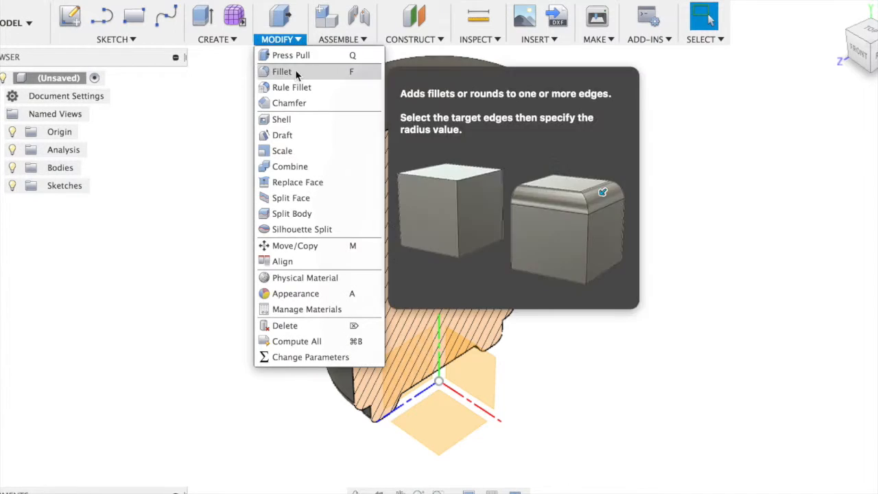
pyautogui.click(292, 119)
pyautogui.click(404, 104)
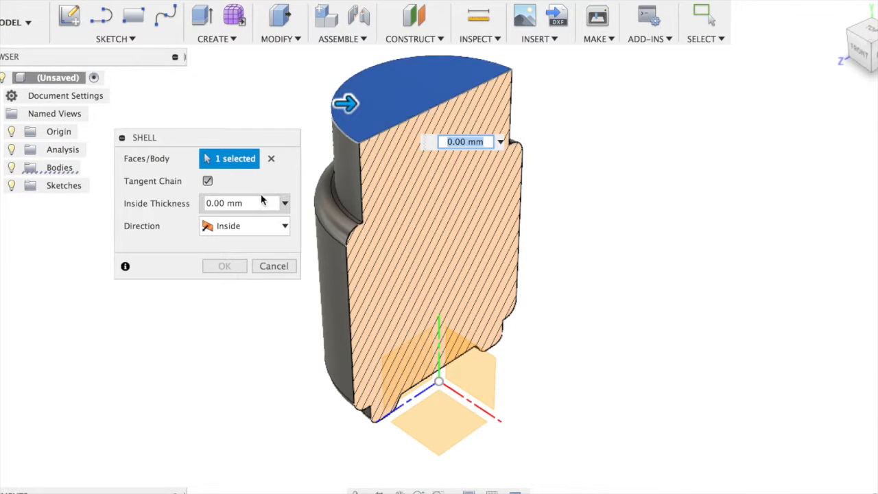
pyautogui.click(210, 203)
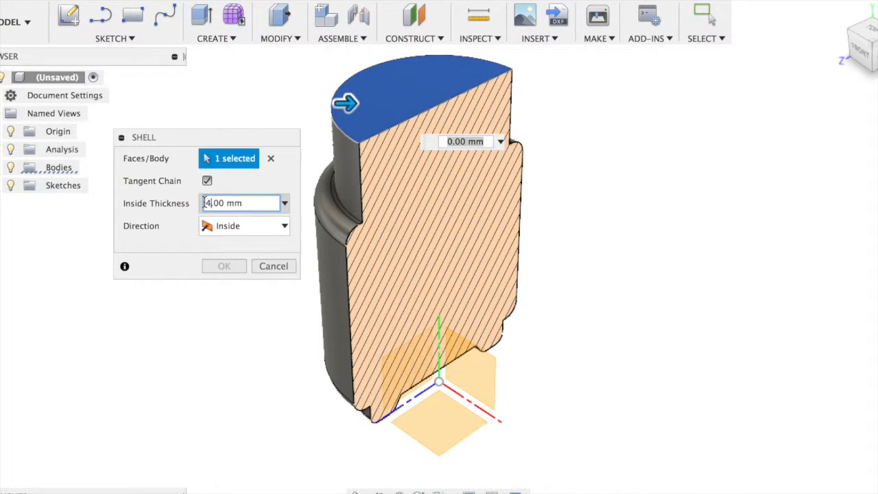
pyautogui.press('Return')
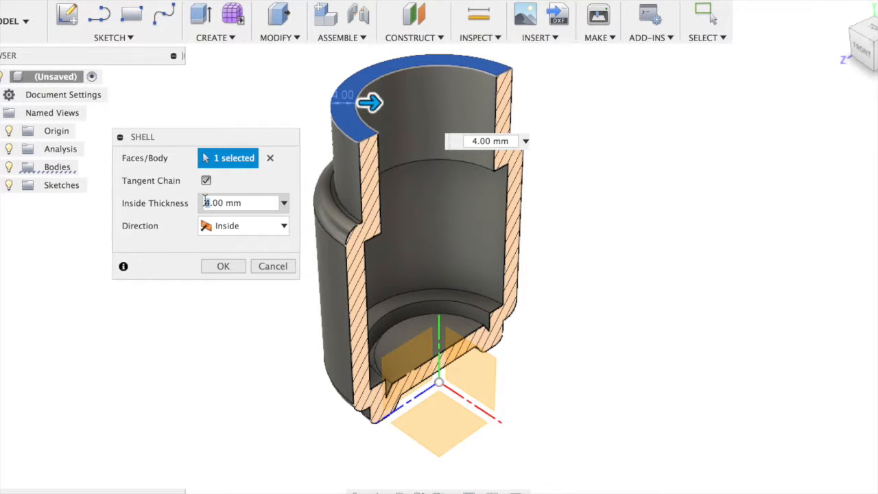
pyautogui.press('Return')
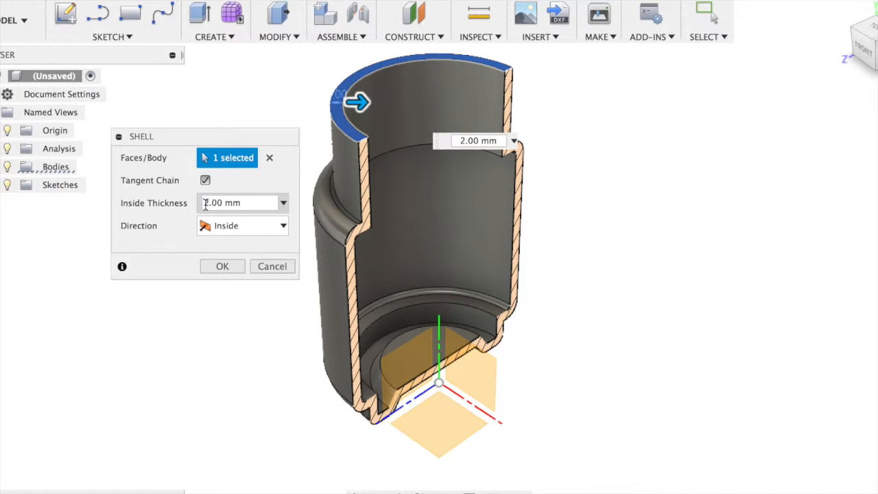
pyautogui.press('Return')
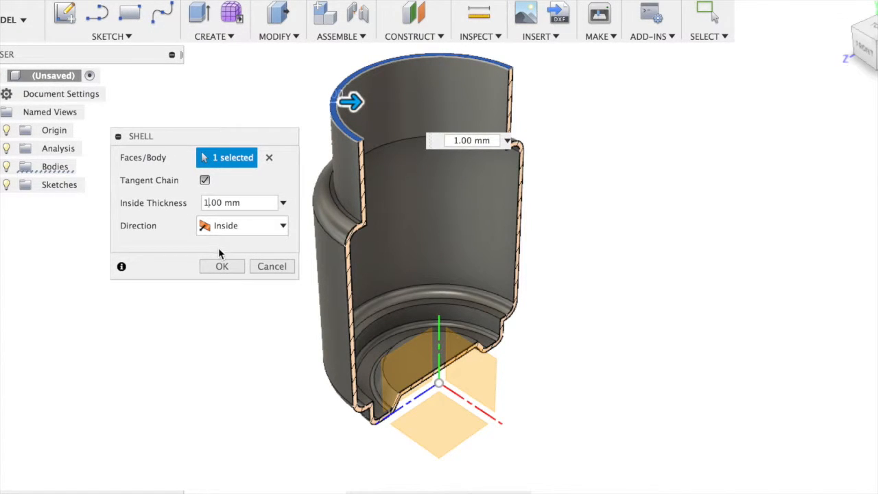
pyautogui.click(218, 267)
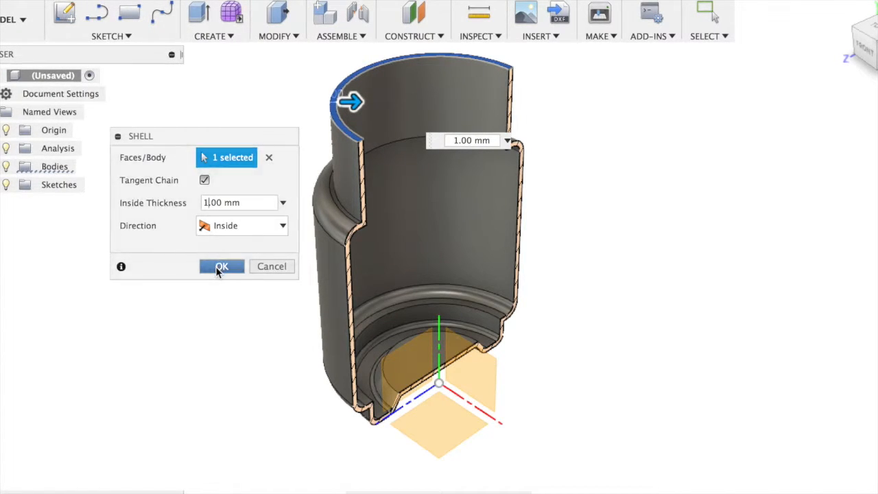
# Step: Hide the origin planes, check the shelled wall in the section, and turn off the section analysis display
pyautogui.click(4, 130)
pyautogui.scroll(4, 642, 344)
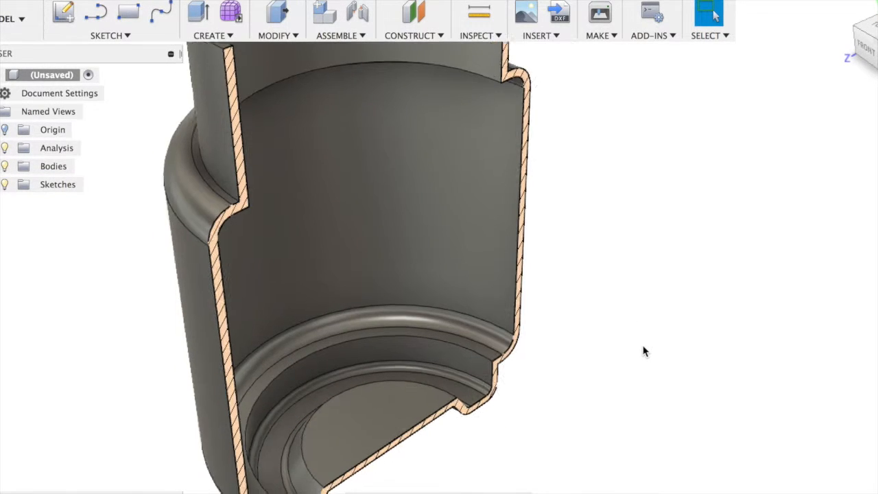
pyautogui.click(859, 43)
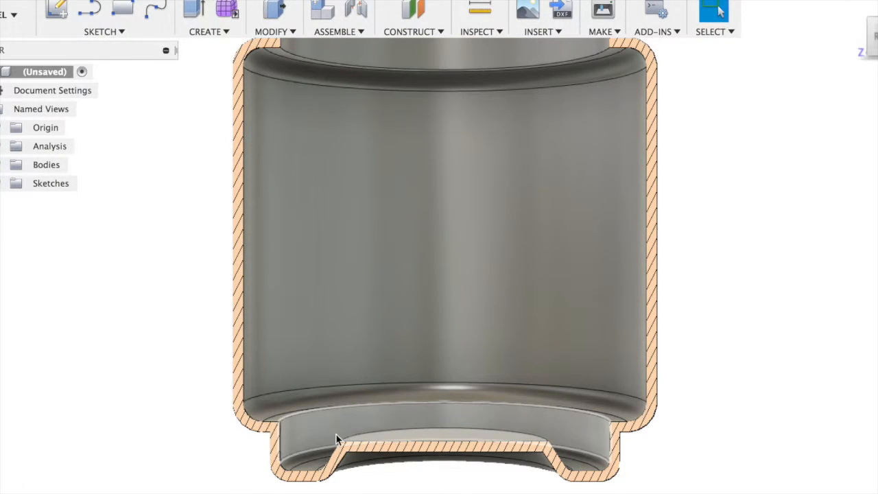
pyautogui.click(854, 4)
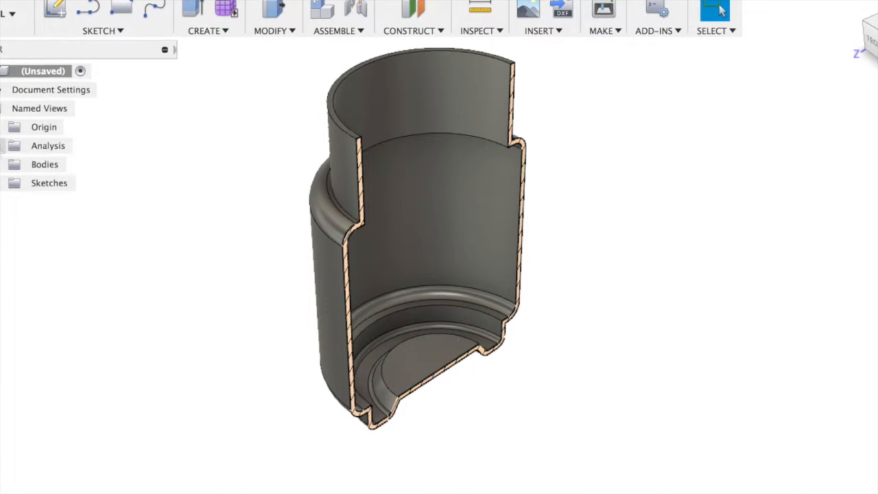
pyautogui.click(0, 147)
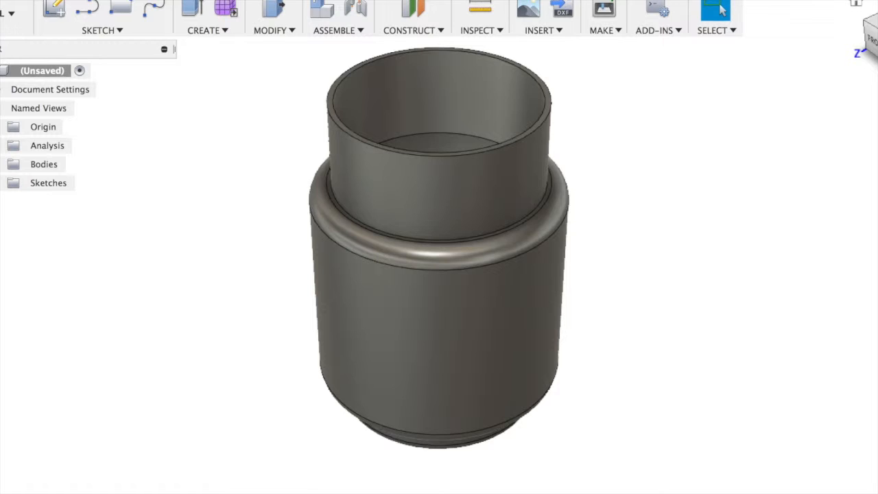
# Step: Chamfer the inner and outer edges of the open top rim with an equal distance of 0.2 mm
pyautogui.moveTo(848, 10)
pyautogui.keyDown('shift'); pyautogui.mouseDown(button='middle')
pyautogui.moveTo(845, 22)
pyautogui.moveTo(837, 18)
pyautogui.moveTo(844, 65)
pyautogui.mouseUp(button='middle'); pyautogui.keyUp('shift')
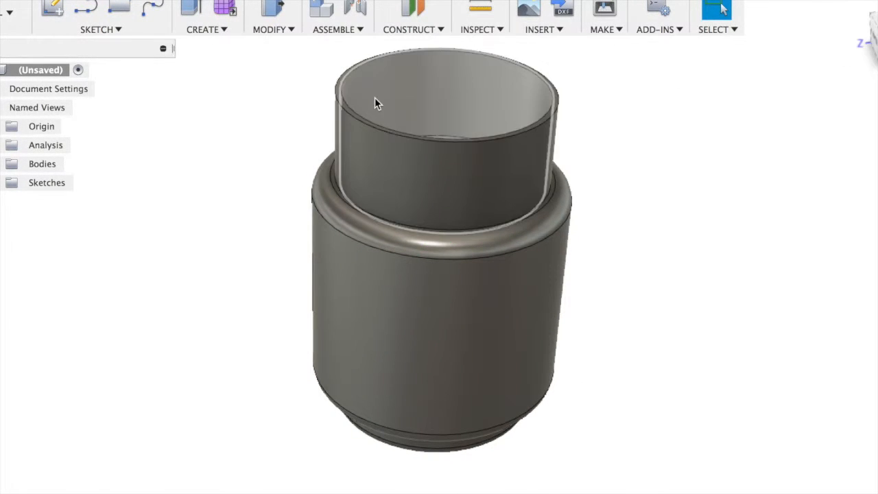
pyautogui.click(282, 30)
pyautogui.click(295, 95)
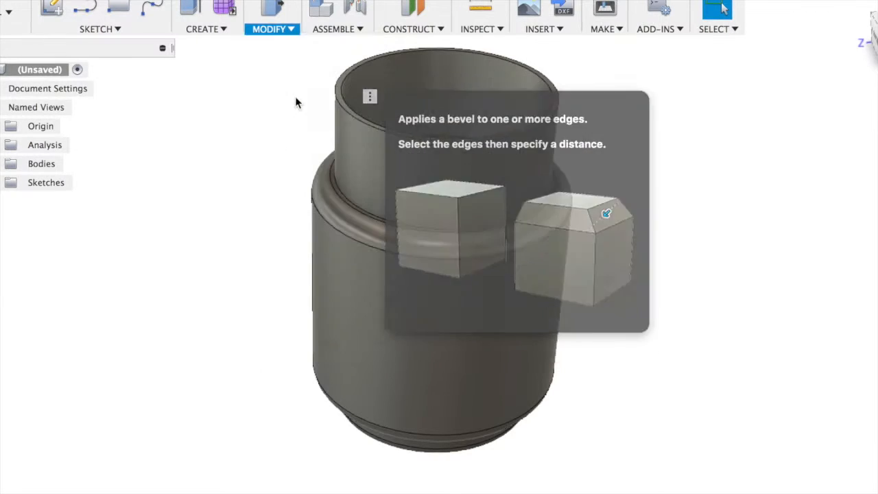
pyautogui.scroll(3, 373, 145)
pyautogui.scroll(-4, 372, 144)
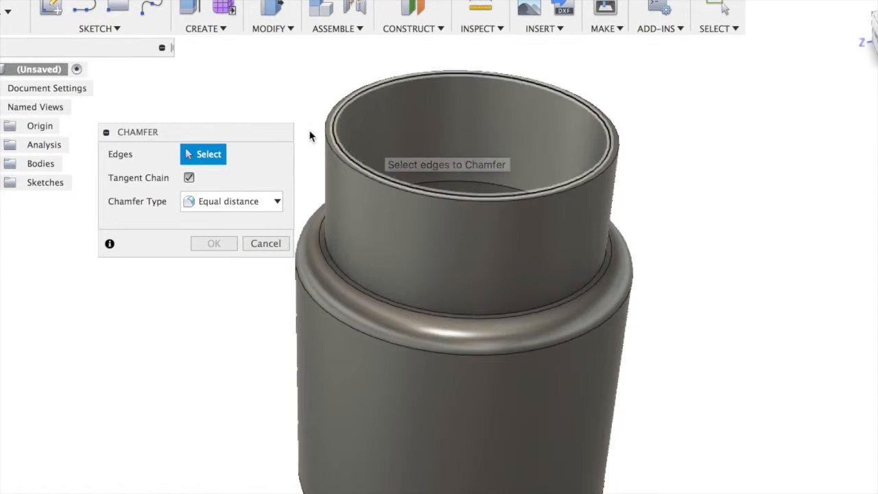
pyautogui.click(324, 136)
pyautogui.click(334, 124)
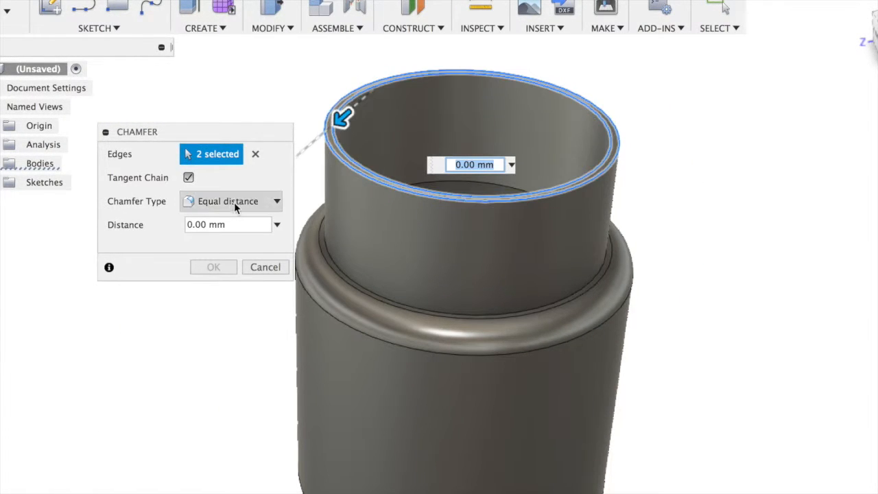
pyautogui.click(199, 225)
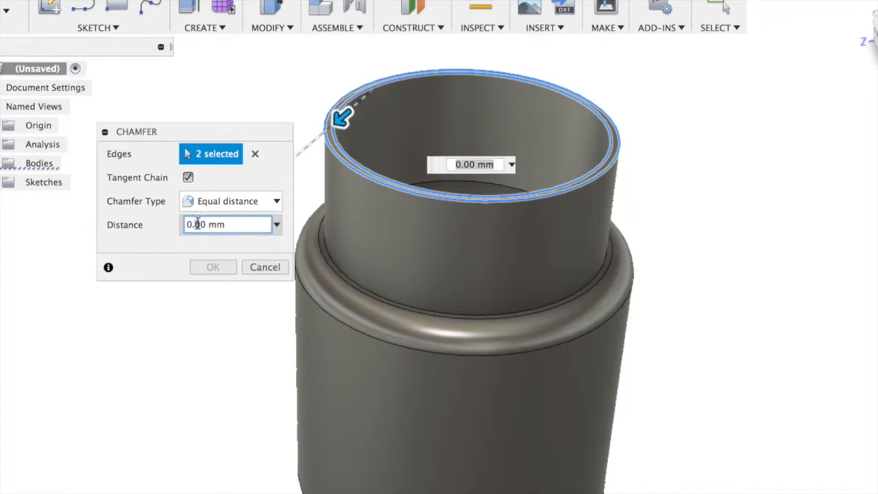
pyautogui.write('3')
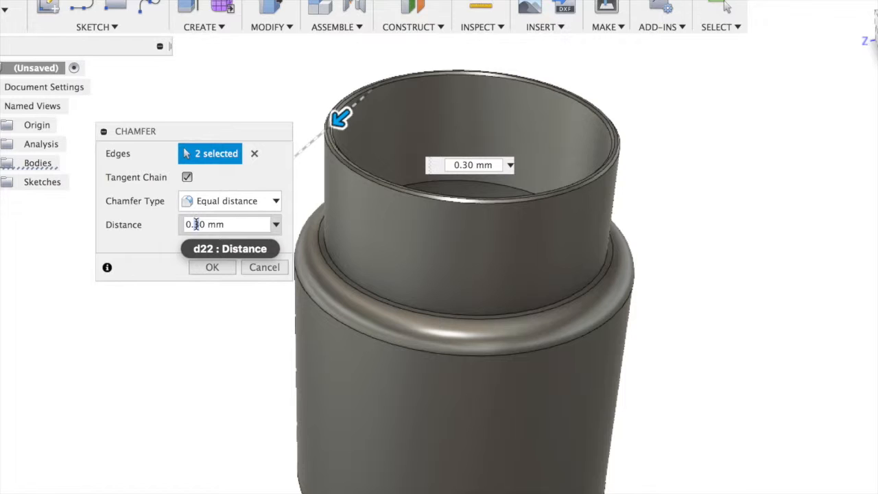
pyautogui.press('BackSpace')
pyautogui.write('2')
pyautogui.click(213, 266)
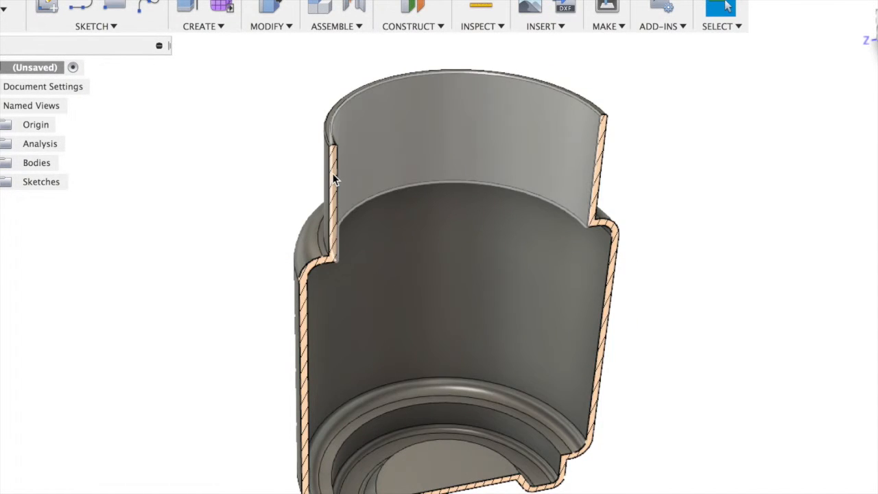
# Step: Fillet the two inner wall edges, where the neck meets the shoulder and at the base step, with a 0.3 mm constant radius
pyautogui.scroll(5, 332, 178)
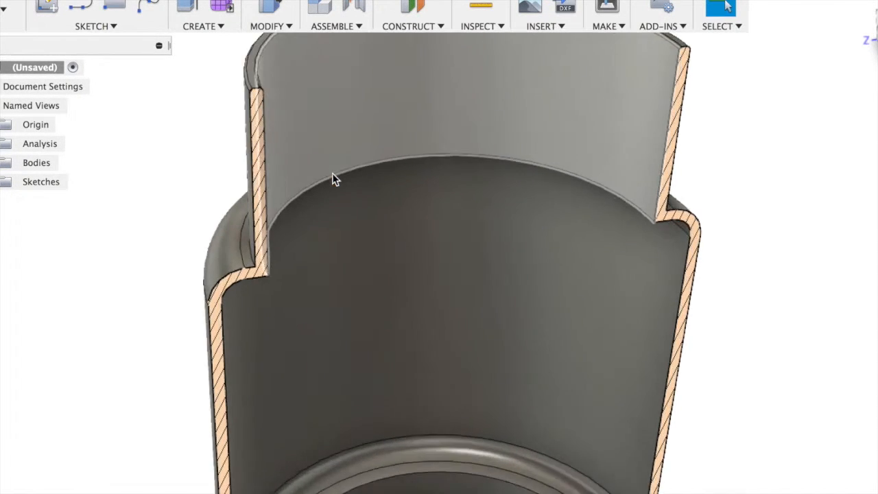
pyautogui.scroll(-5, 332, 178)
pyautogui.scroll(5, 332, 178)
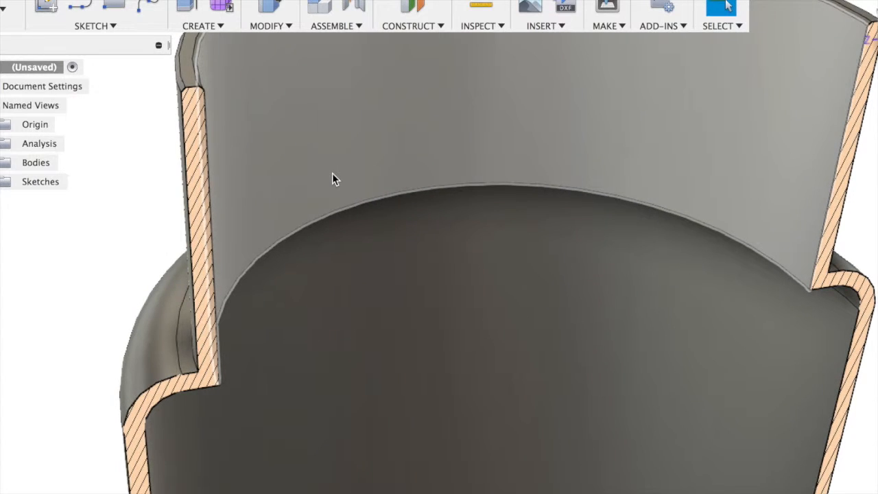
pyautogui.scroll(-6, 332, 173)
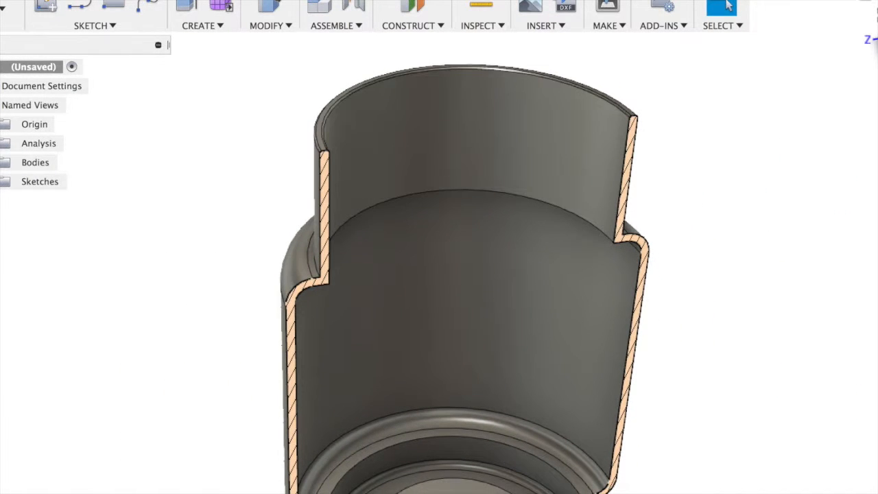
pyautogui.moveTo(439, 253)
pyautogui.keyDown('shift'); pyautogui.mouseDown(button='middle')
pyautogui.moveTo(442, 123)
pyautogui.moveTo(434, 142)
pyautogui.moveTo(456, 162)
pyautogui.mouseUp(button='middle'); pyautogui.keyUp('shift')
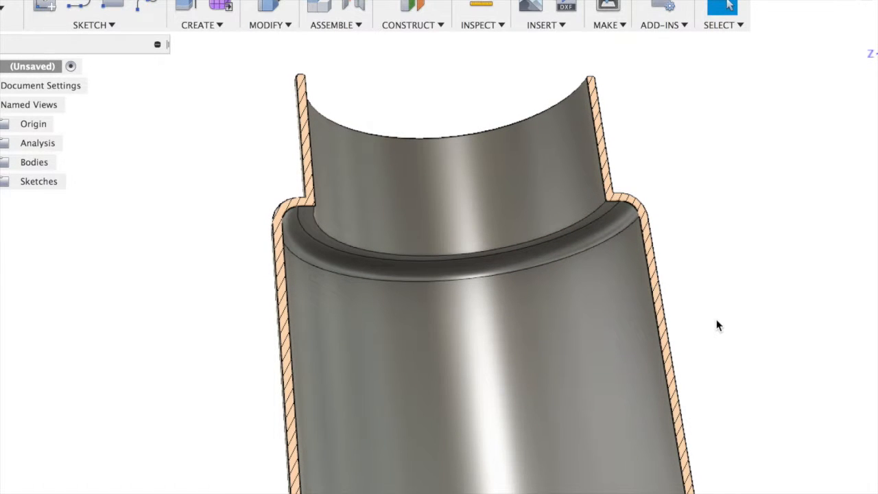
pyautogui.click(206, 25)
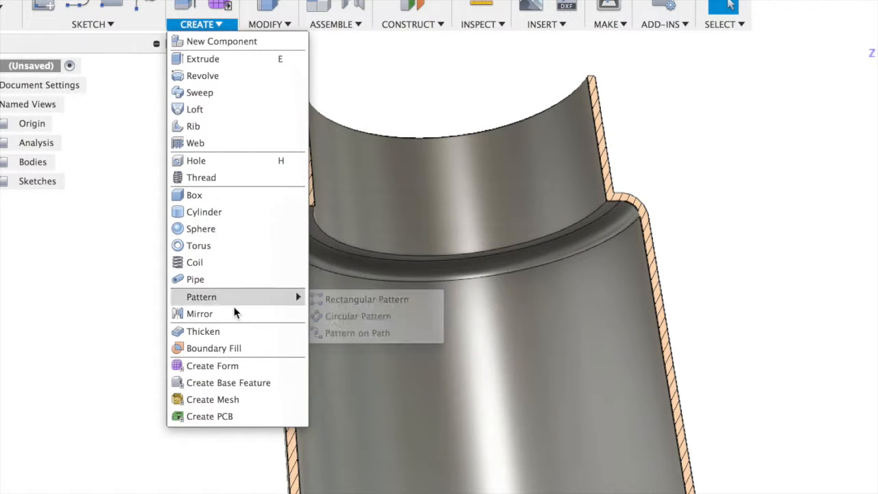
pyautogui.moveTo(275, 31)
pyautogui.click(293, 55)
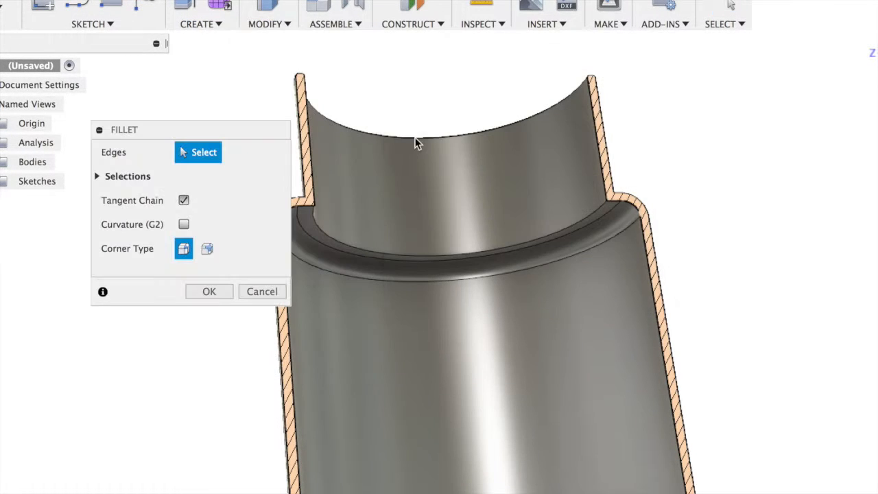
pyautogui.click(319, 221)
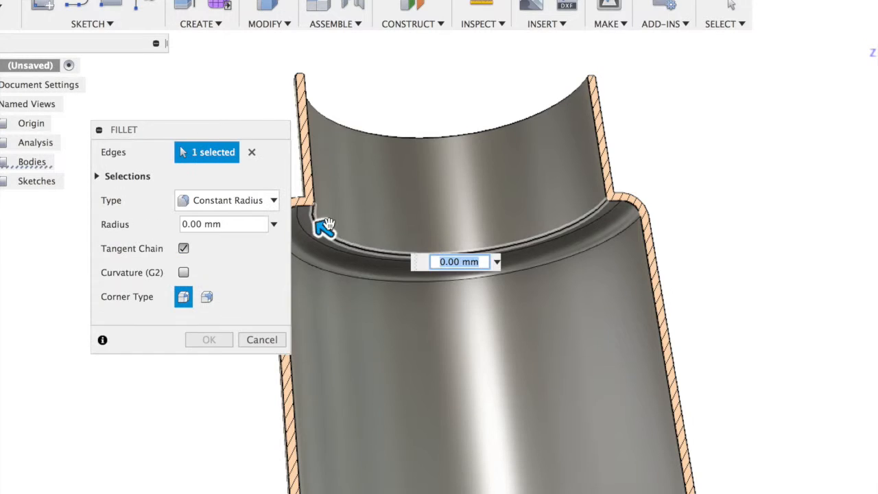
pyautogui.scroll(-5, 537, 298)
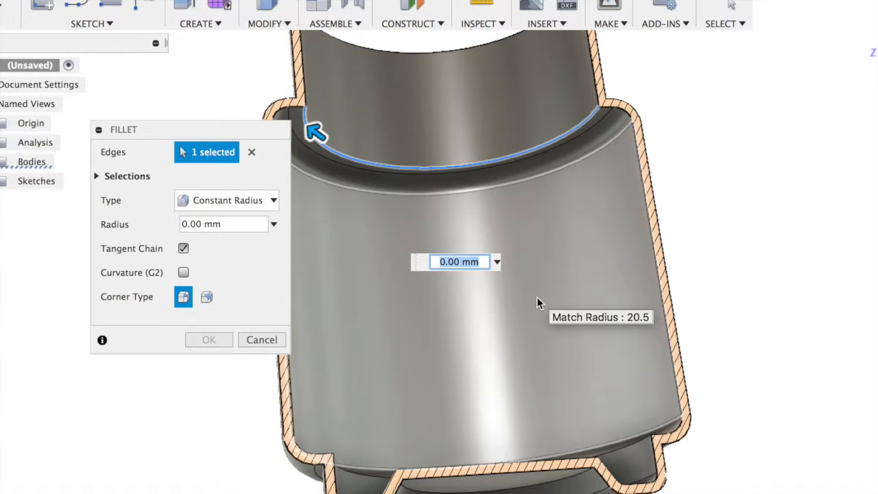
pyautogui.keyDown('shift'); pyautogui.moveTo(318, 121); pyautogui.dragTo(310, 146, button='middle'); pyautogui.keyUp('shift')
pyautogui.click(610, 445)
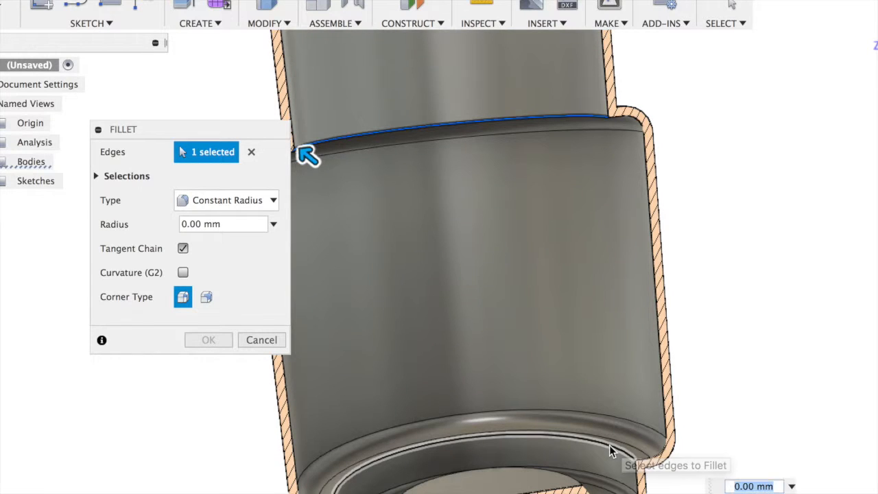
pyautogui.scroll(-2, 821, 311)
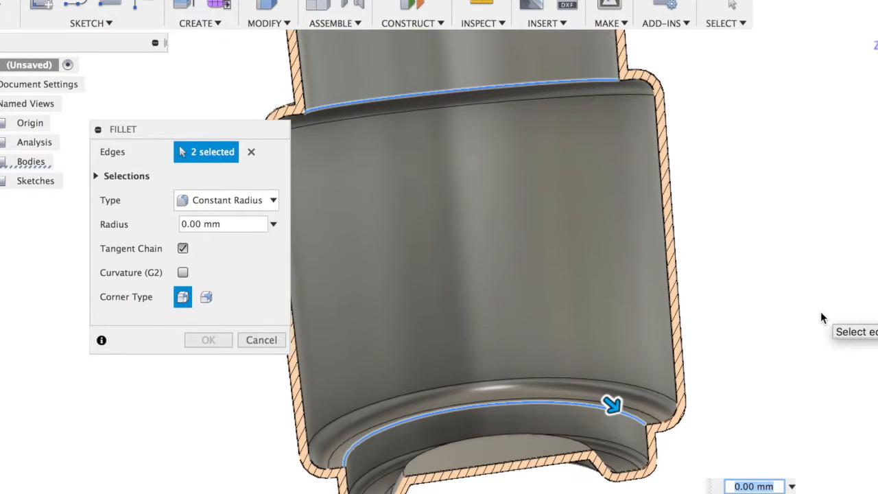
pyautogui.click(194, 226)
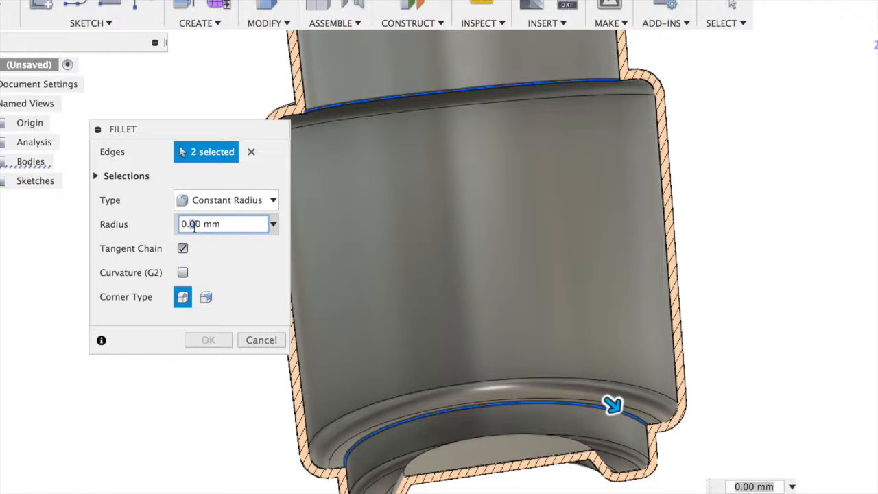
pyautogui.write('3')
pyautogui.press('Tab')
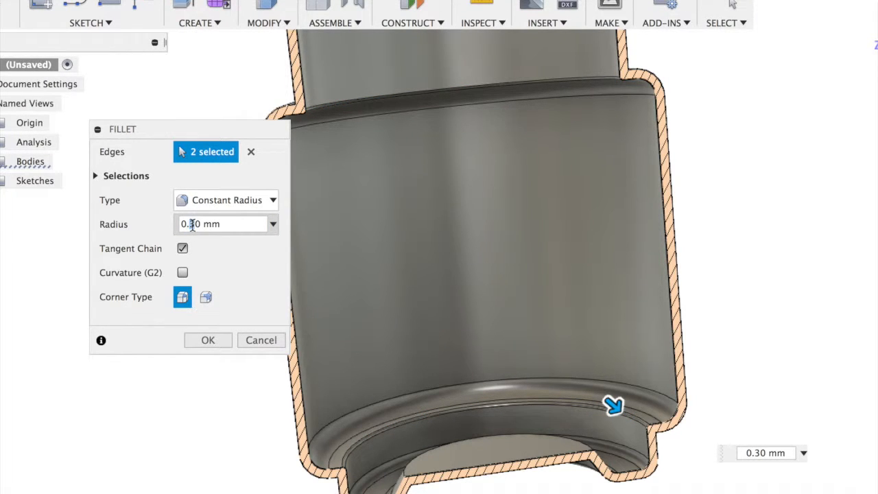
pyautogui.click(193, 227)
pyautogui.click(209, 341)
pyautogui.press('F6')
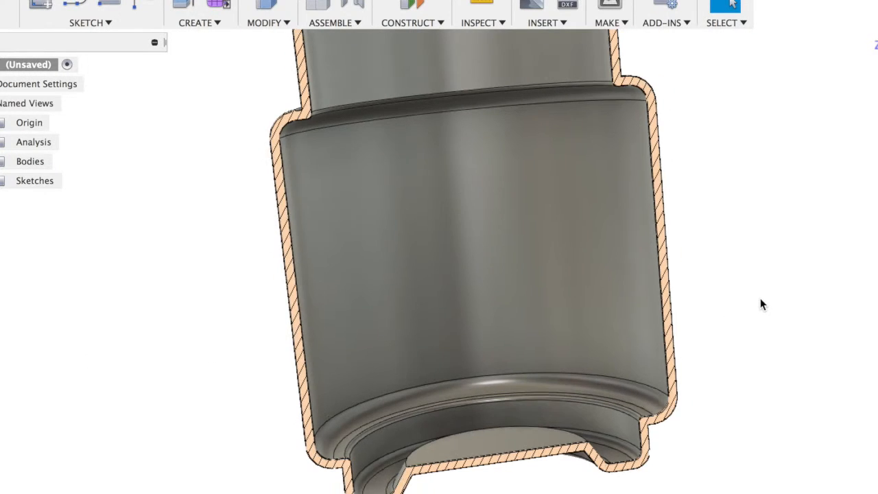
# Step: Start a sketch on the front XY plane and draw a small circle beside the neck with two parallel horizontal lines running into the wall
pyautogui.moveTo(439, 254)
pyautogui.keyDown('shift'); pyautogui.mouseDown(button='middle')
pyautogui.moveTo(456, 285)
pyautogui.moveTo(618, 247)
pyautogui.mouseUp(button='middle'); pyautogui.keyUp('shift')
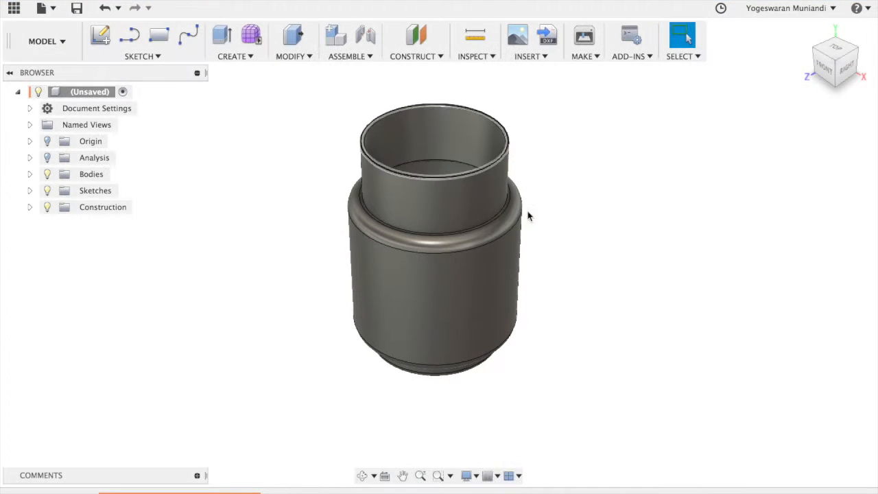
pyautogui.scroll(3, 568, 225)
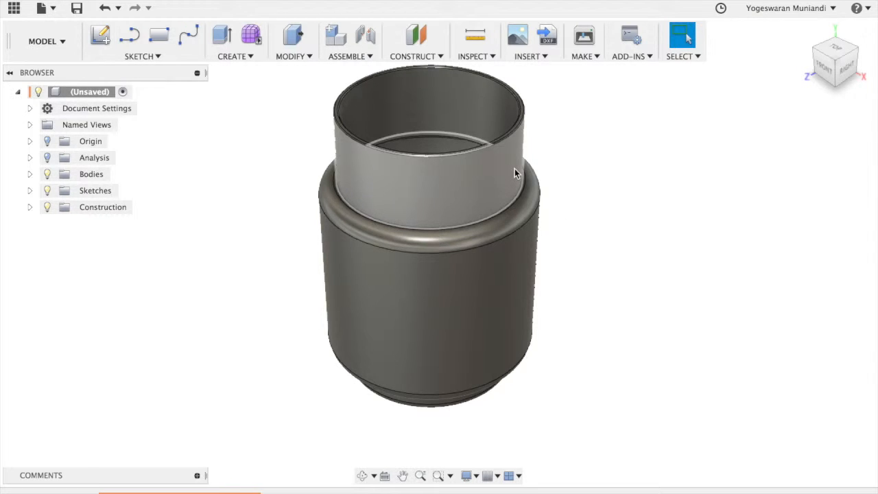
pyautogui.click(99, 36)
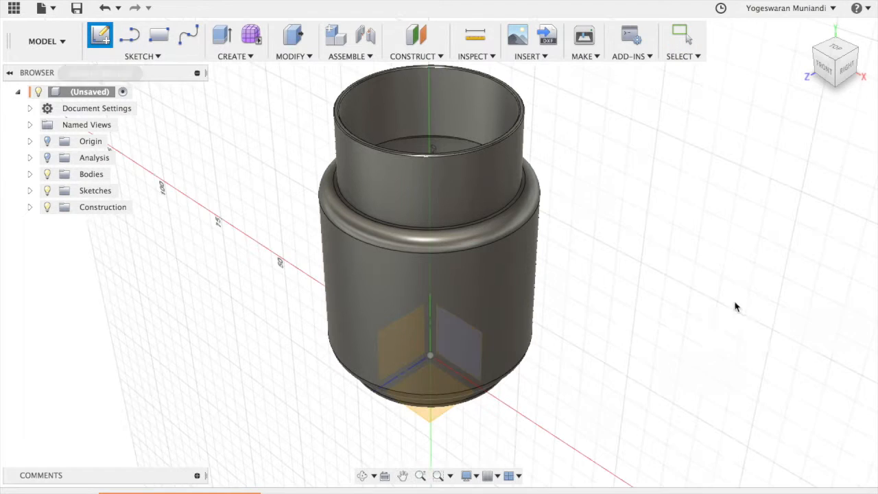
pyautogui.click(474, 347)
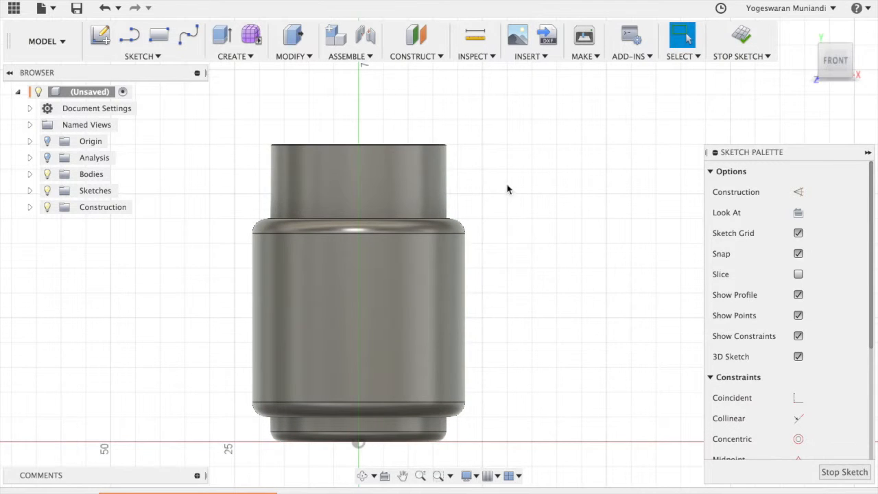
pyautogui.scroll(5, 489, 190)
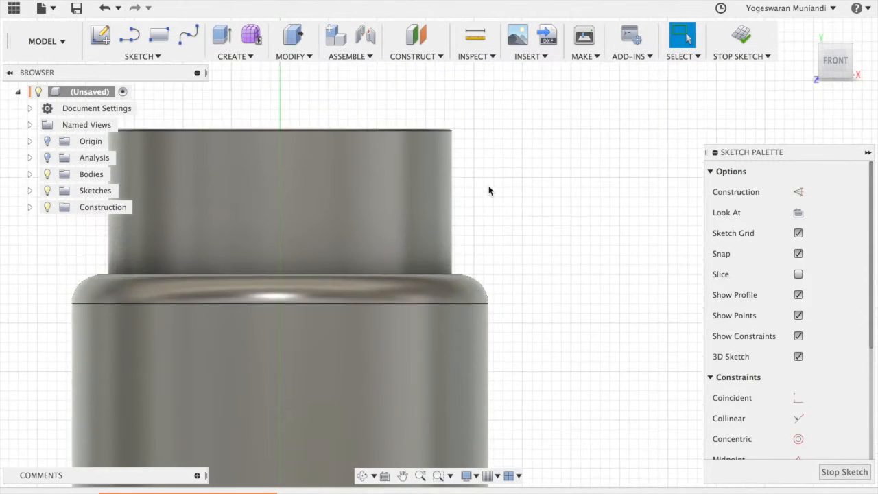
pyautogui.scroll(3, 489, 190)
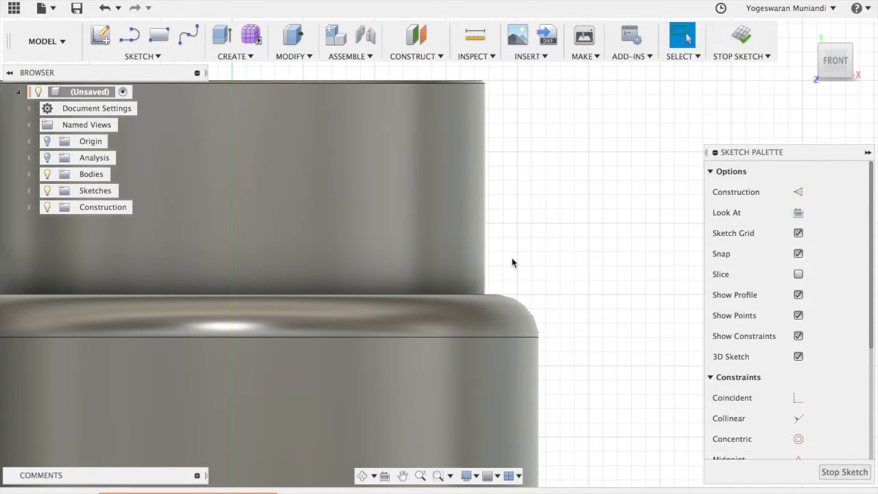
pyautogui.press('c')
pyautogui.press('Escape')
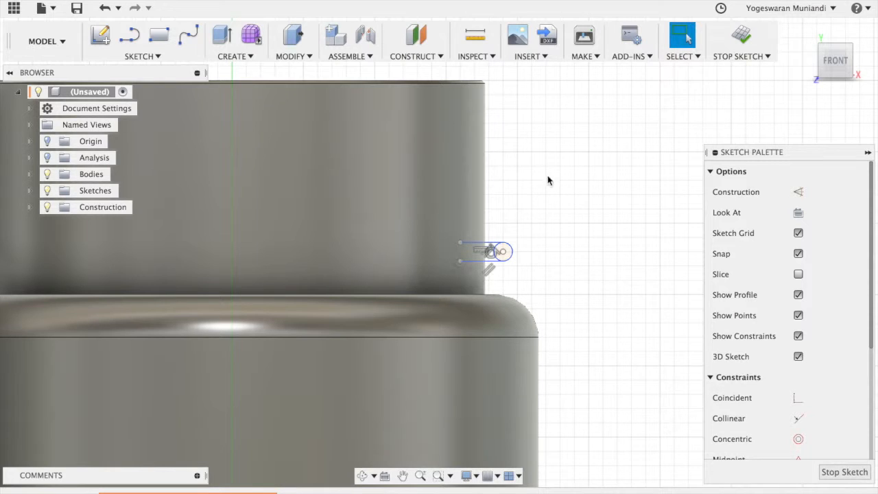
# Step: Project the neck's rim and base edges into the sketch and draw a vertical line joining their outer ends
pyautogui.press('p')
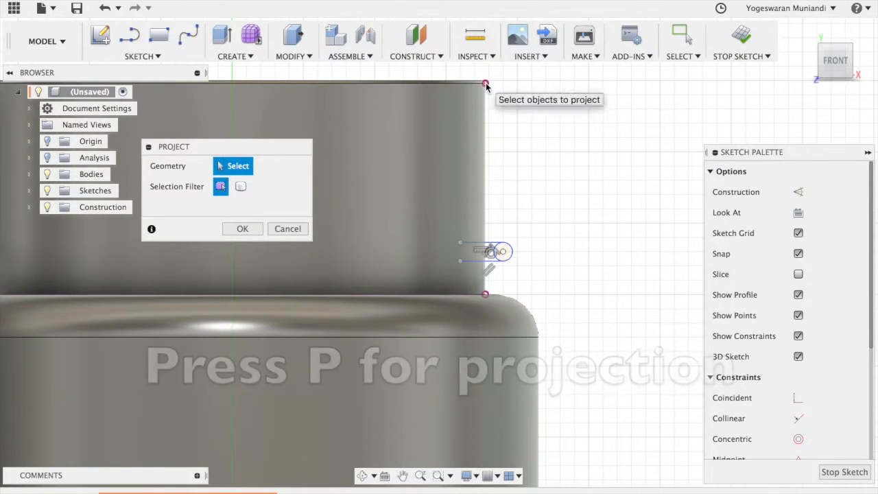
pyautogui.press('Escape')
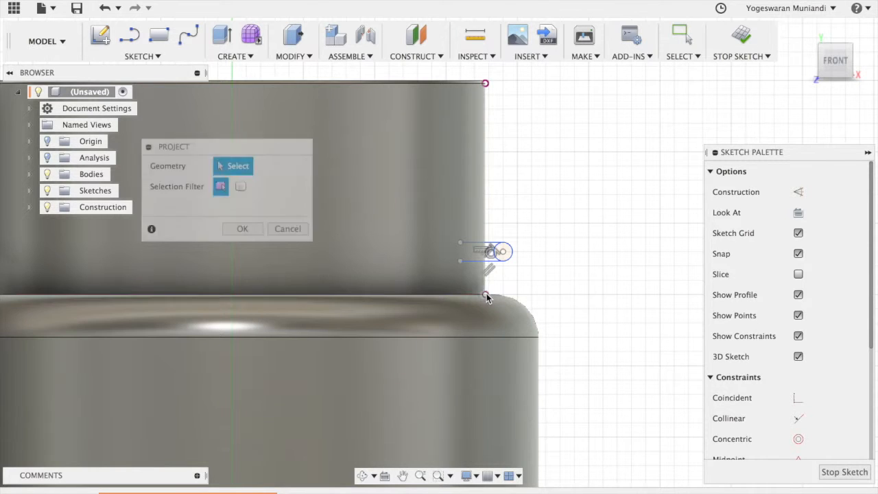
pyautogui.press('l')
pyautogui.click(485, 295)
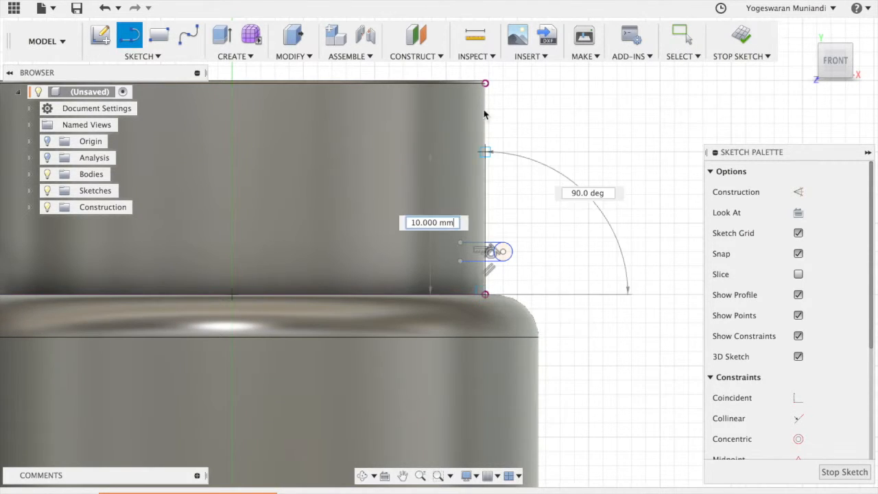
pyautogui.doubleClick(485, 83)
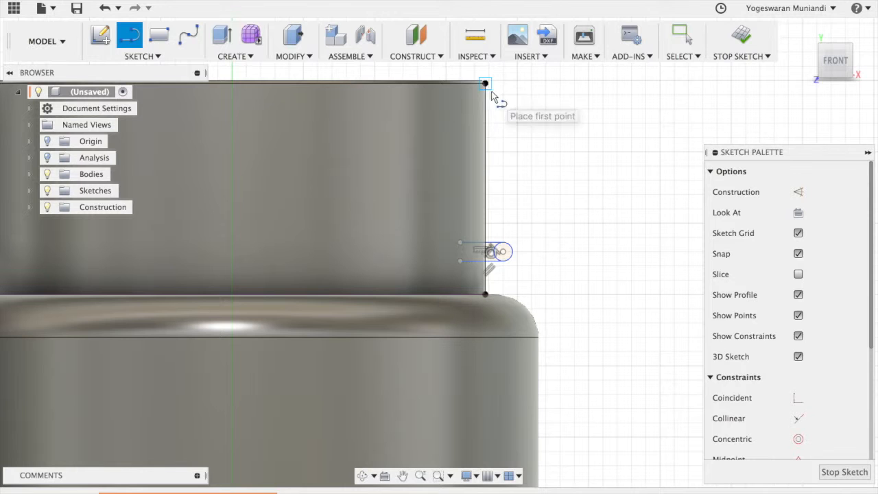
pyautogui.press('Escape')
# Step: Trim off the parts of the two horizontal lines that extend inside the neck wall
pyautogui.scroll(3, 556, 247)
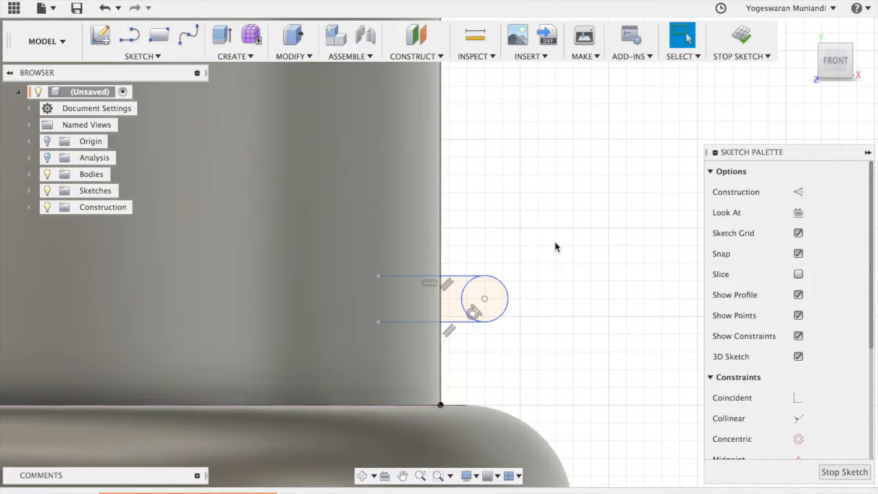
pyautogui.scroll(-1, 556, 247)
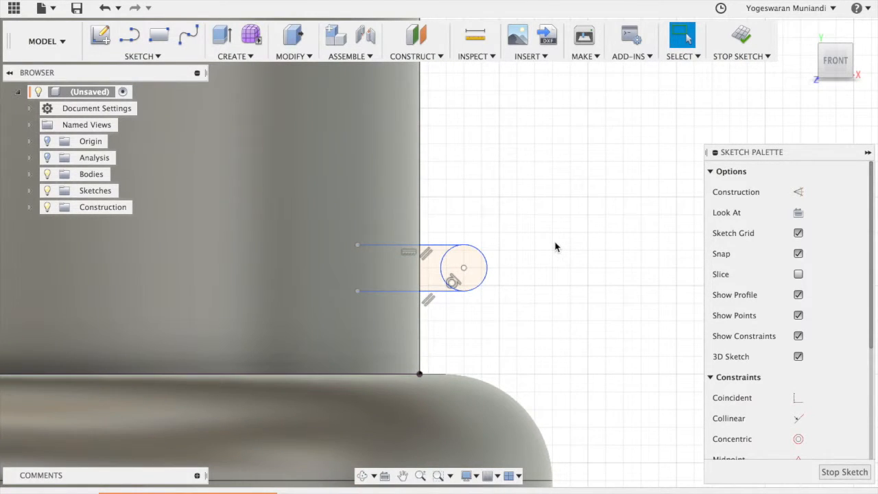
pyautogui.scroll(-2, 556, 247)
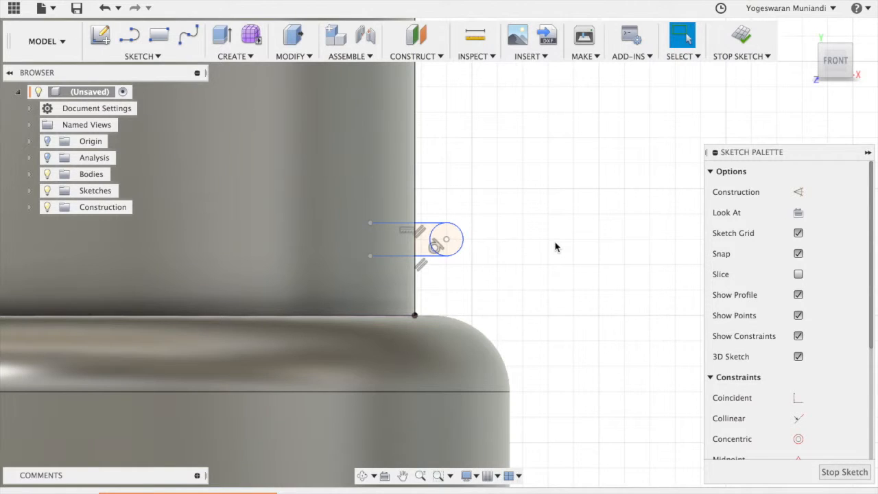
pyautogui.press('t')
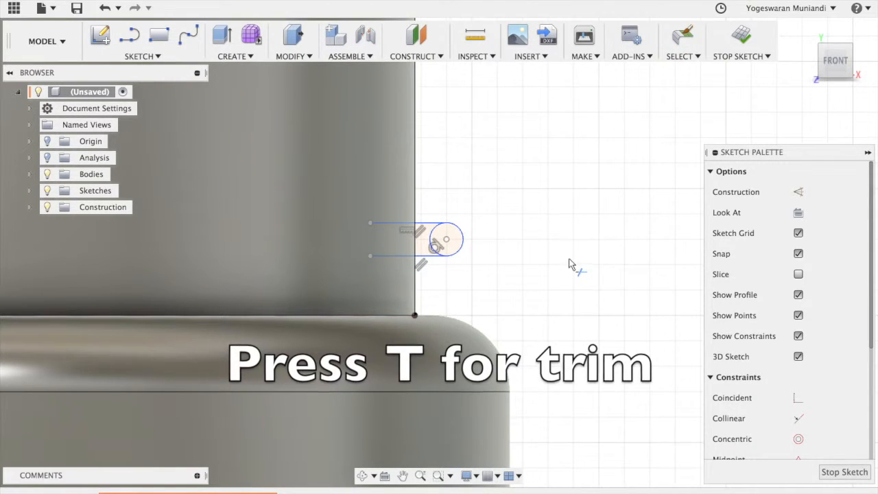
pyautogui.click(384, 223)
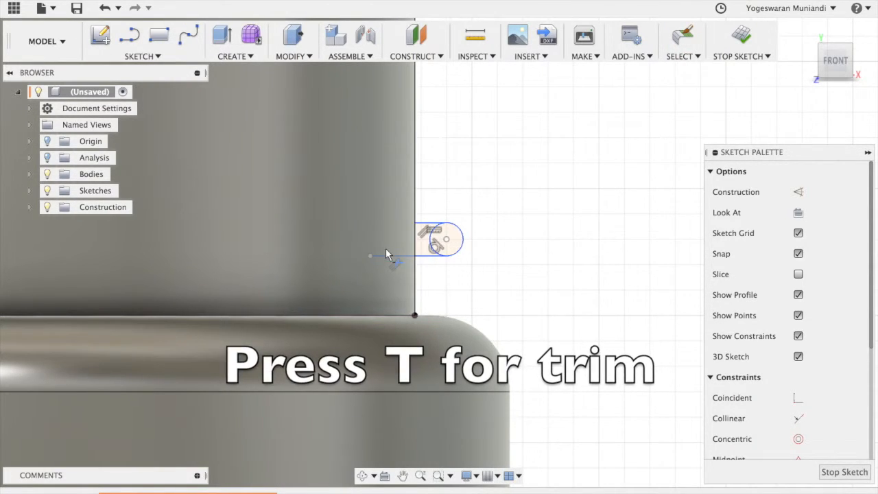
pyautogui.click(389, 254)
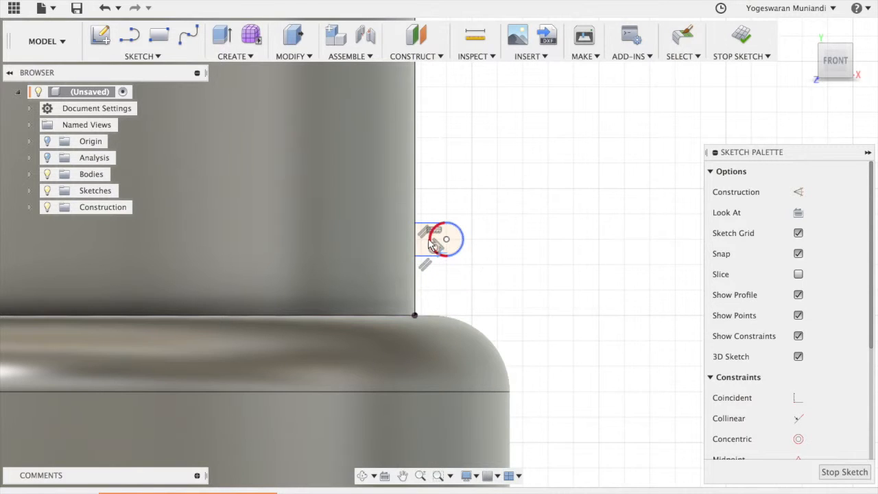
pyautogui.press('Escape')
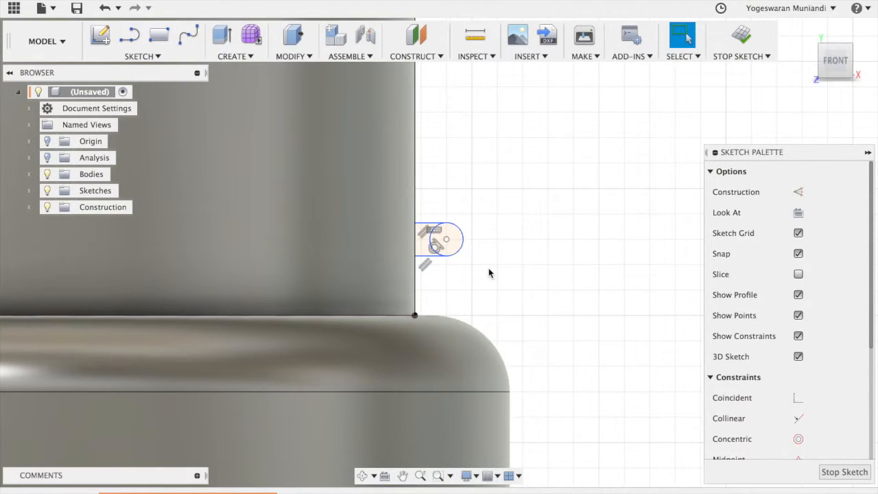
# Step: Apply a tangent constraint between the circle and the upper horizontal line
pyautogui.scroll(3, 489, 273)
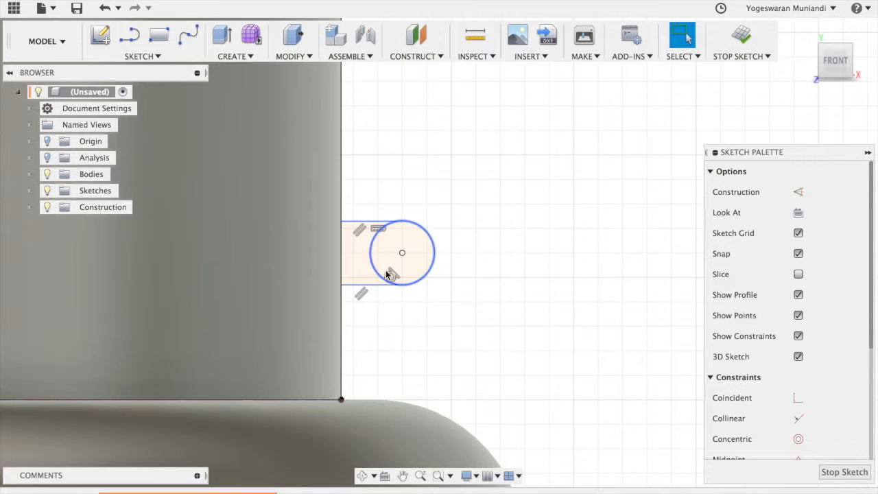
pyautogui.click(370, 246)
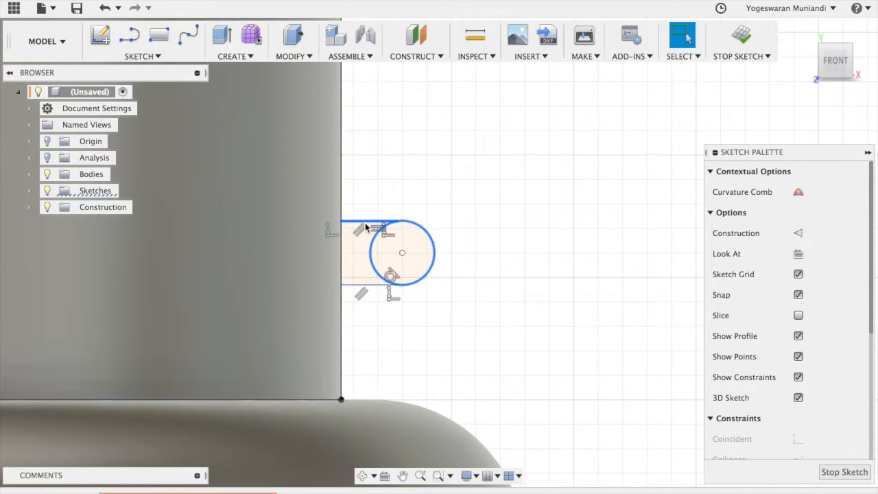
pyautogui.scroll(-5, 857, 398)
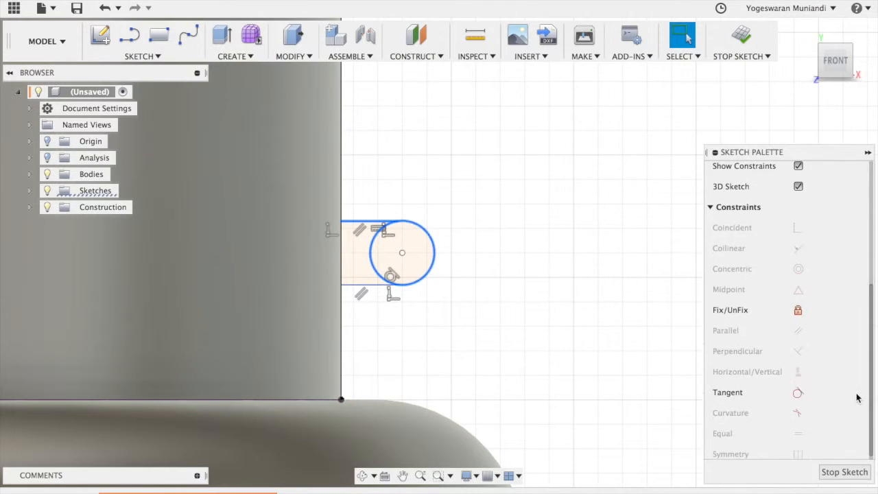
pyautogui.click(798, 393)
# Step: Dimension the circle beside the neck with a diameter of 1 mm
pyautogui.click(434, 255)
pyautogui.click(488, 243)
pyautogui.press('d')
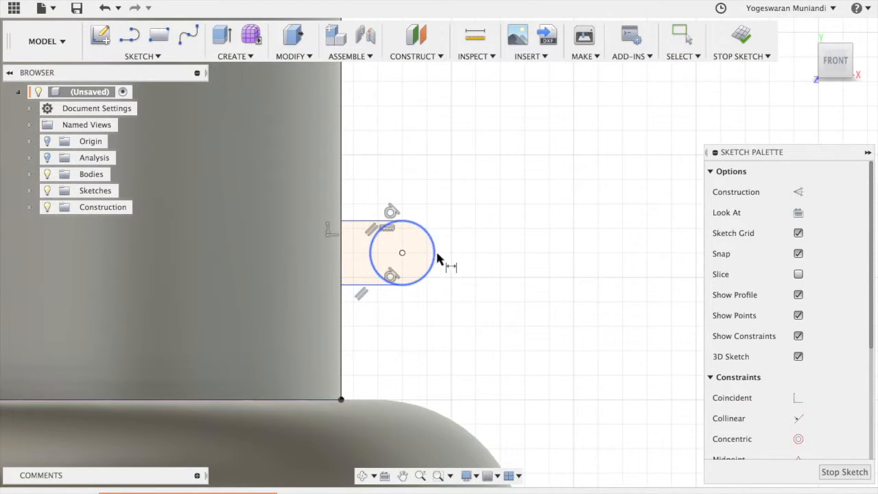
pyautogui.click(434, 262)
pyautogui.click(478, 237)
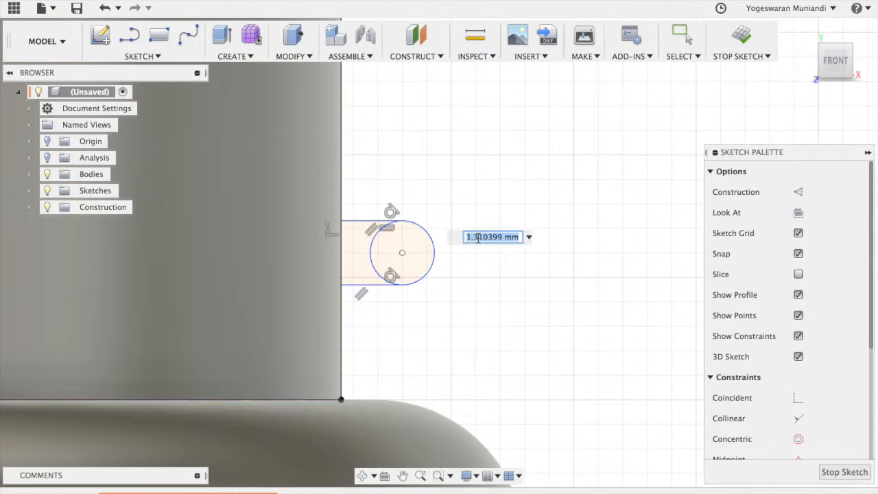
pyautogui.write('1')
pyautogui.press('Return')
pyautogui.press('Escape')
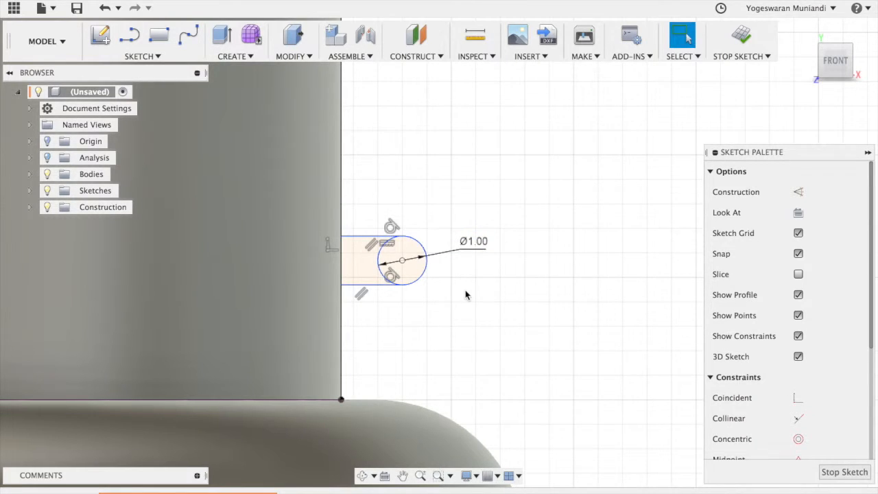
# Step: Trim away the inner half of the circle so the two horizontal lines end in a rounded tip
pyautogui.press('t')
pyautogui.click(386, 262)
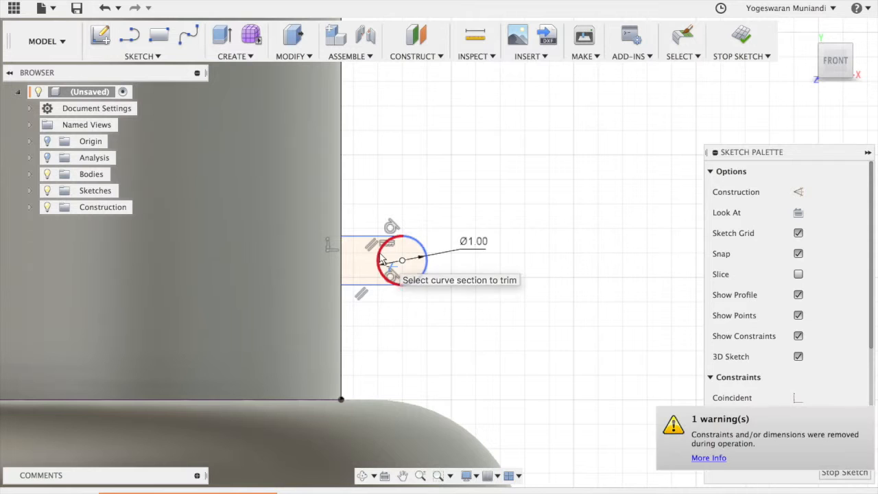
pyautogui.press('Escape')
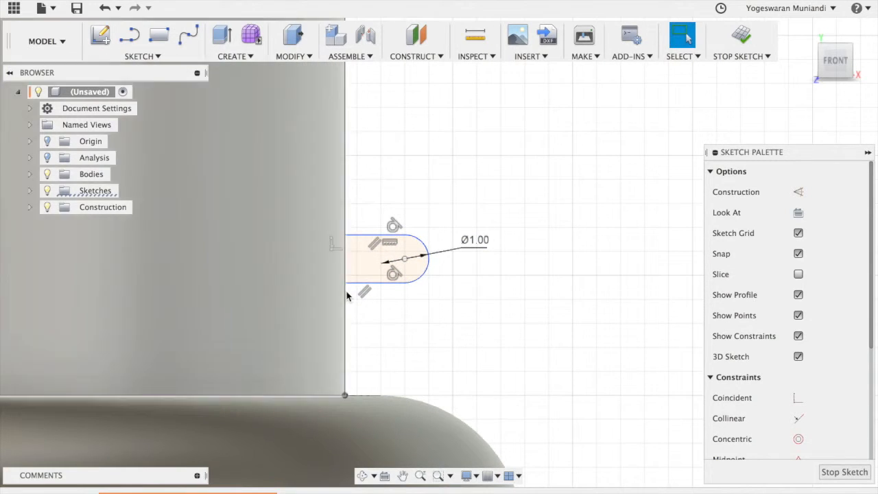
# Step: Dimension the vertical distance from the neck's rim to the profile's upper line as 10 mm
pyautogui.scroll(-10, 594, 354)
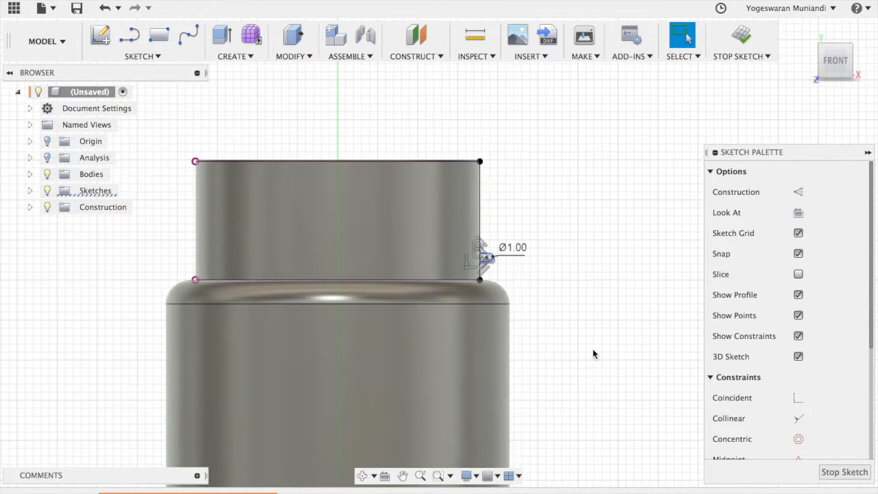
pyautogui.press('d')
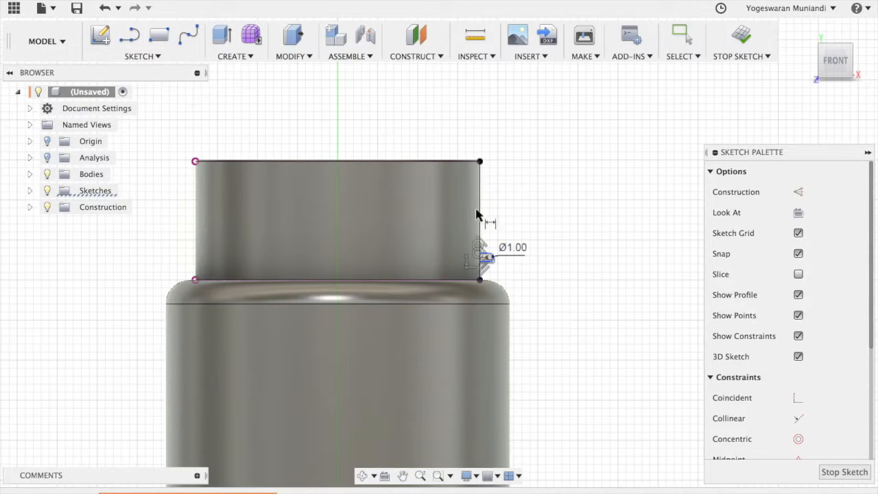
pyautogui.scroll(5, 511, 189)
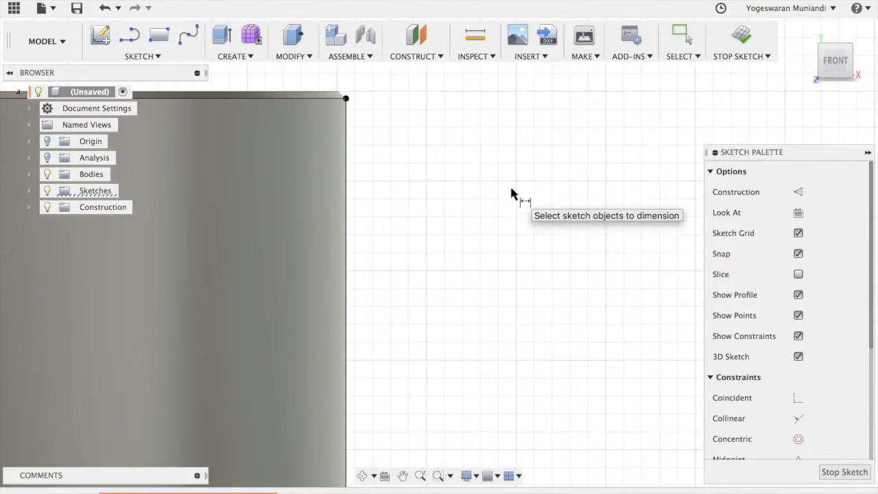
pyautogui.click(344, 98)
pyautogui.scroll(-3, 421, 339)
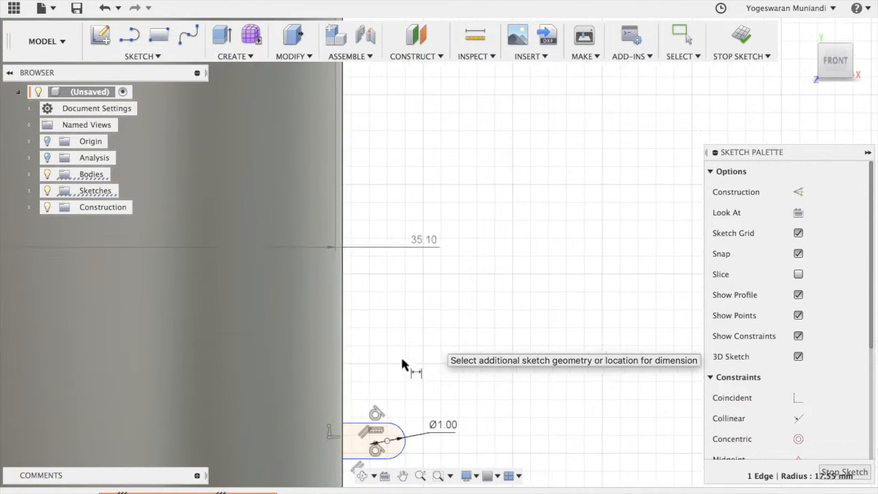
pyautogui.click(367, 423)
pyautogui.click(520, 348)
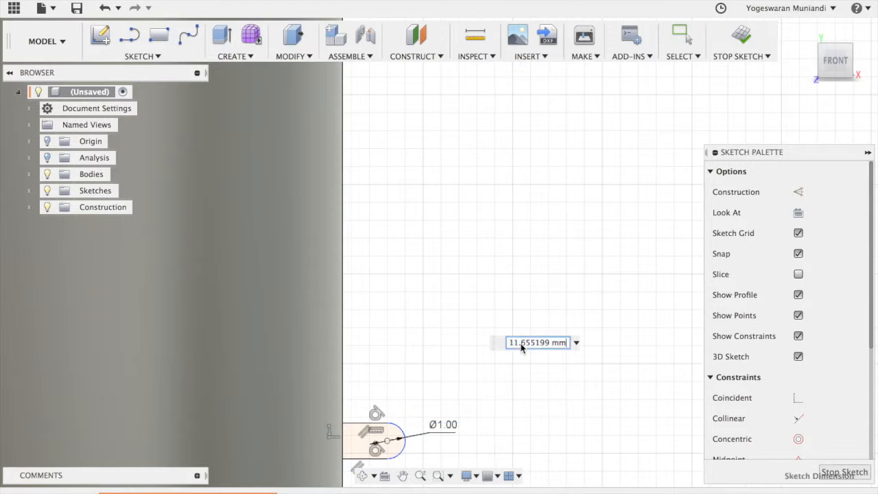
pyautogui.write('10')
pyautogui.press('Return')
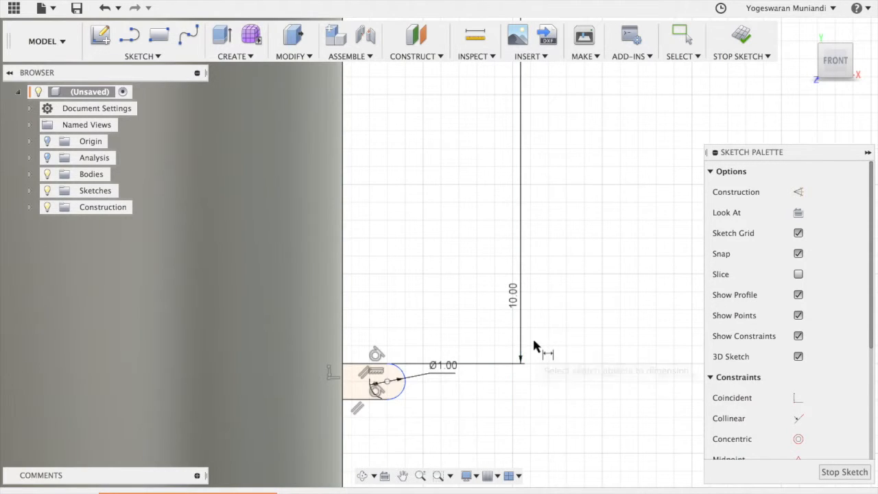
# Step: Dimension the horizontal distance between the origin and the centre of the profile's arc as 17.5 mm
pyautogui.scroll(-6, 534, 346)
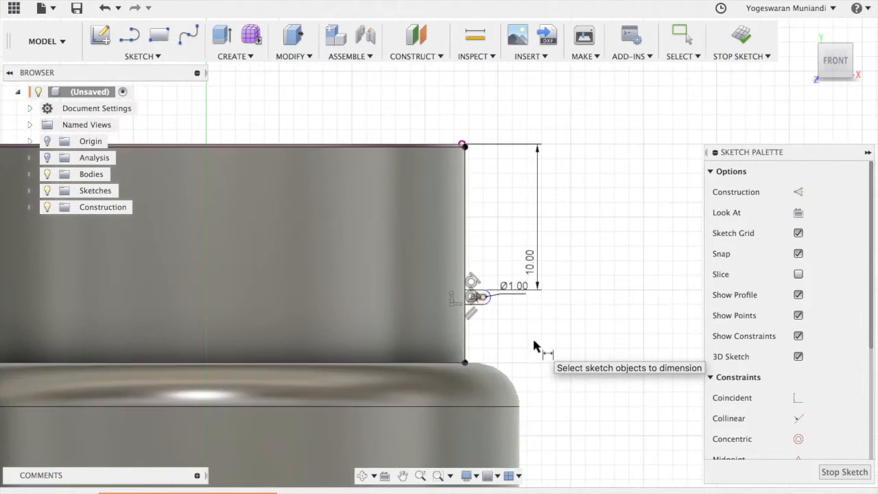
pyautogui.click(483, 298)
pyautogui.hscroll(-2, 415, 350)
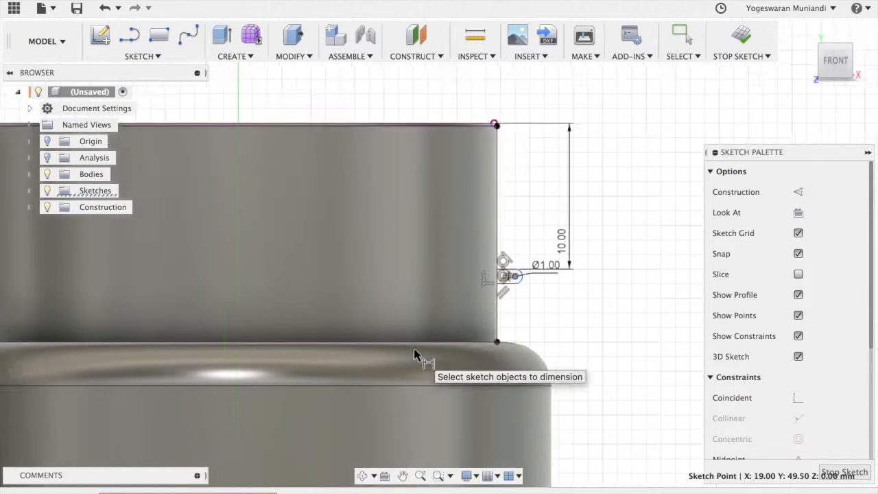
pyautogui.scroll(-2, 414, 354)
pyautogui.scroll(-5, 384, 236)
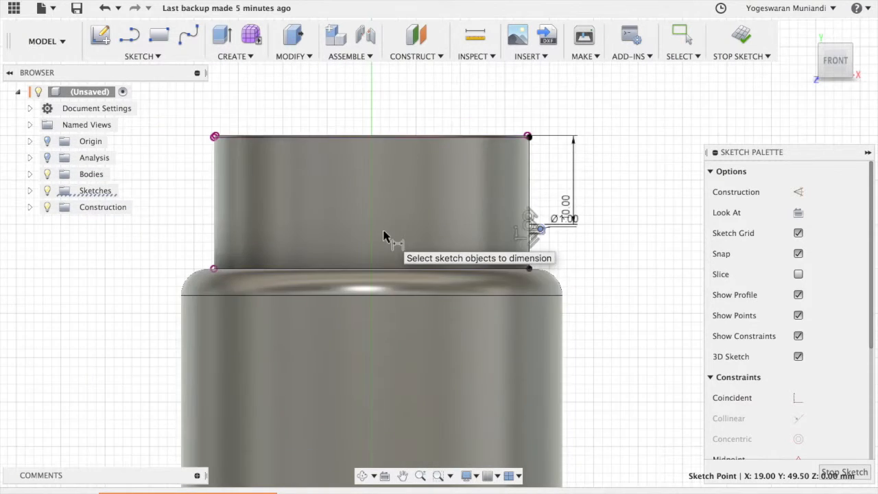
pyautogui.click(424, 420)
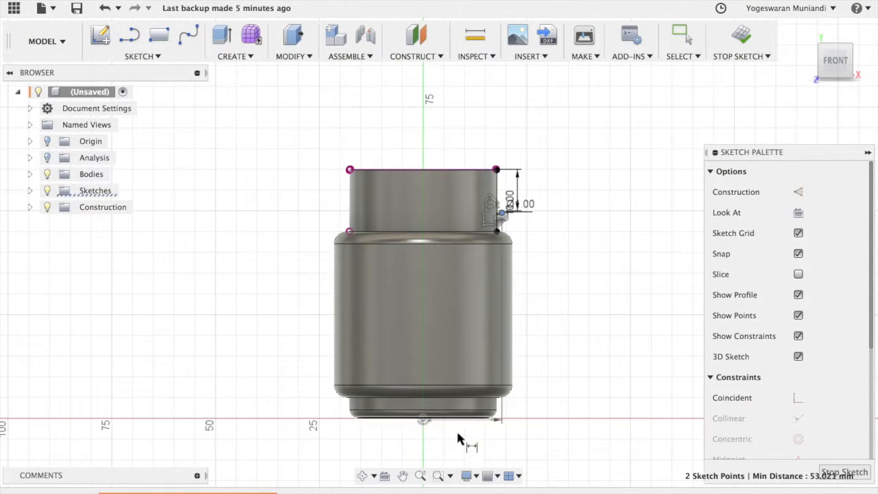
pyautogui.click(458, 142)
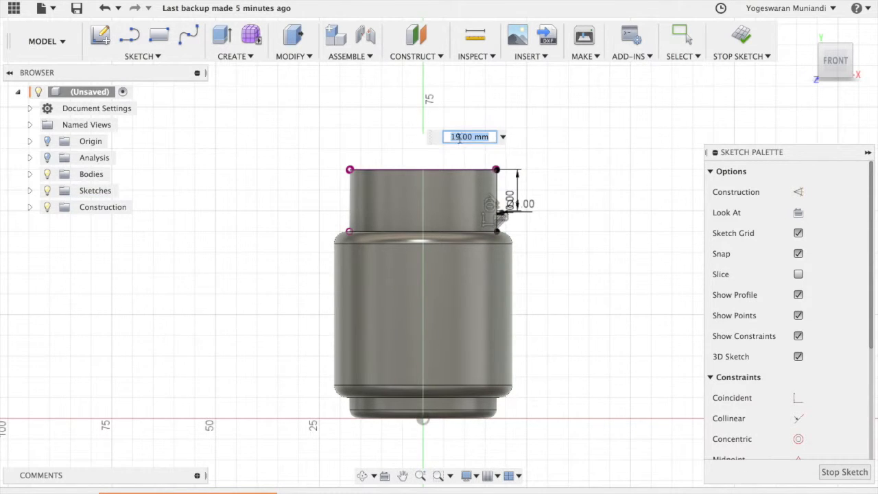
pyautogui.scroll(2, 521, 177)
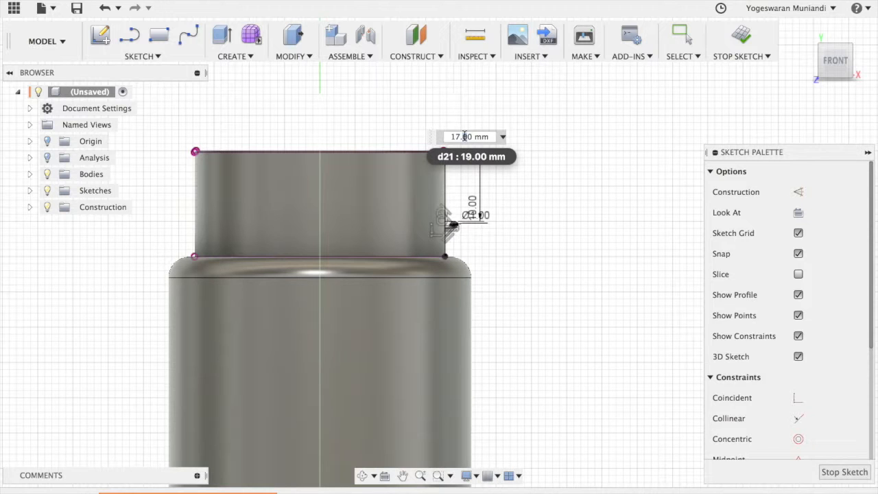
pyautogui.press('Return')
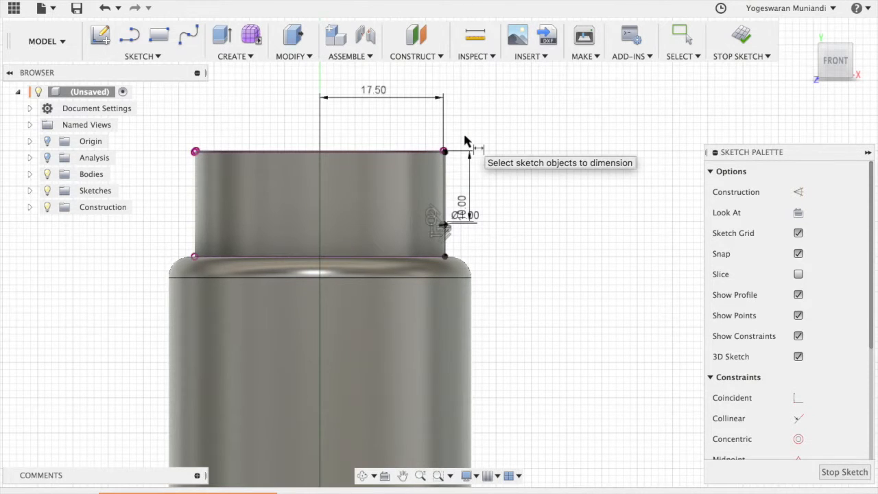
# Step: Set the horizontal distance from the origin to the arc centre to 18.5 mm
pyautogui.scroll(5, 465, 140)
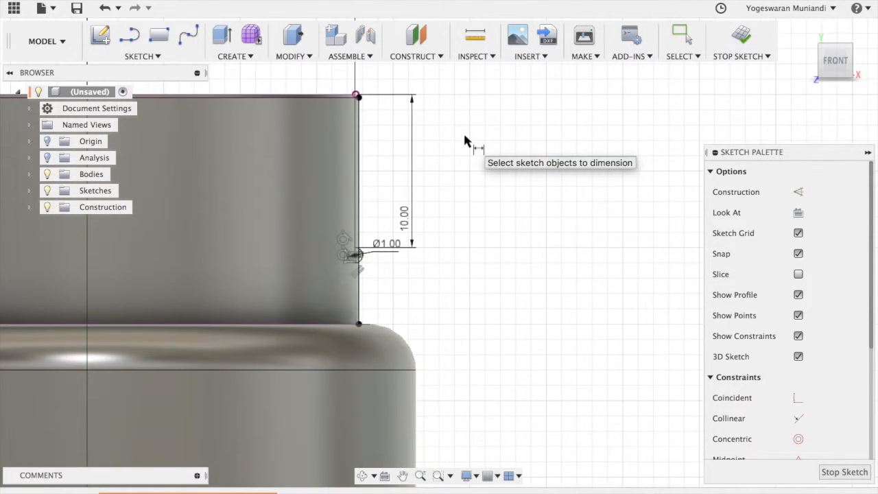
pyautogui.scroll(-5, 465, 141)
pyautogui.doubleClick(404, 199)
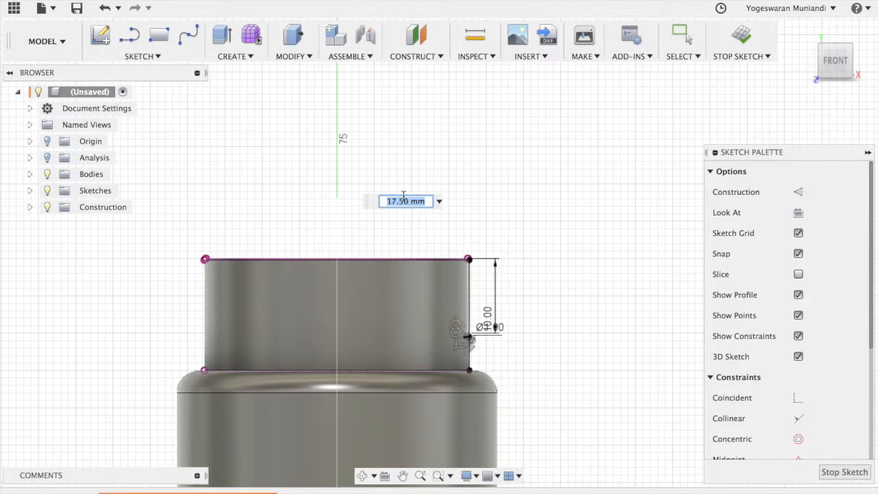
pyautogui.write('18')
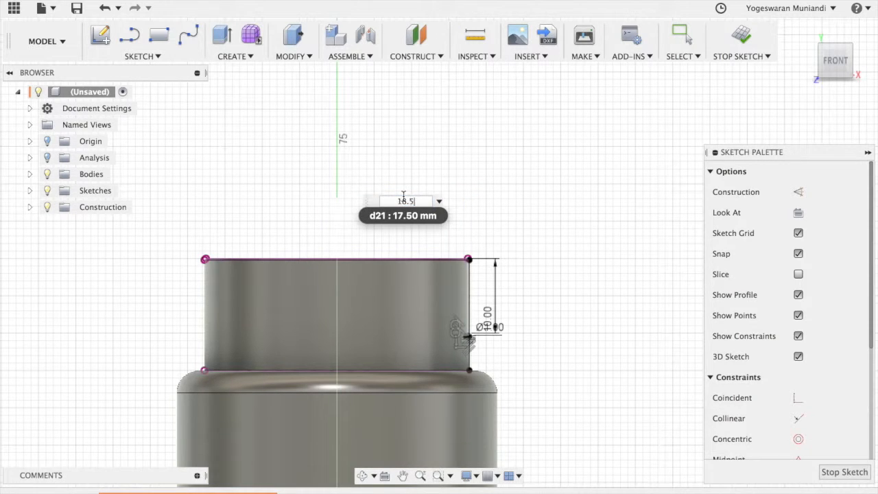
pyautogui.write('.5')
pyautogui.press('Return')
pyautogui.scroll(5, 496, 319)
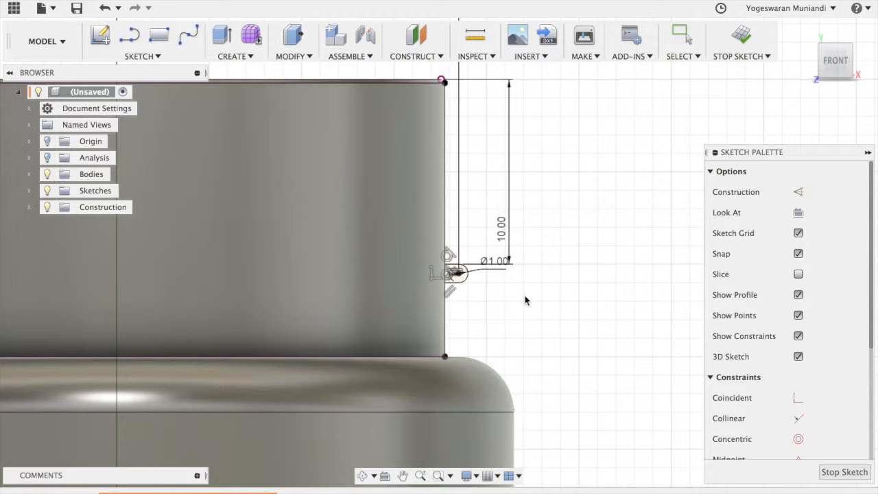
pyautogui.press('Escape')
# Step: Revolve the rounded profile 360 degrees around the vertical Y axis as a Join, hiding the bodies only while picking the axis
pyautogui.scroll(-3, 527, 299)
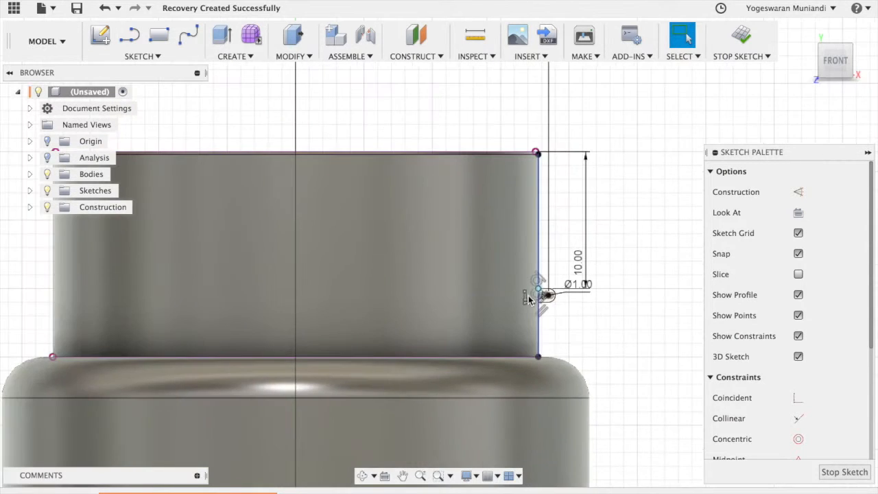
pyautogui.scroll(5, 538, 304)
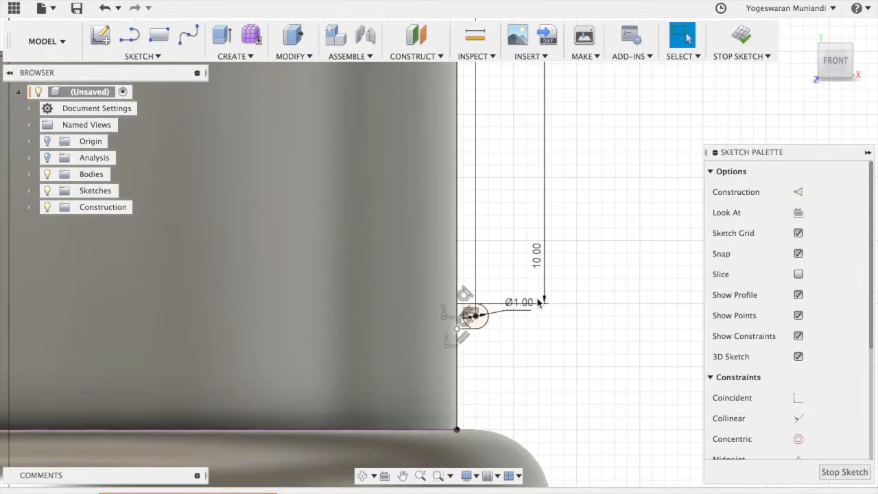
pyautogui.scroll(-4, 538, 304)
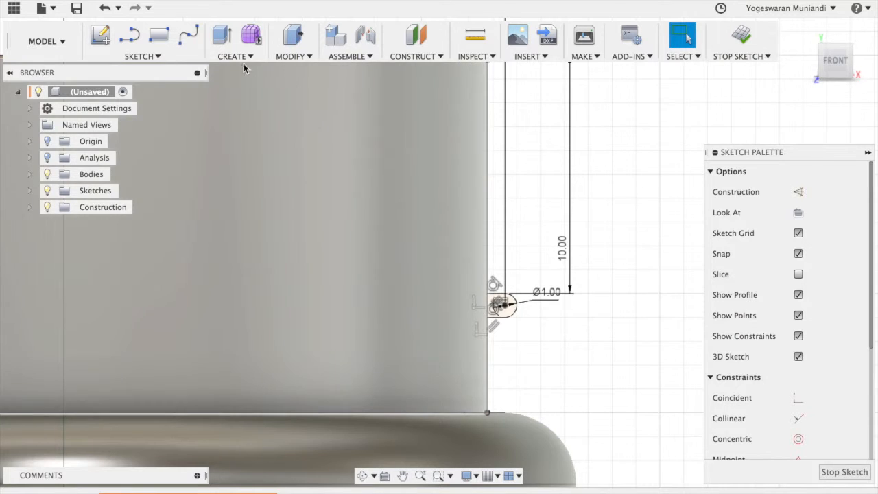
pyautogui.click(234, 56)
pyautogui.click(245, 101)
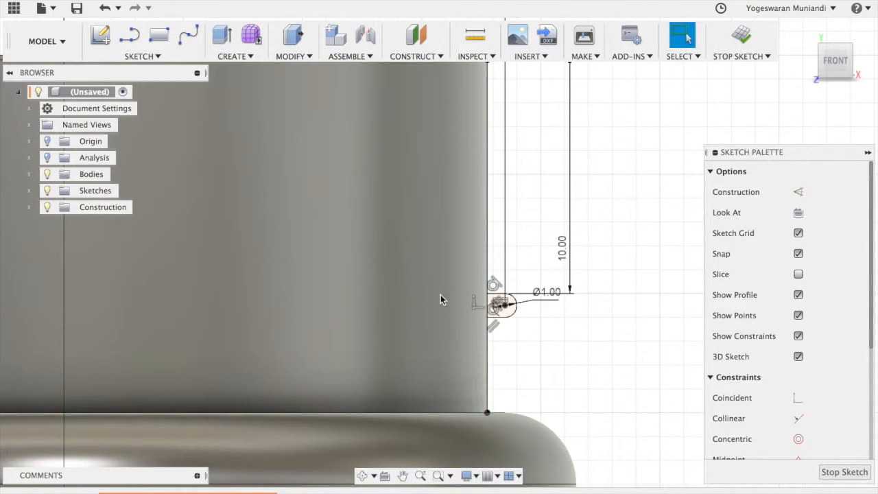
pyautogui.scroll(5, 533, 210)
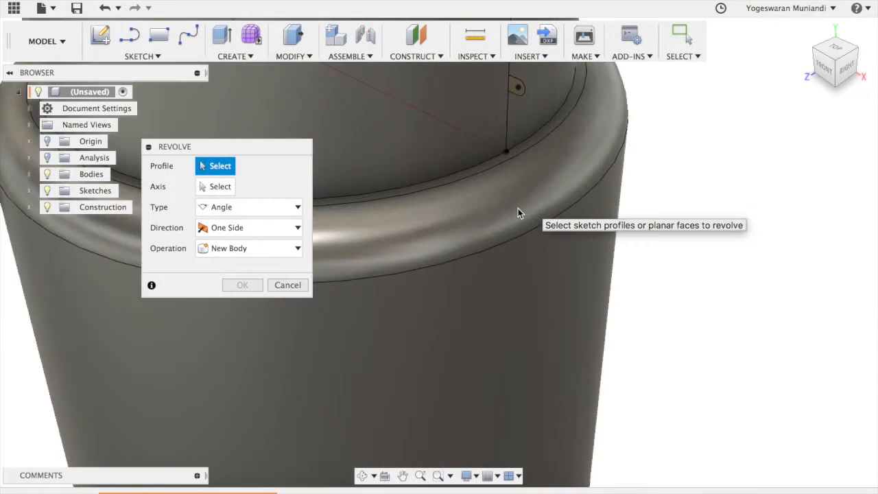
pyautogui.click(484, 177)
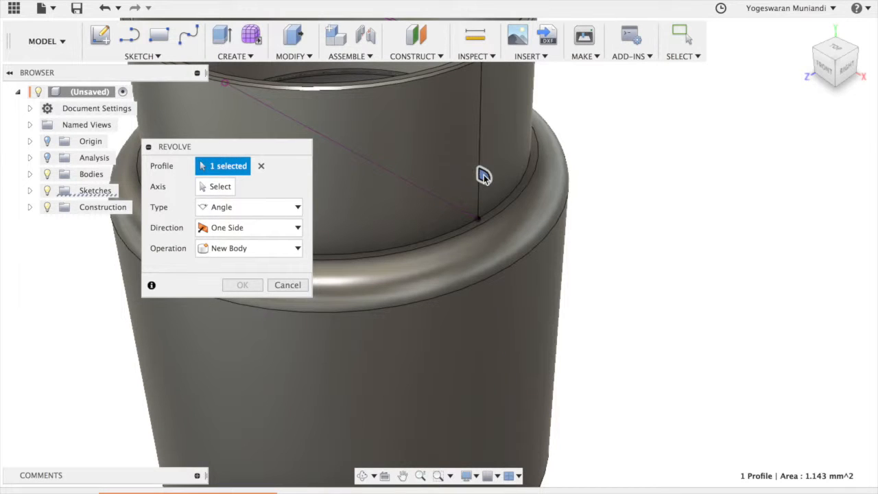
pyautogui.click(217, 186)
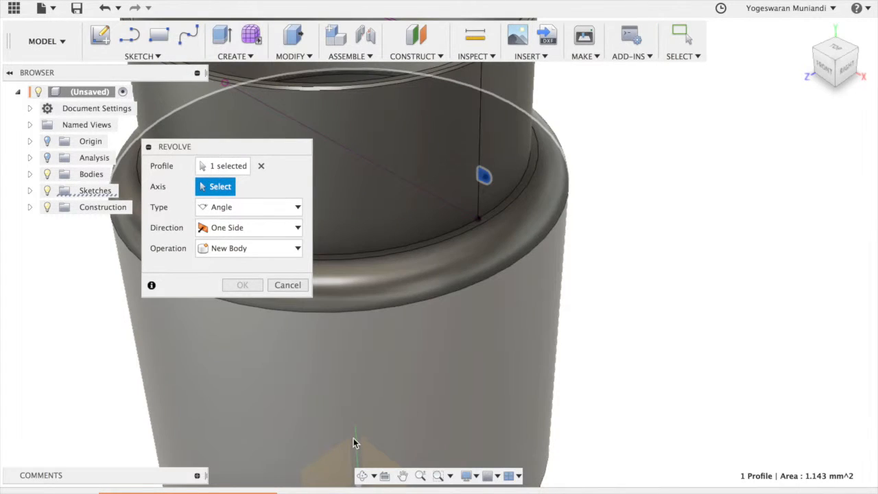
pyautogui.scroll(-5, 648, 309)
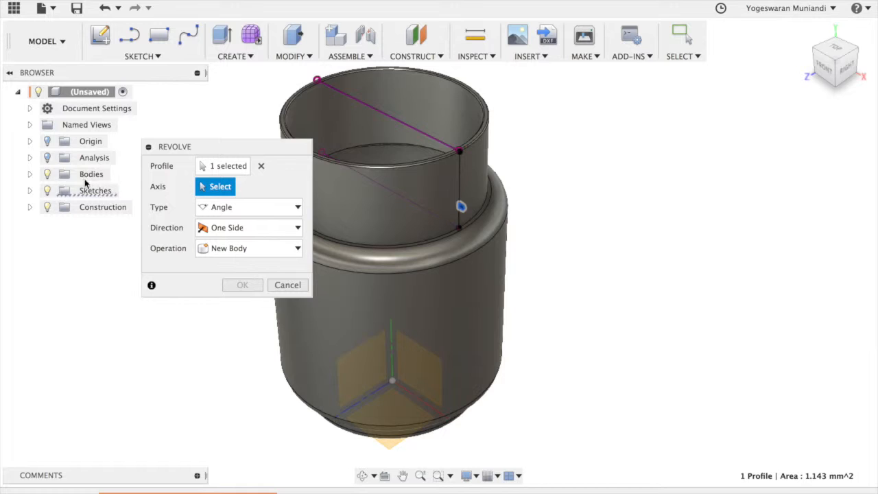
pyautogui.click(47, 174)
pyautogui.click(391, 334)
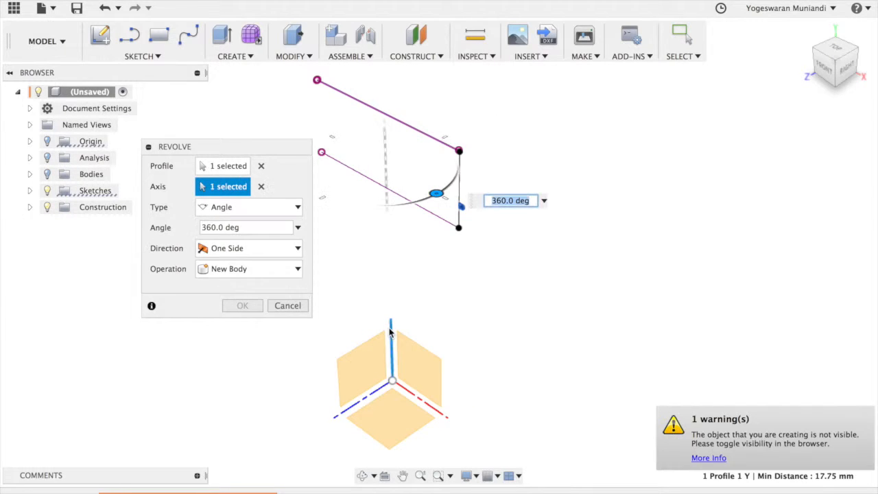
pyautogui.click(48, 174)
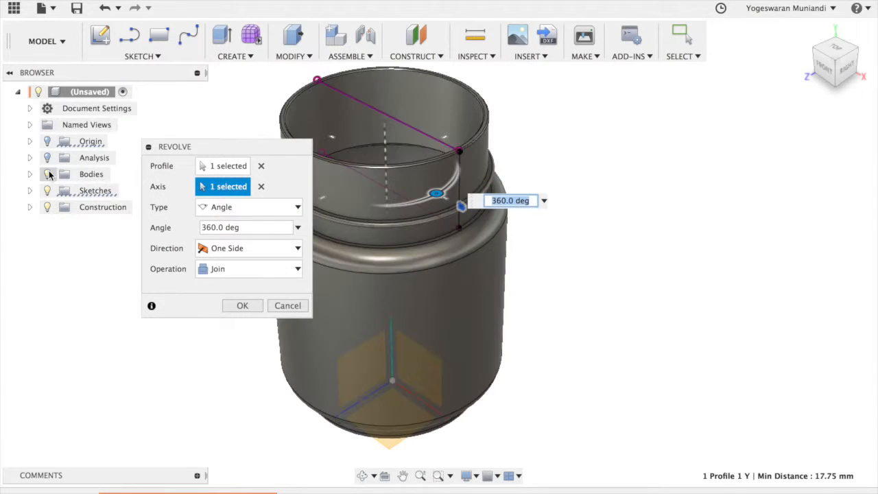
pyautogui.scroll(5, 463, 223)
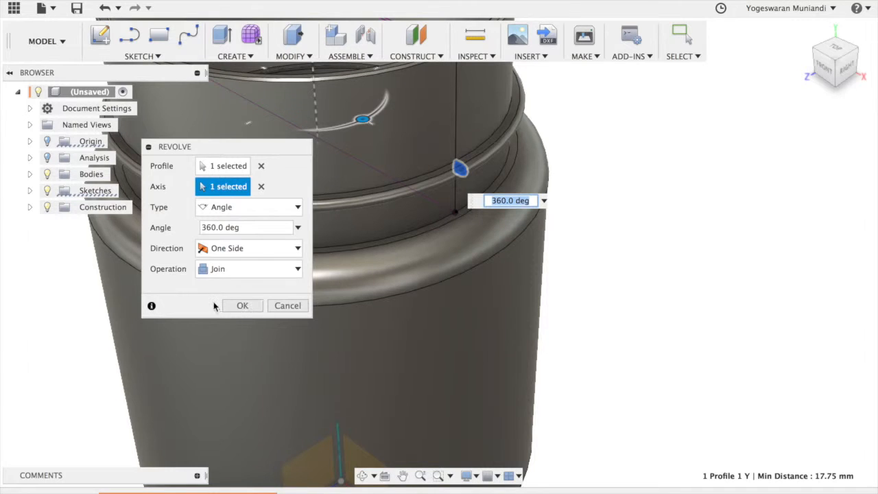
pyautogui.click(241, 306)
pyautogui.scroll(-3, 727, 250)
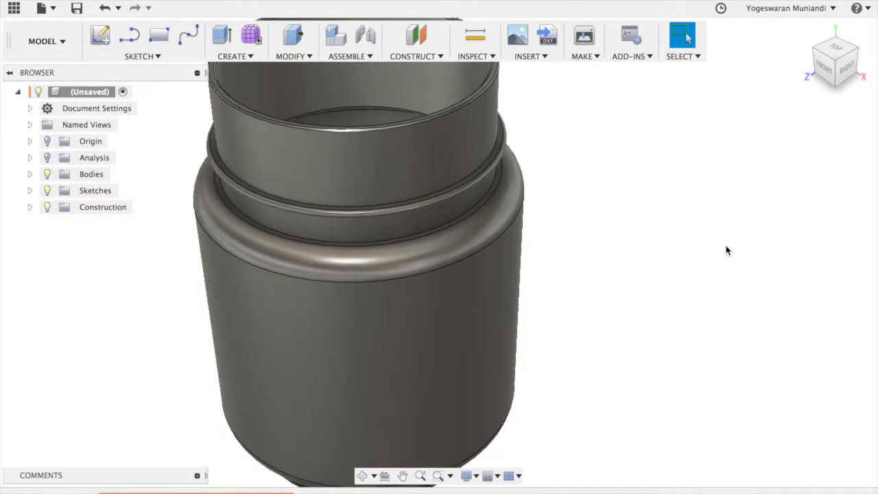
pyautogui.moveTo(843, 73)
pyautogui.mouseDown()
pyautogui.moveTo(782, 16)
pyautogui.moveTo(810, 81)
pyautogui.moveTo(826, 69)
pyautogui.moveTo(842, 74)
pyautogui.mouseUp()
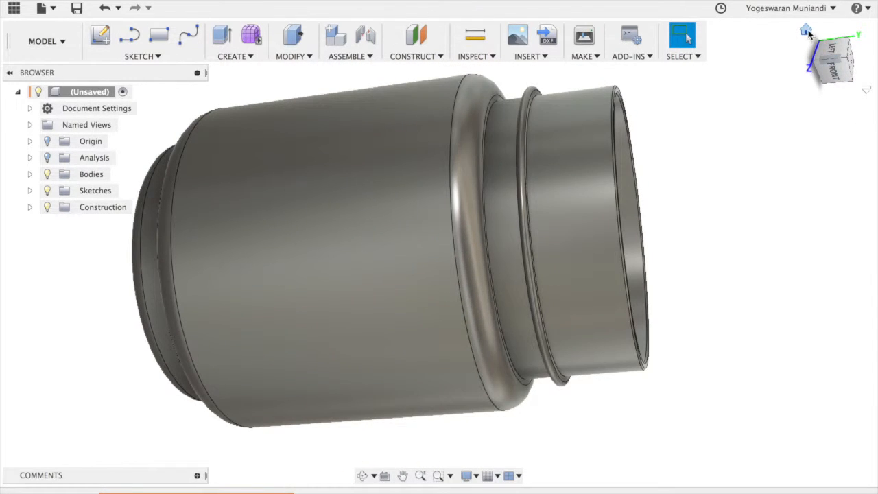
# Step: Show the section analysis to examine the neck ring and the container's wall in cross-section, and hide the analysis again
pyautogui.click(807, 31)
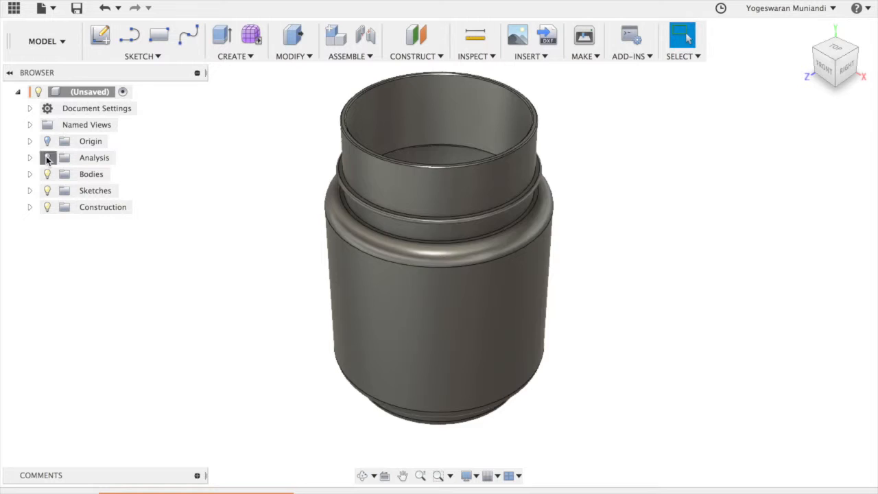
pyautogui.click(46, 157)
pyautogui.scroll(5, 416, 172)
pyautogui.scroll(-3, 415, 172)
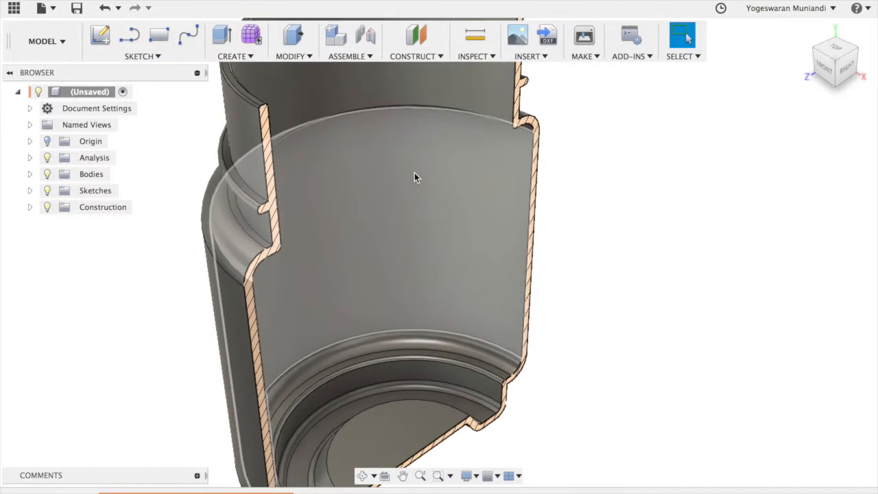
pyautogui.scroll(1, 414, 173)
pyautogui.scroll(4, 415, 173)
pyautogui.scroll(2, 414, 172)
pyautogui.scroll(-2, 483, 90)
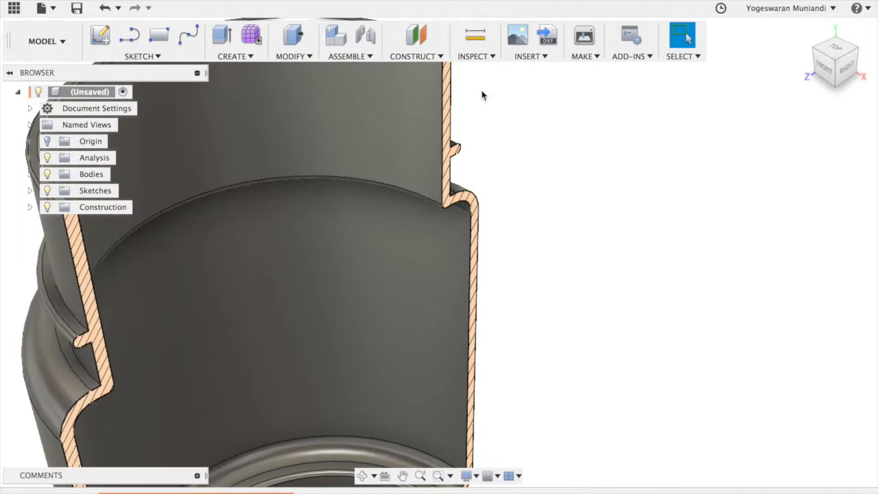
pyautogui.scroll(-2, 453, 90)
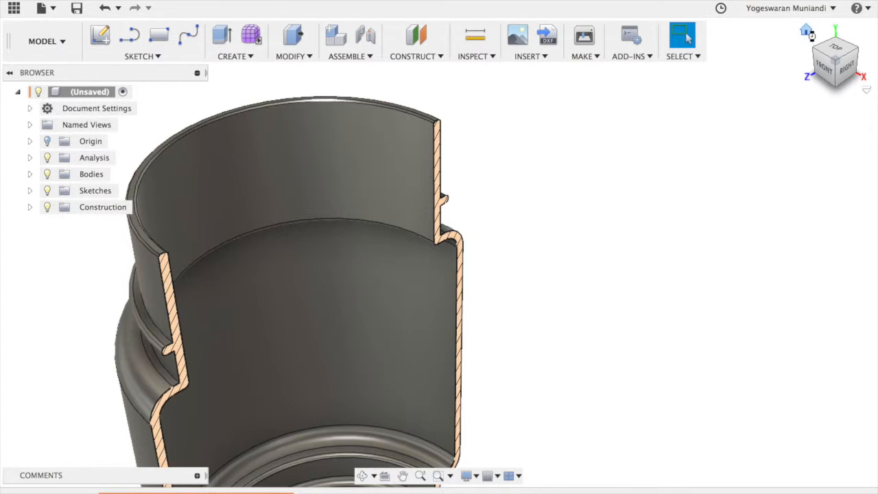
pyautogui.click(807, 32)
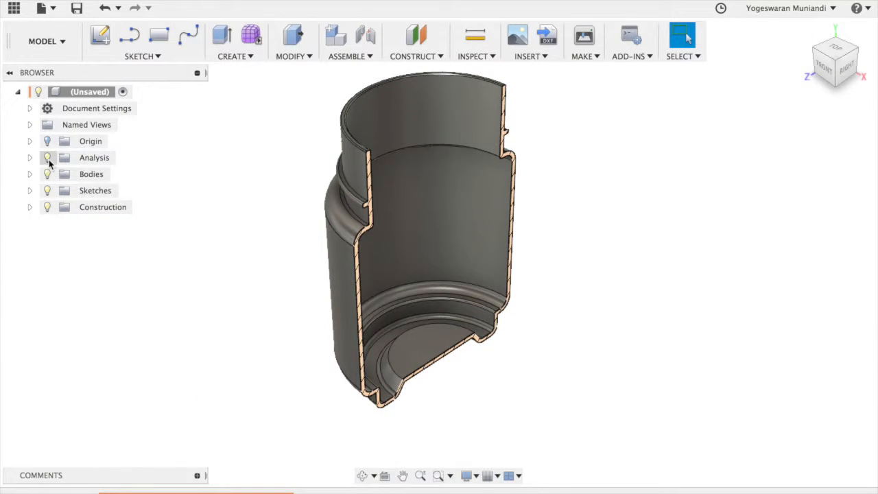
pyautogui.click(48, 158)
# Step: Delete the existing construction plane that cuts through the container's neck
pyautogui.scroll(5, 832, 394)
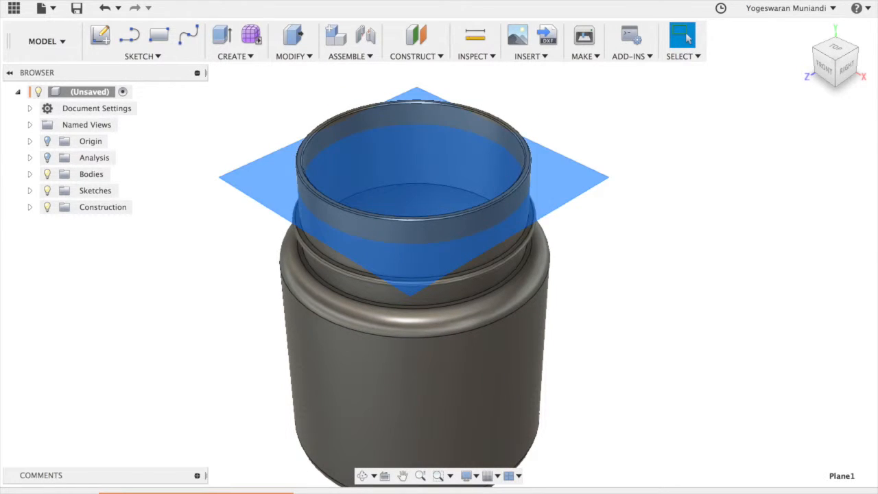
pyautogui.rightClick(256, 471)
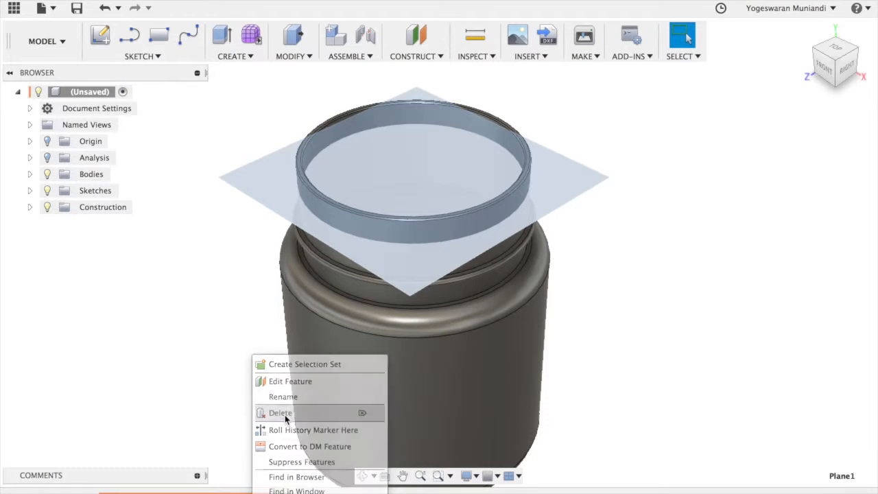
pyautogui.click(284, 414)
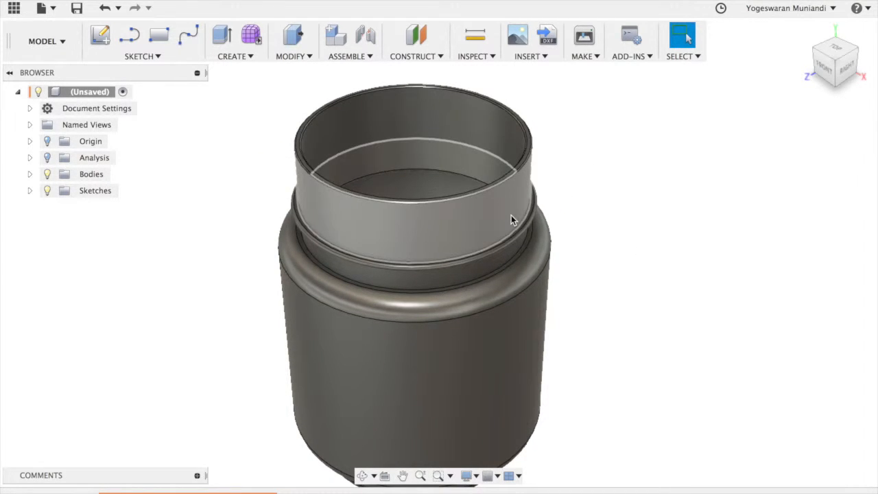
# Step: Create a construction plane offset -4 mm from the top rim face of the neck
pyautogui.click(413, 56)
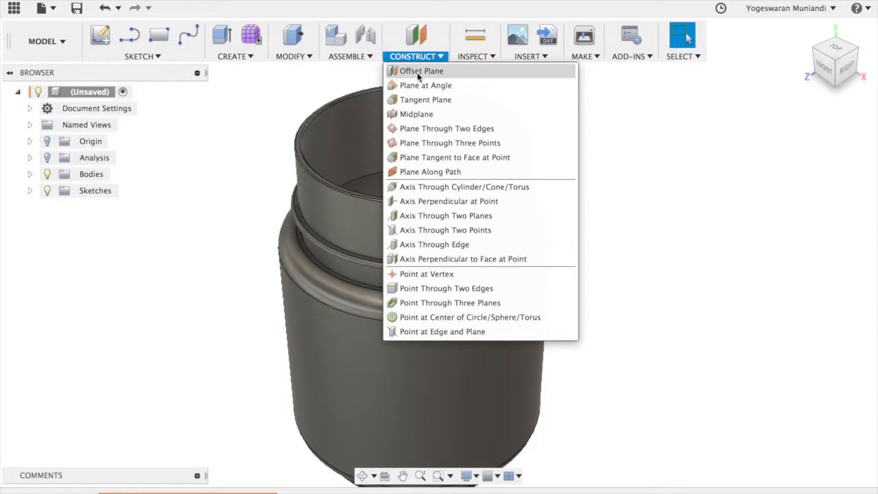
pyautogui.click(424, 71)
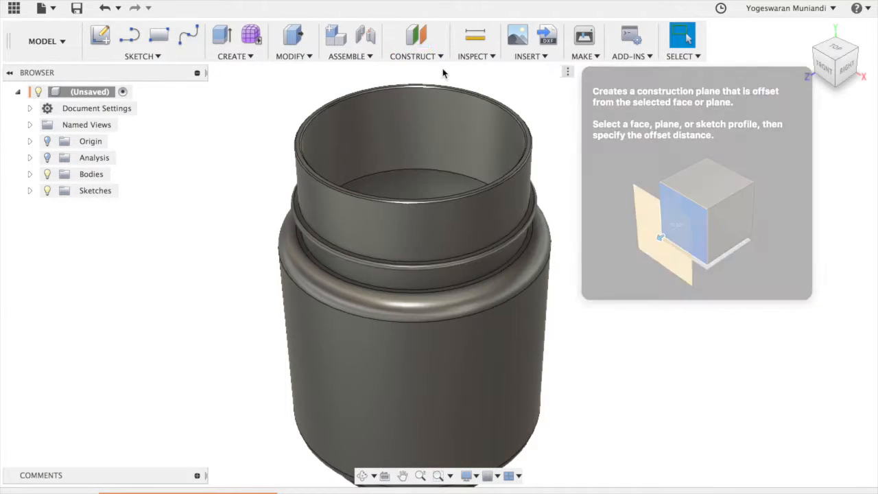
pyautogui.scroll(5, 499, 174)
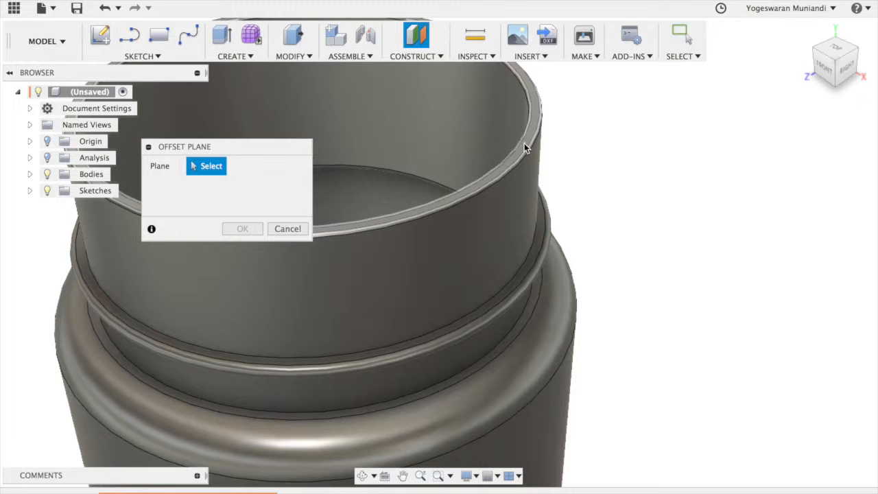
pyautogui.click(525, 144)
pyautogui.moveTo(525, 131); pyautogui.dragTo(524, 196)
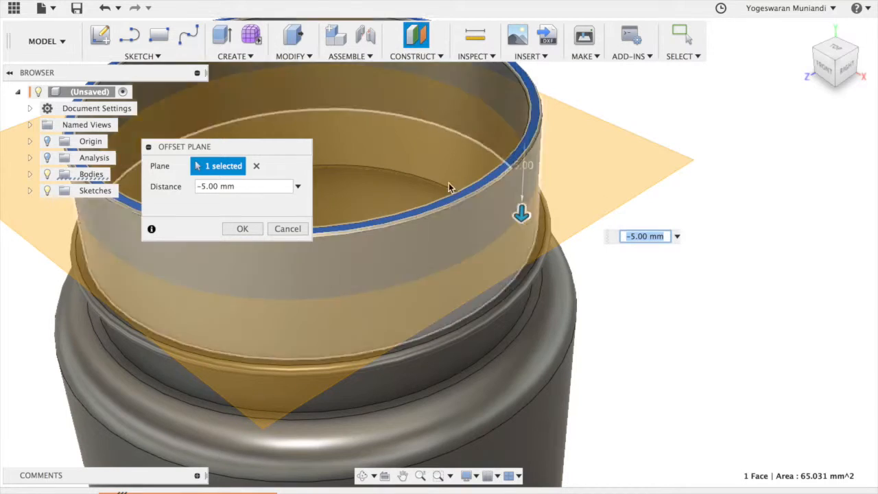
pyautogui.click(205, 185)
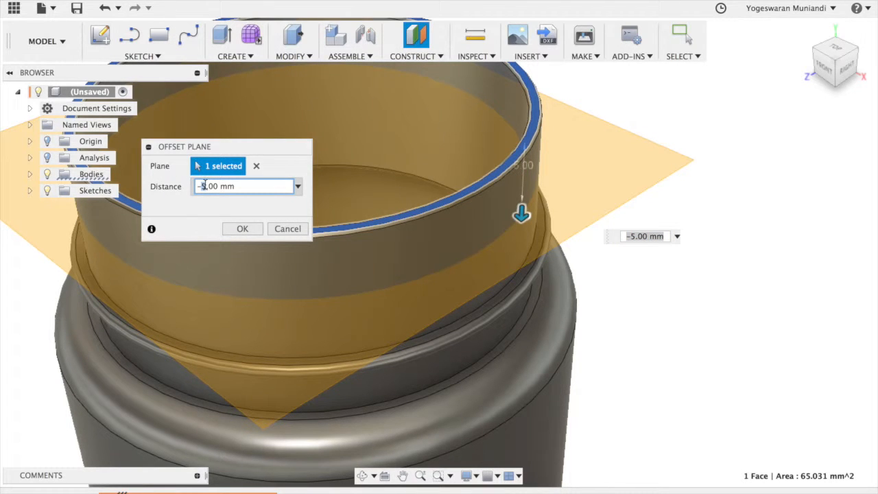
pyautogui.click(232, 227)
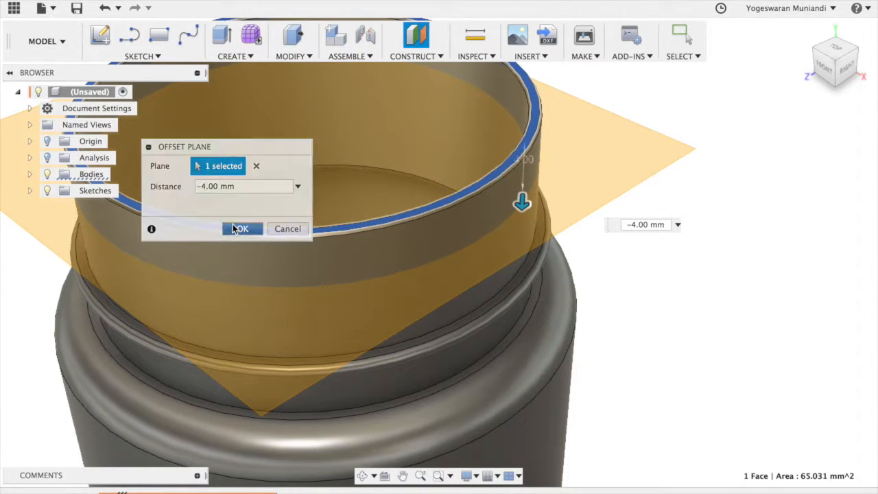
# Step: Start a sketch on the offset plane and project the neck's outer cylindrical face into it
pyautogui.scroll(-3, 740, 247)
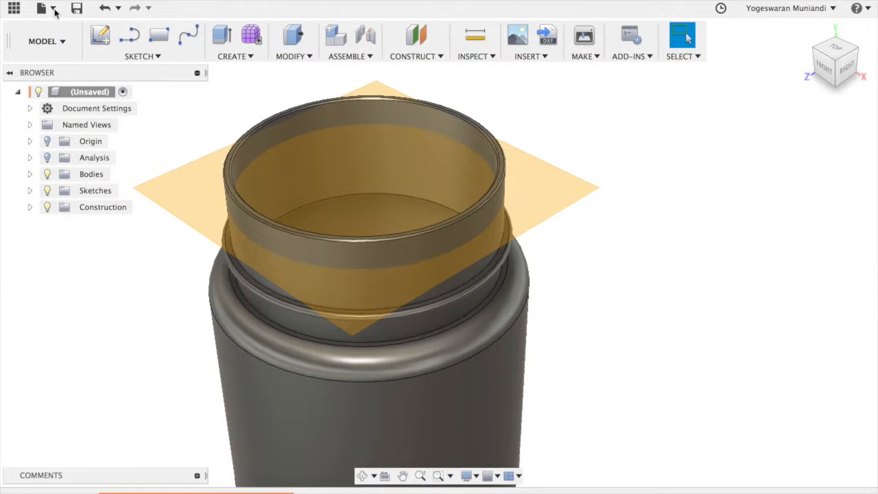
pyautogui.click(99, 35)
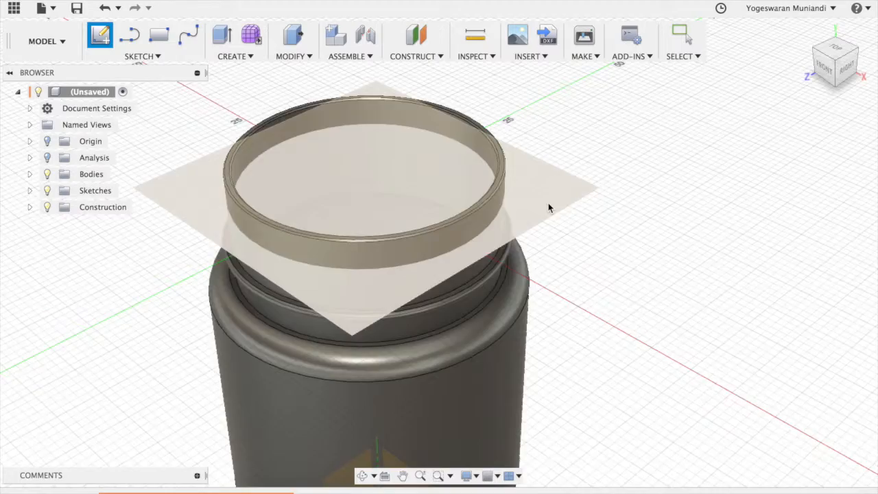
pyautogui.click(548, 203)
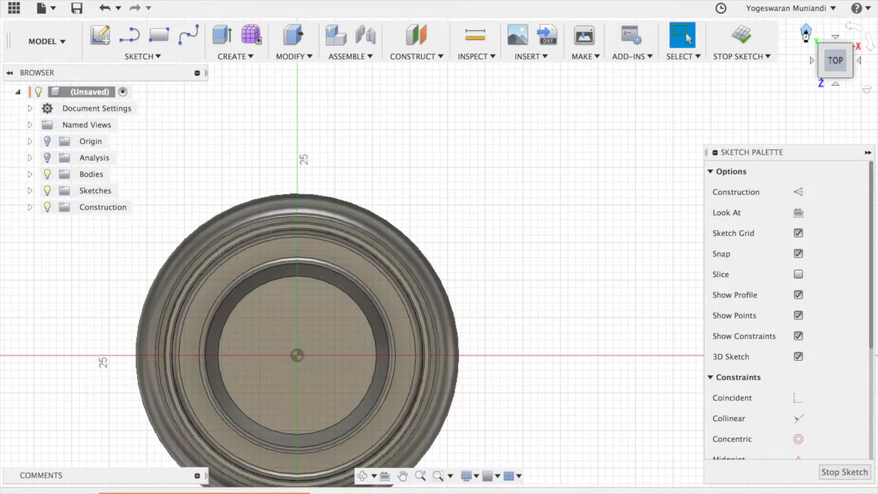
pyautogui.click(806, 33)
pyautogui.scroll(5, 516, 254)
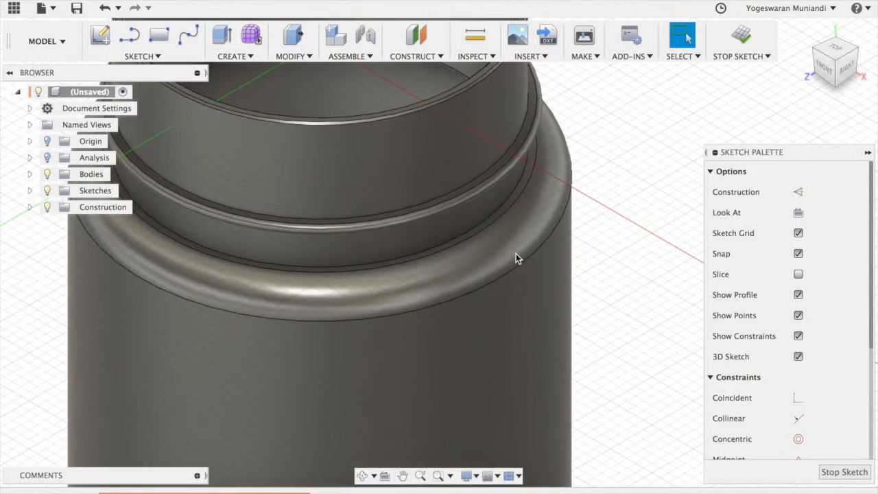
pyautogui.scroll(-4, 594, 275)
pyautogui.press('p')
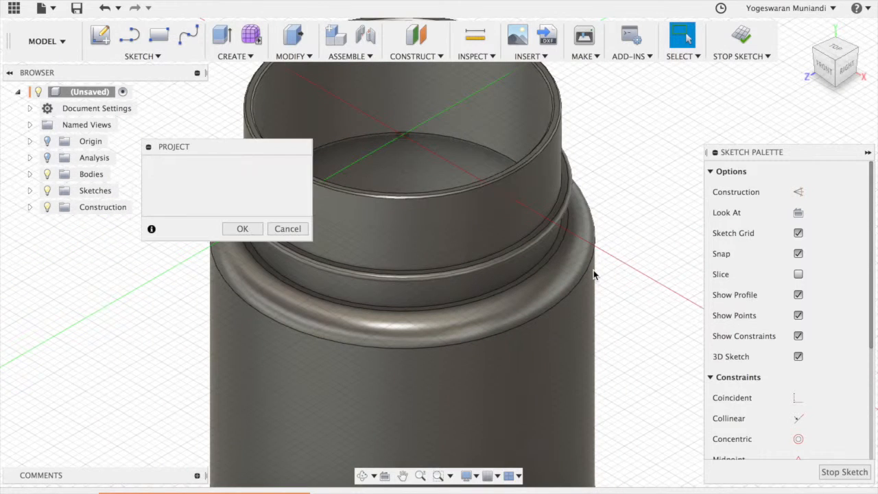
pyautogui.click(506, 226)
pyautogui.hscroll(-3, 666, 272)
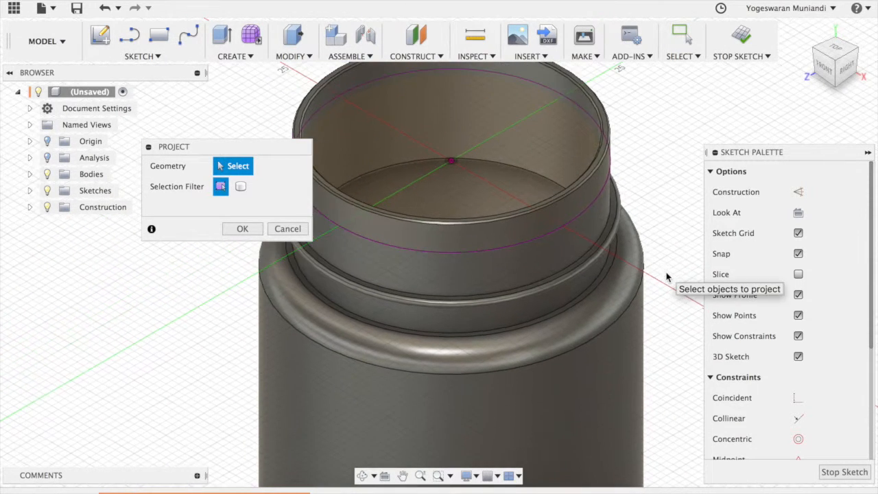
pyautogui.hscroll(-3, 666, 274)
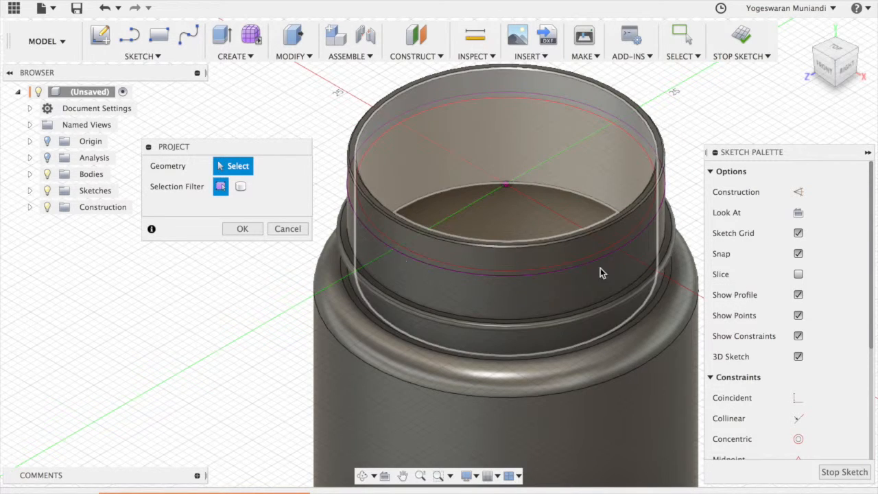
pyautogui.click(243, 229)
# Step: Start a Coil in the sketch plane with a 35.5 mm base circle centred on the origin and matching the projected neck circle
pyautogui.hscroll(5, 515, 297)
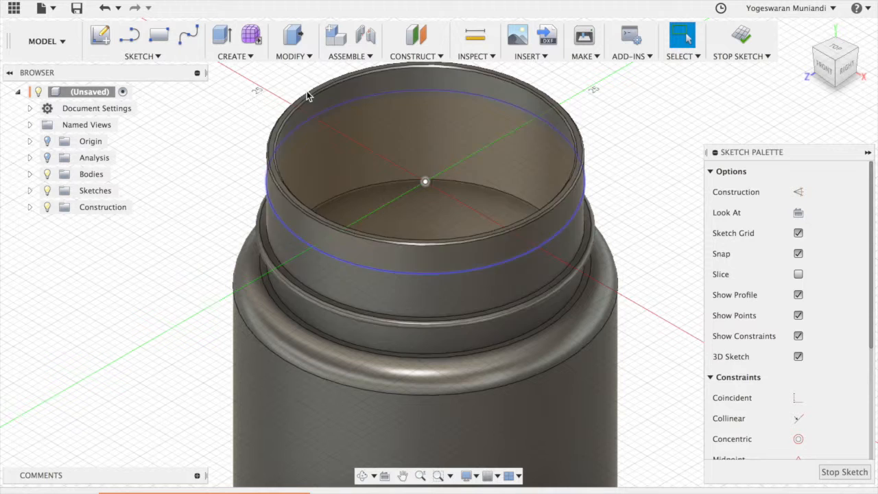
pyautogui.click(290, 56)
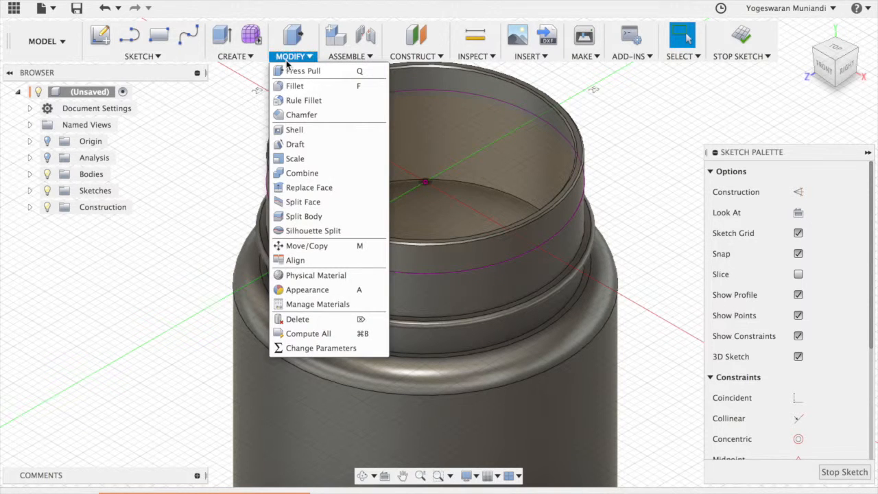
pyautogui.moveTo(240, 59)
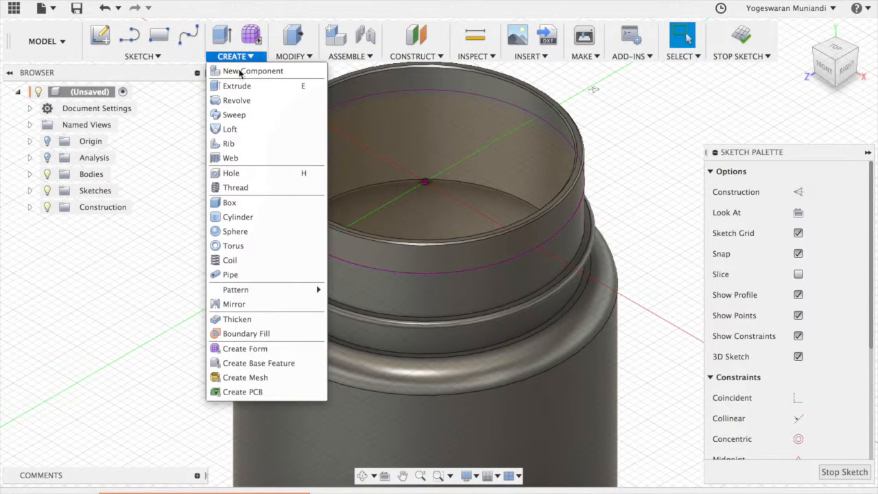
pyautogui.click(233, 260)
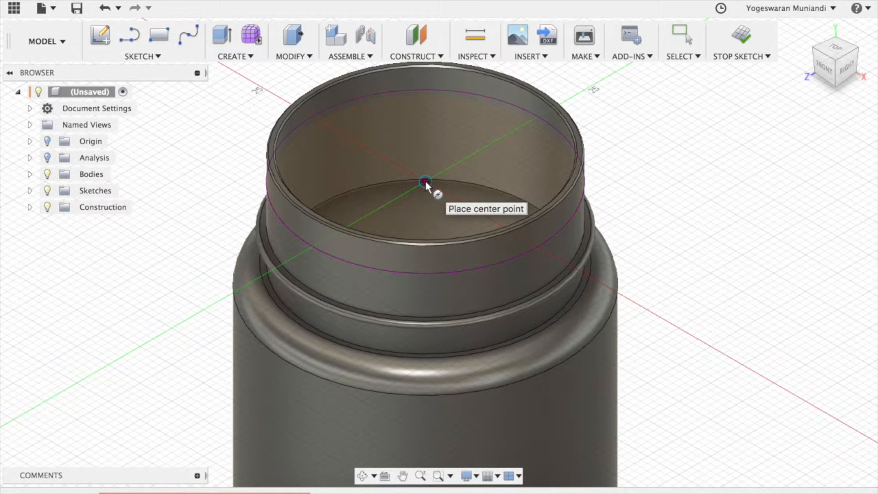
pyautogui.click(835, 48)
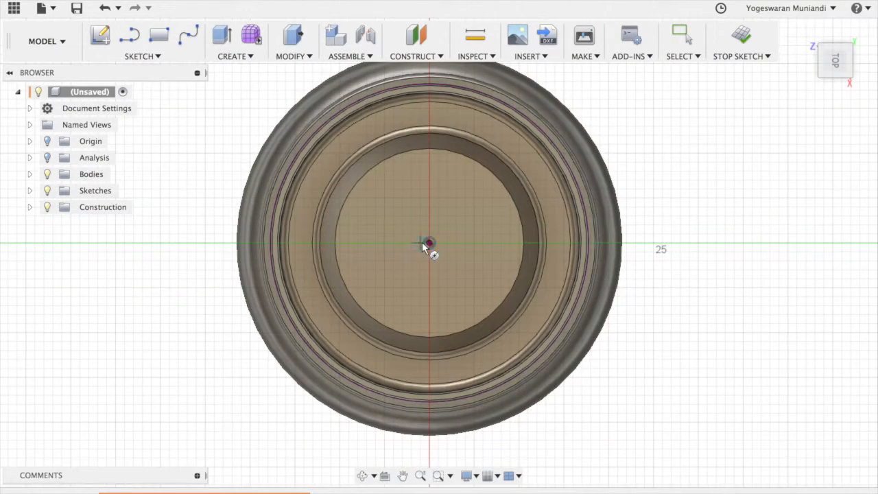
pyautogui.click(429, 243)
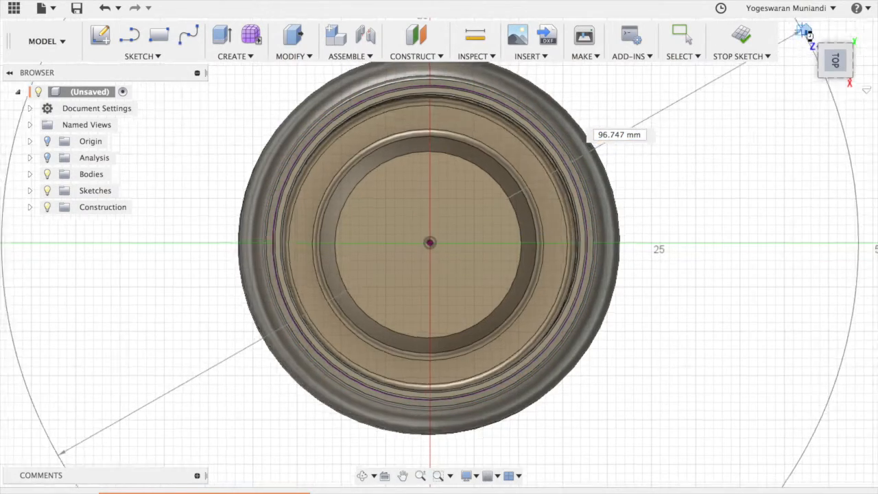
pyautogui.click(806, 29)
pyautogui.scroll(5, 596, 161)
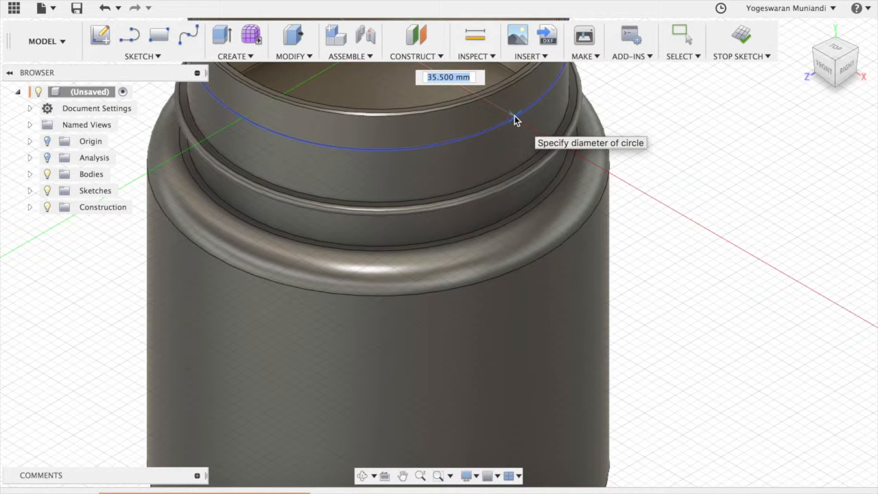
pyautogui.click(516, 120)
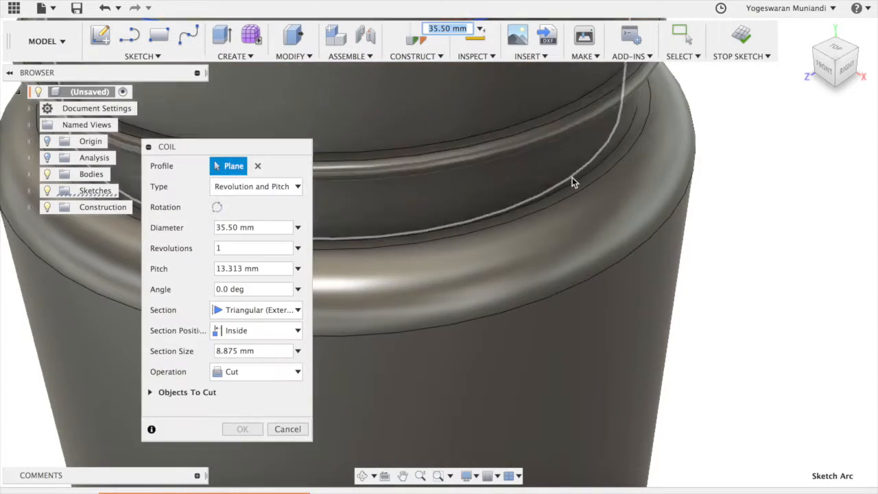
# Step: Use the Revolution and Pitch type for the coil and set its revolutions to 1.5
pyautogui.scroll(-3, 583, 192)
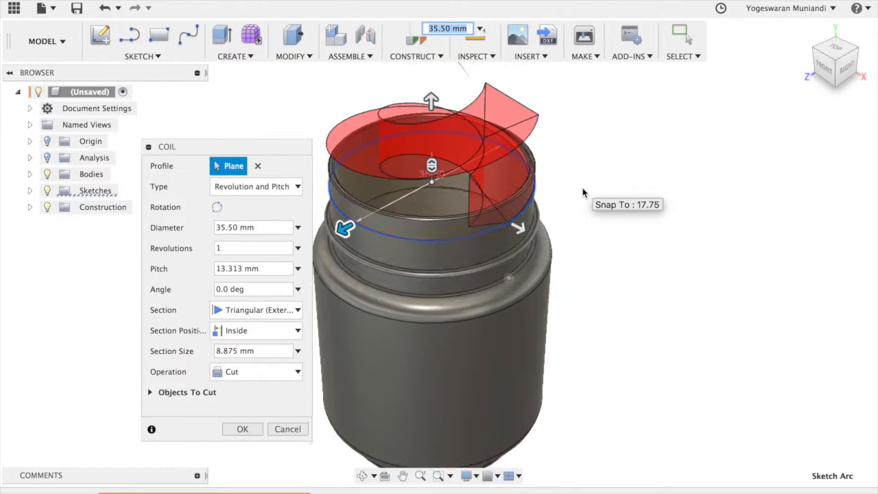
pyautogui.click(298, 186)
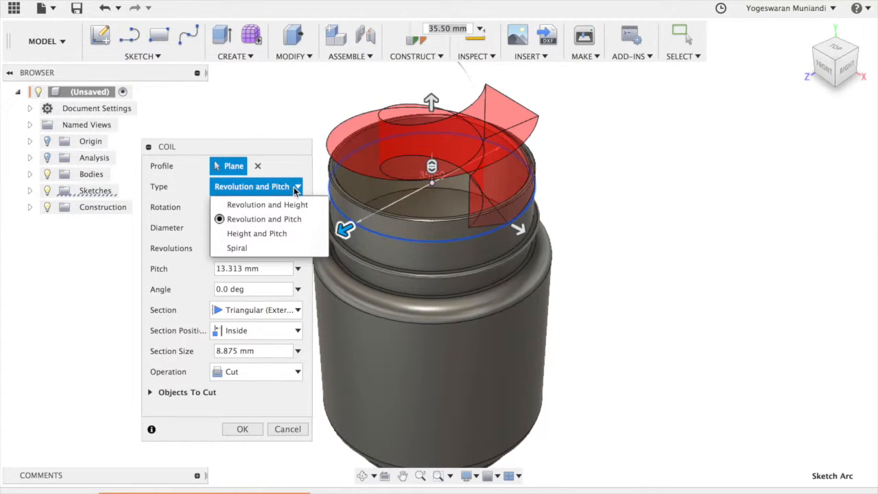
pyautogui.click(298, 220)
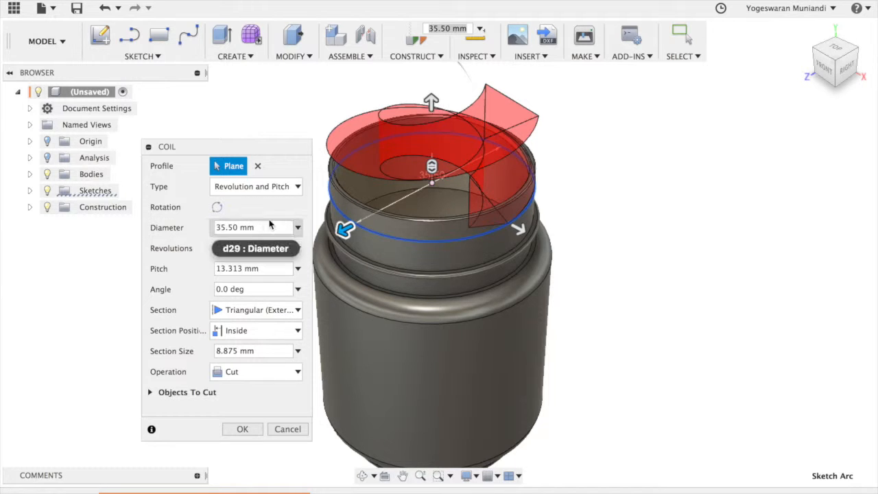
pyautogui.click(232, 251)
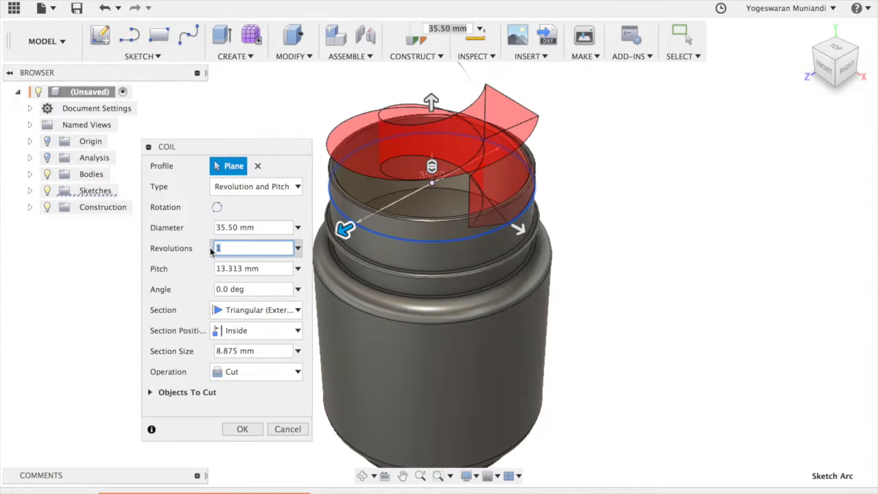
pyautogui.write('.5')
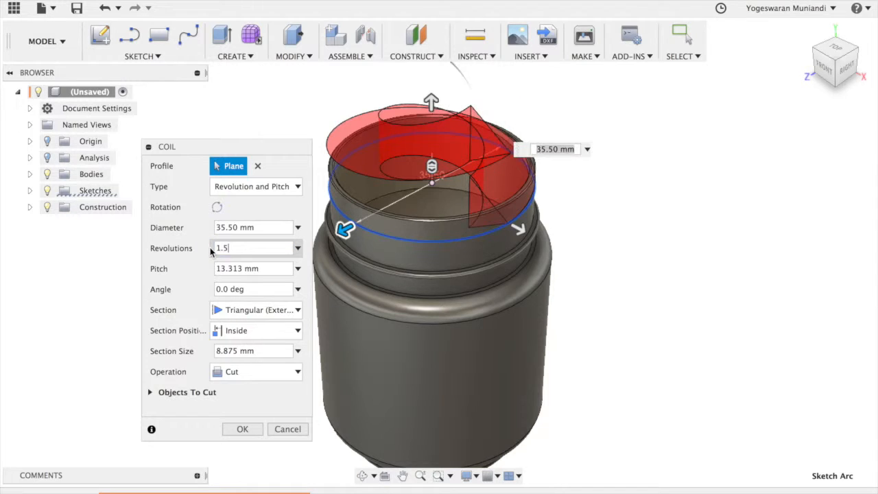
pyautogui.press('Return')
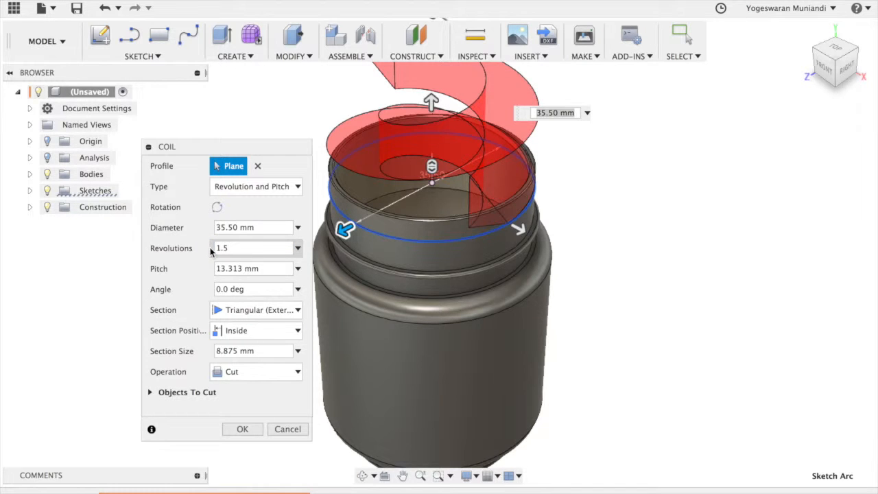
# Step: Set the coil's pitch to -4.5 mm and its section size to 1.5 mm, keeping the external triangular section
pyautogui.click(268, 268)
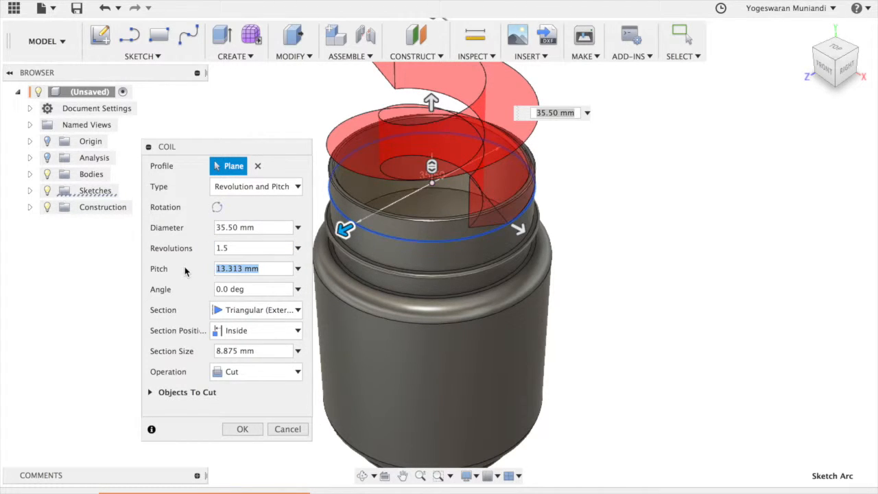
pyautogui.press('Return')
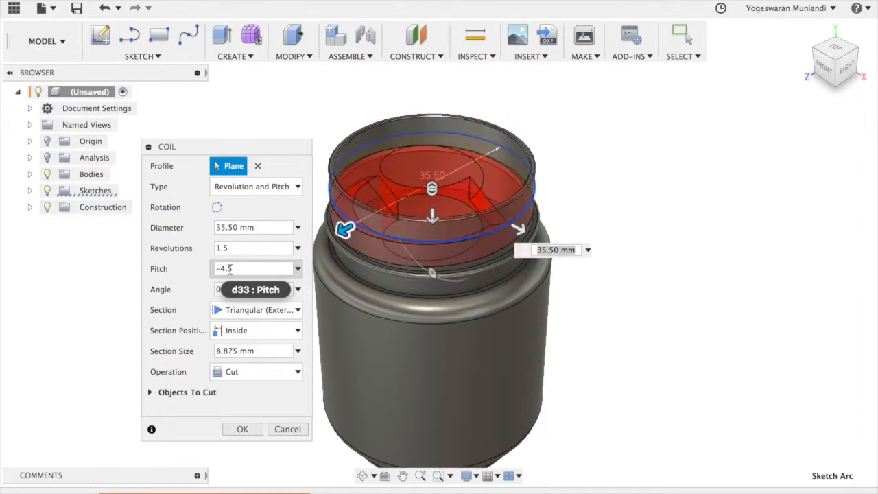
pyautogui.click(295, 310)
pyautogui.click(294, 310)
pyautogui.moveTo(265, 350); pyautogui.dragTo(210, 351)
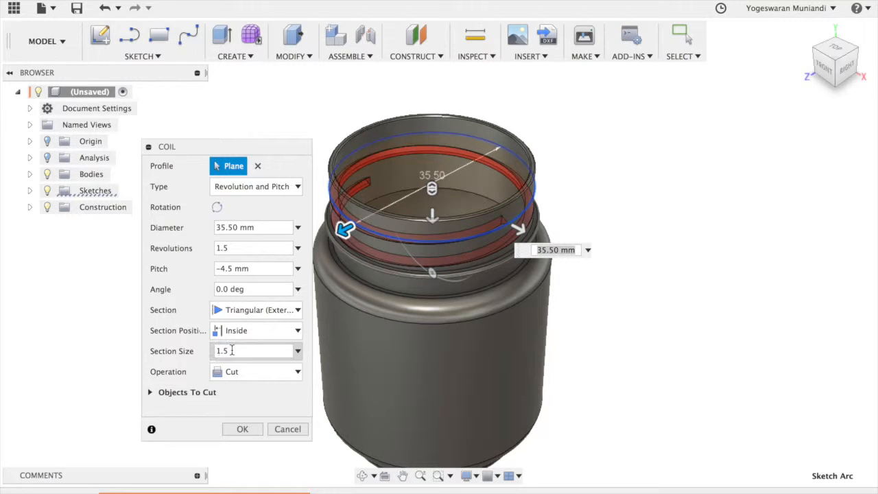
# Step: Show the section analysis and examine where the coil profile meets the neck wall
pyautogui.scroll(5, 372, 309)
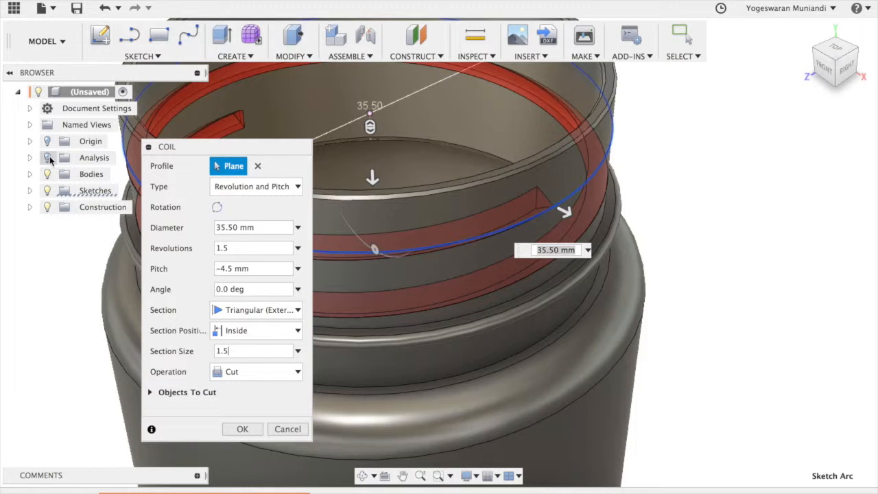
pyautogui.click(47, 157)
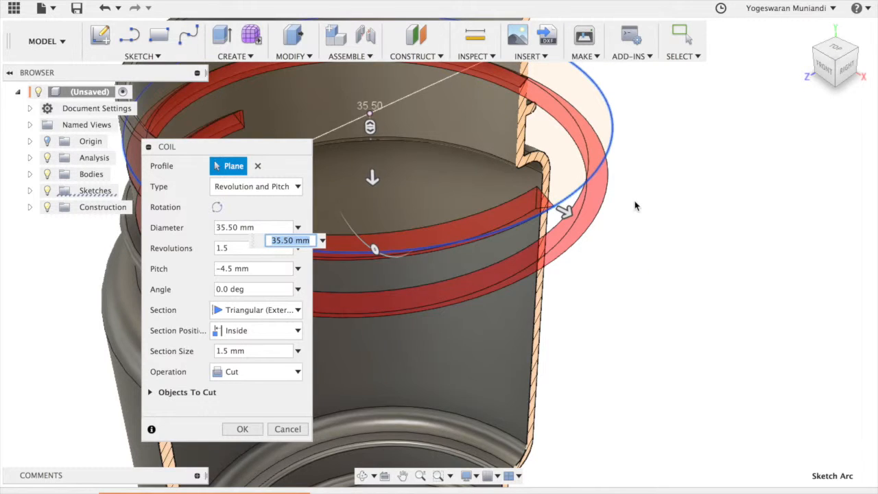
pyautogui.scroll(3, 634, 202)
pyautogui.moveTo(829, 64); pyautogui.dragTo(799, 34)
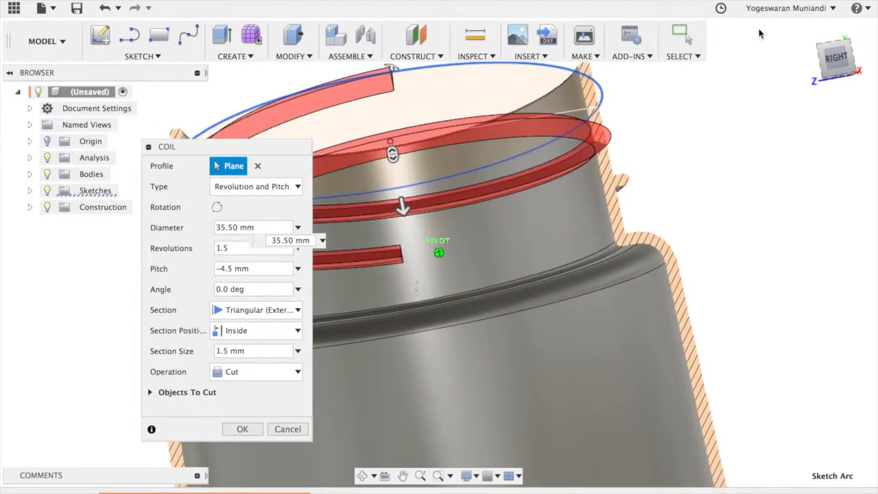
# Step: Set the coil's section position to Outside and its operation to Join
pyautogui.click(267, 332)
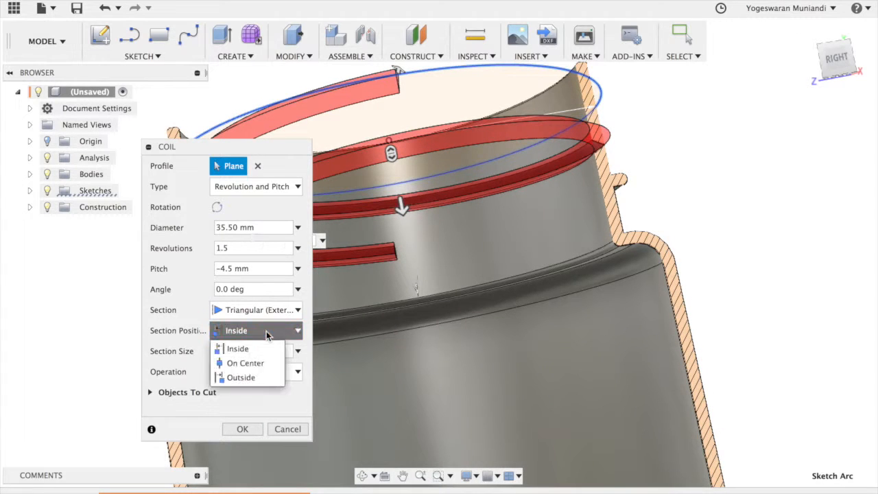
pyautogui.click(241, 377)
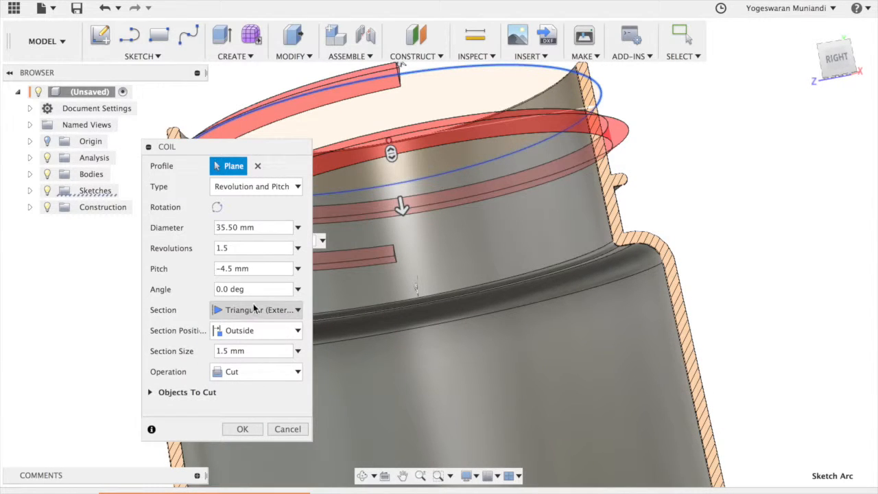
pyautogui.click(249, 373)
pyautogui.click(249, 389)
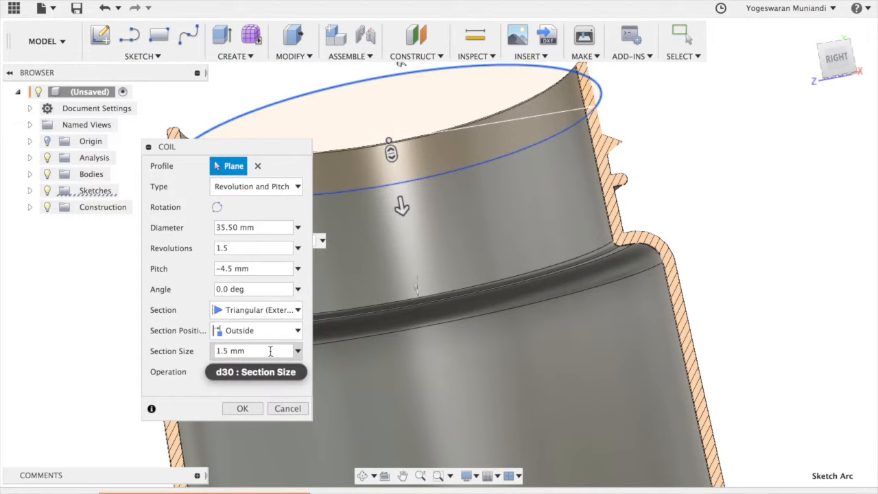
# Step: Try the Inside and On Center section positions for the coil and compare them at the cut neck wall
pyautogui.click(276, 330)
pyautogui.click(263, 347)
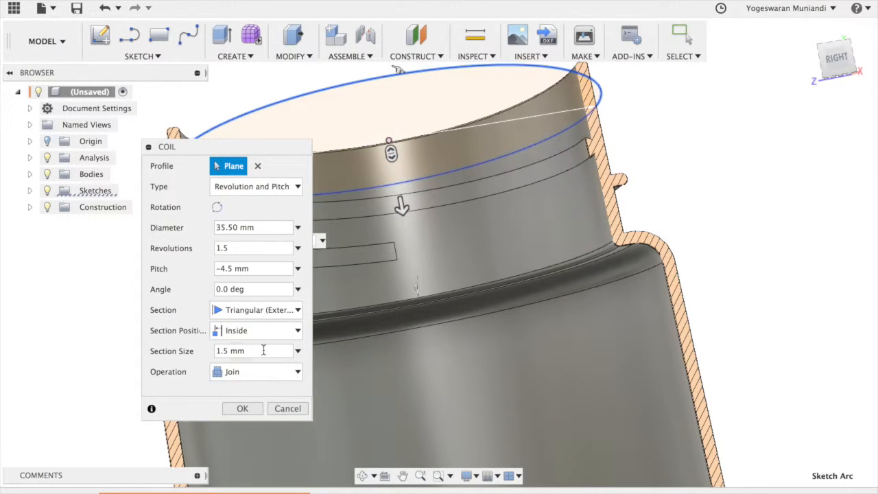
pyautogui.click(271, 331)
pyautogui.click(254, 364)
pyautogui.scroll(2, 651, 121)
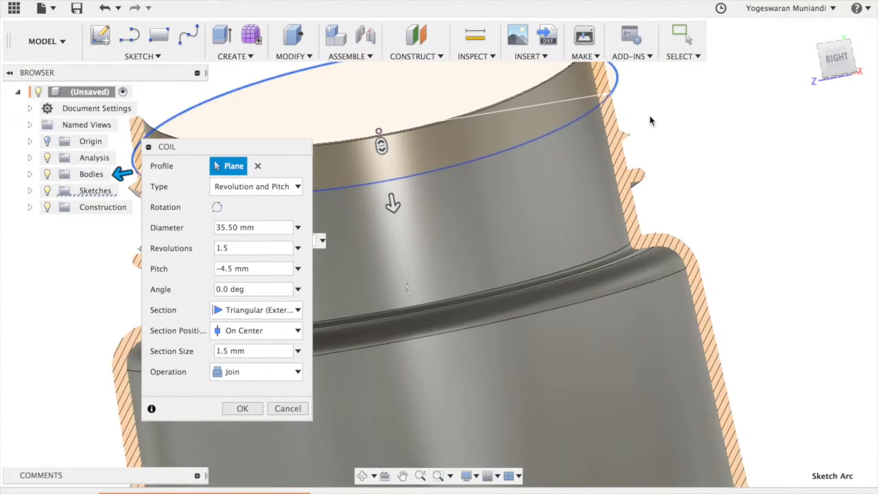
pyautogui.scroll(5, 652, 121)
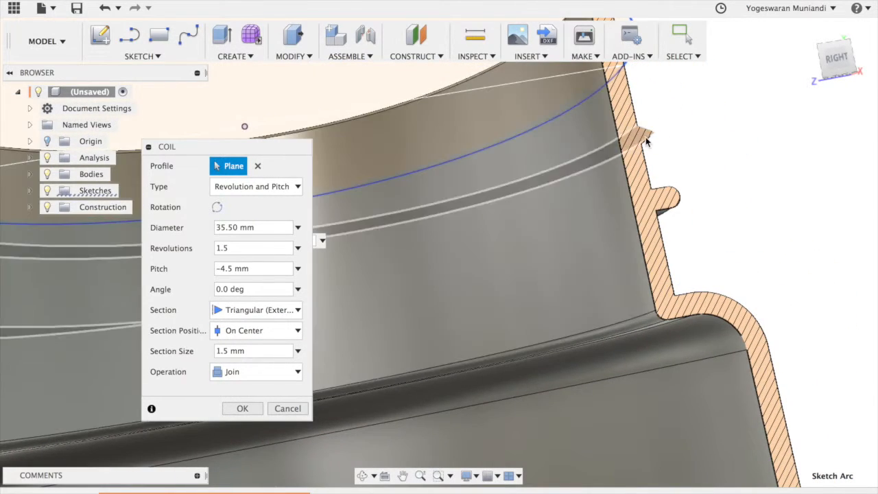
pyautogui.moveTo(852, 58); pyautogui.dragTo(831, 59)
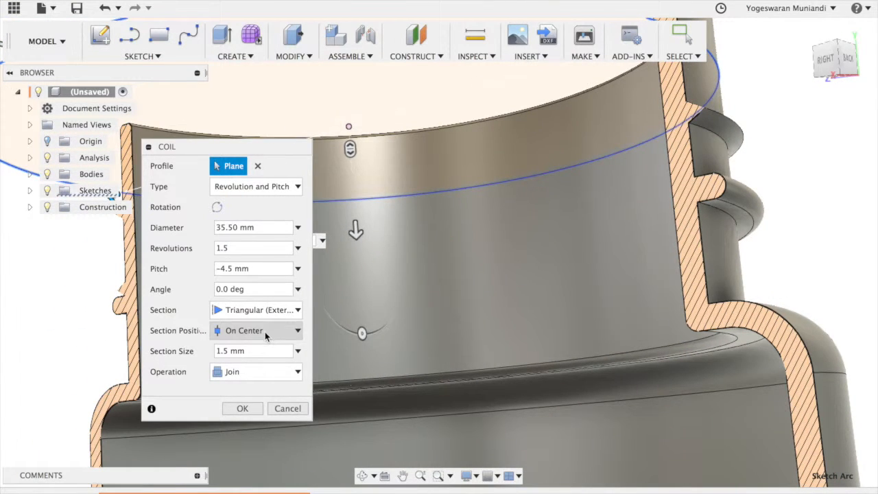
# Step: Place the coil section Outside the base circle and create the joined thread on the neck
pyautogui.click(263, 333)
pyautogui.click(257, 377)
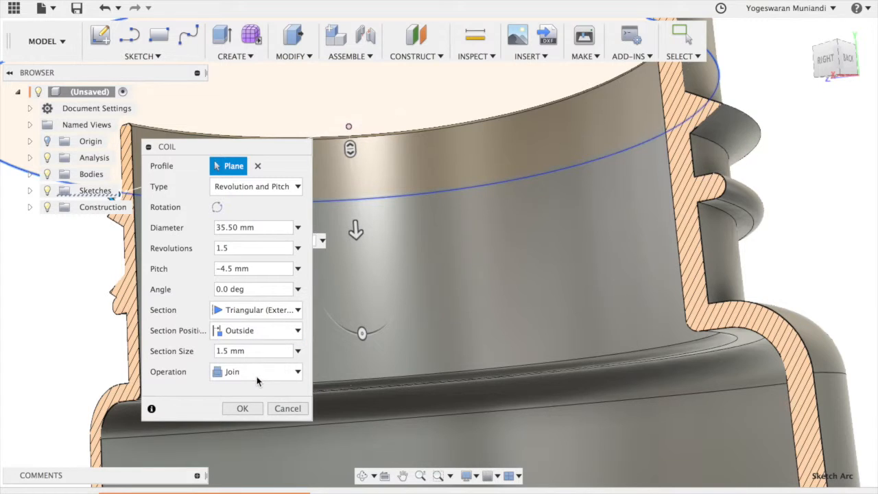
pyautogui.click(808, 32)
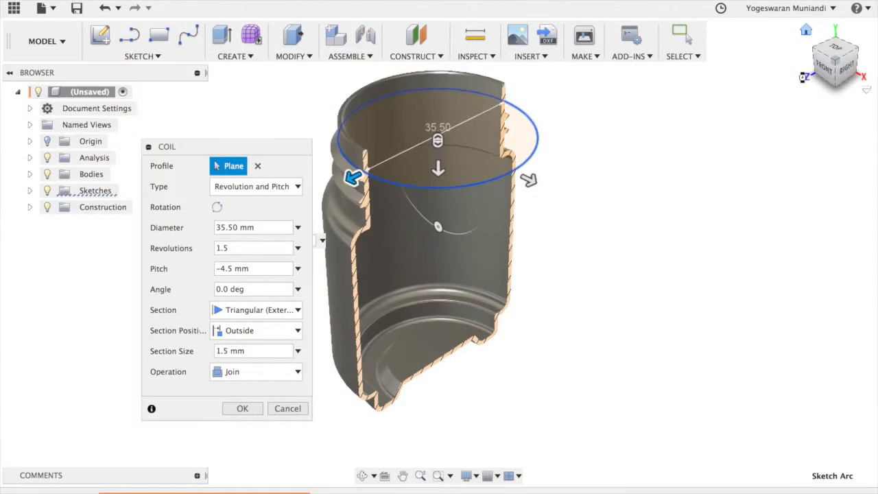
pyautogui.click(244, 408)
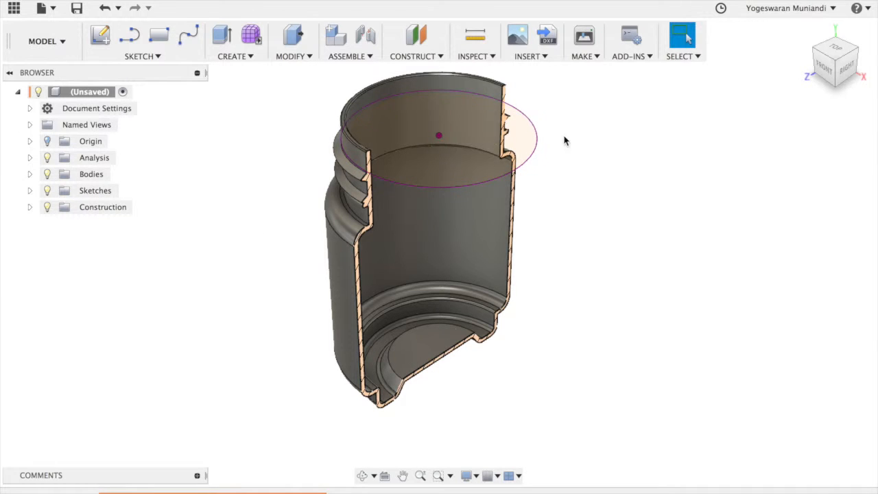
# Step: Hide Sketch6, the projected neck circle on the offset plane, leaving Plane2 hidden as well
pyautogui.click(29, 208)
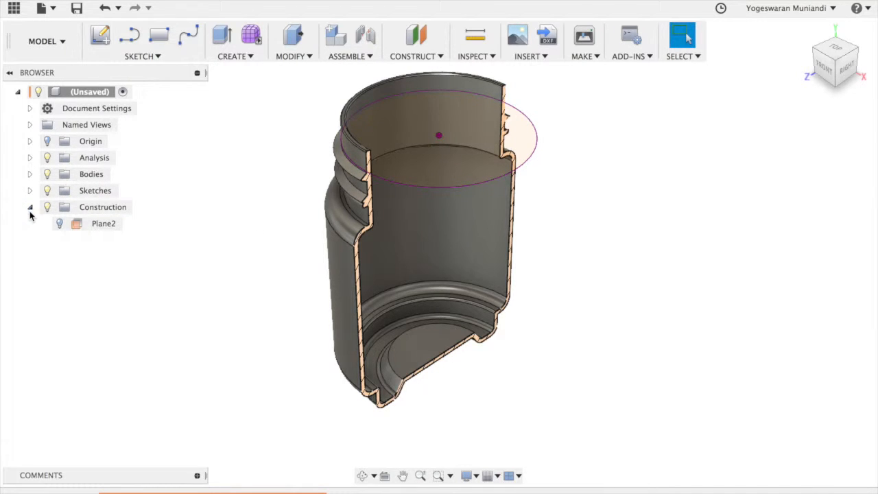
pyautogui.click(59, 229)
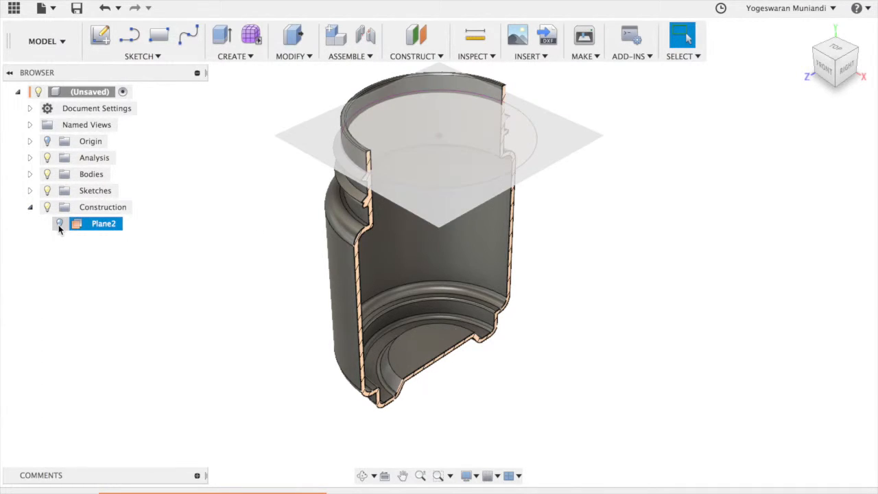
pyautogui.click(30, 190)
pyautogui.click(63, 260)
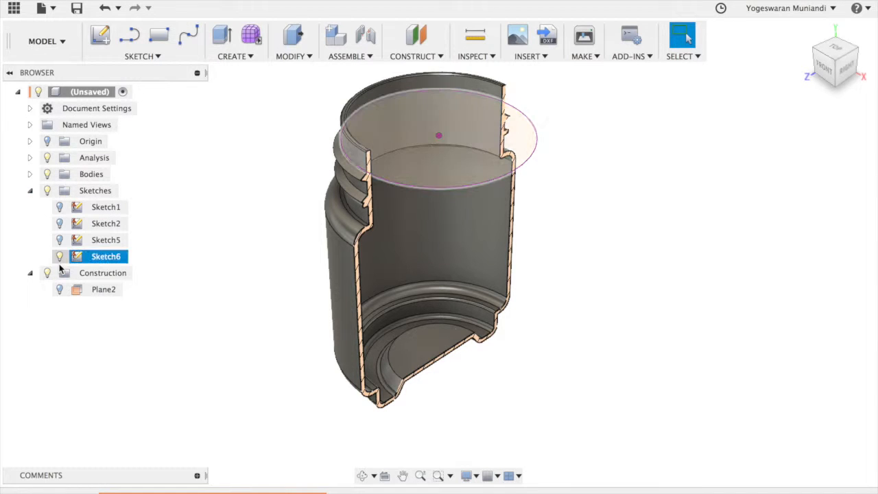
pyautogui.click(59, 257)
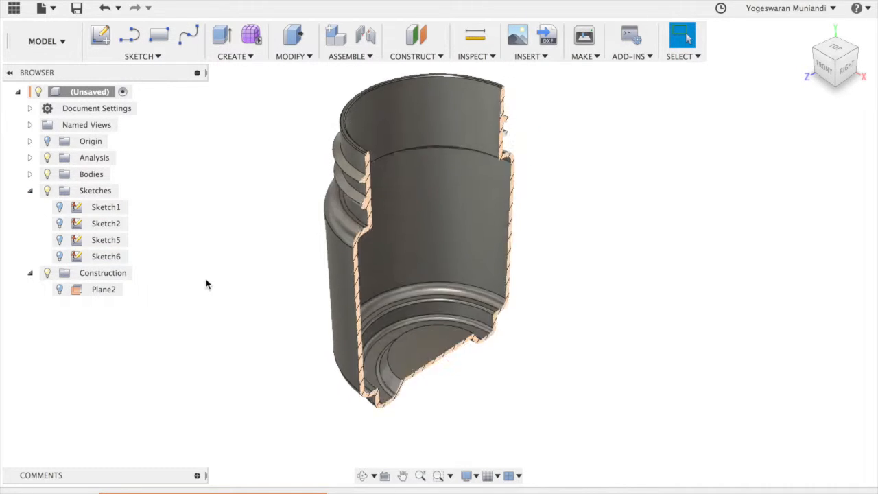
# Step: Turn off the section analysis to display the whole container
pyautogui.scroll(5, 206, 283)
pyautogui.scroll(-3, 205, 283)
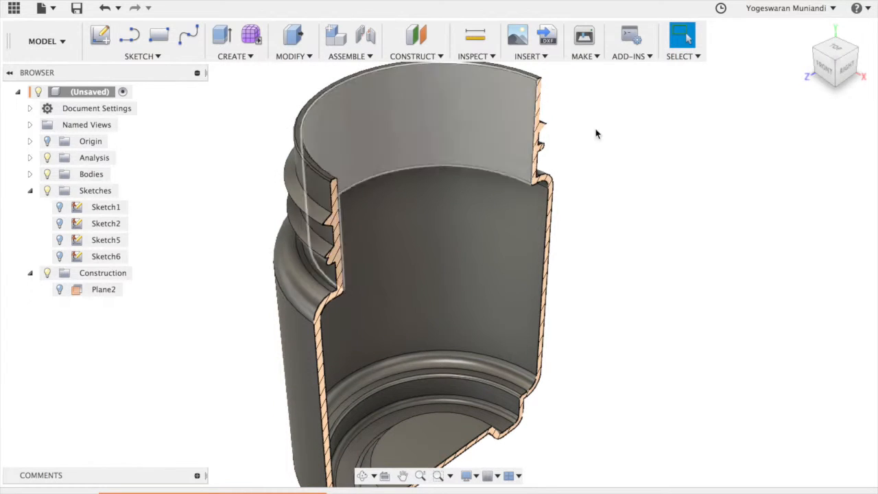
pyautogui.click(47, 157)
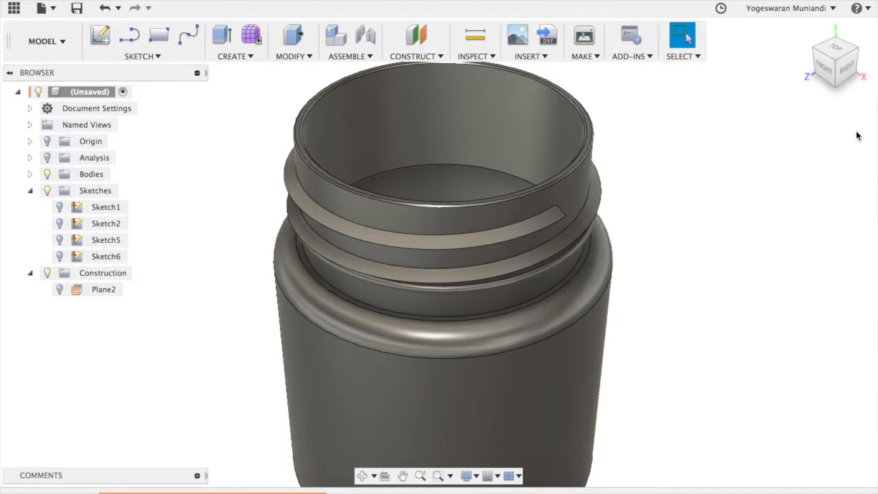
# Step: Examine the thread around the neck from several sides, including its ends and its spacing to the rounded ring
pyautogui.moveTo(851, 77)
pyautogui.mouseDown()
pyautogui.moveTo(439, 110)
pyautogui.moveTo(19, 124)
pyautogui.mouseUp()
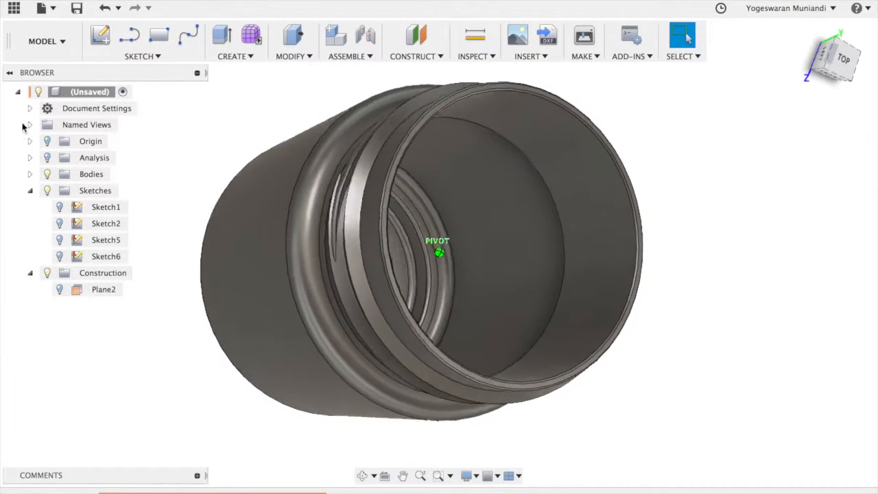
pyautogui.moveTo(9, 168); pyautogui.dragTo(8, 179)
pyautogui.moveTo(838, 77)
pyautogui.mouseDown()
pyautogui.moveTo(694, 0)
pyautogui.moveTo(713, 12)
pyautogui.moveTo(800, 2)
pyautogui.mouseUp()
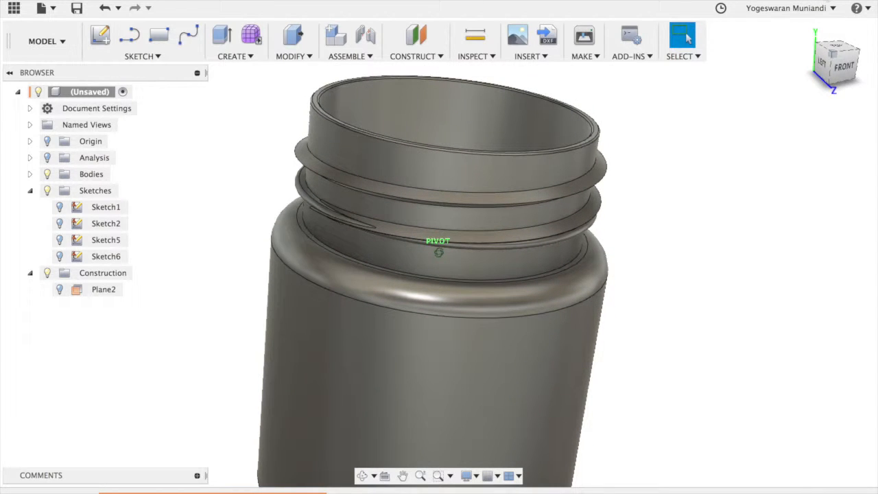
pyautogui.click(806, 32)
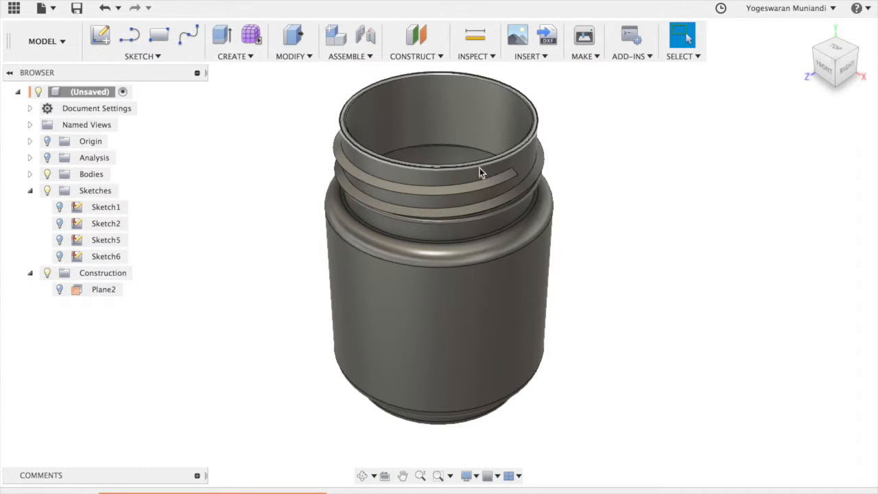
pyautogui.moveTo(763, 110)
pyautogui.keyDown('shift'); pyautogui.mouseDown(button='middle')
pyautogui.moveTo(694, 55)
pyautogui.moveTo(862, 59)
pyautogui.moveTo(870, 73)
pyautogui.moveTo(683, 126)
pyautogui.mouseUp(button='middle'); pyautogui.keyUp('shift')
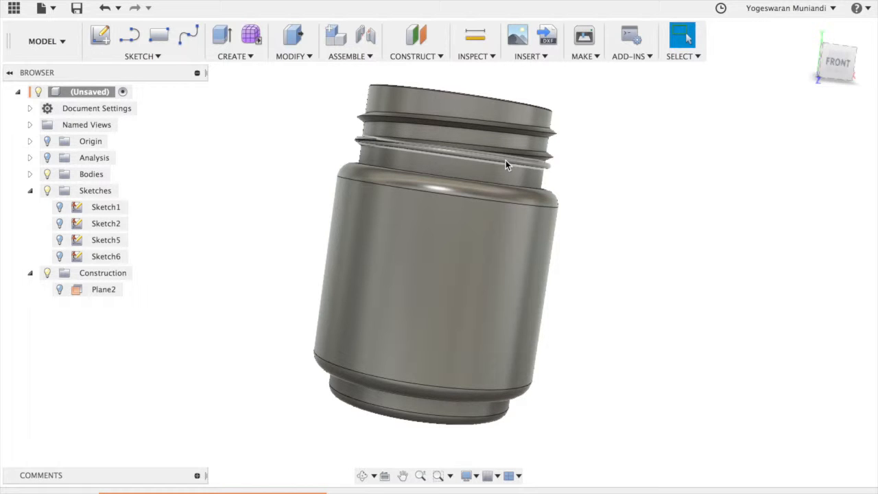
pyautogui.scroll(5, 415, 140)
pyautogui.scroll(-4, 410, 165)
pyautogui.scroll(6, 366, 163)
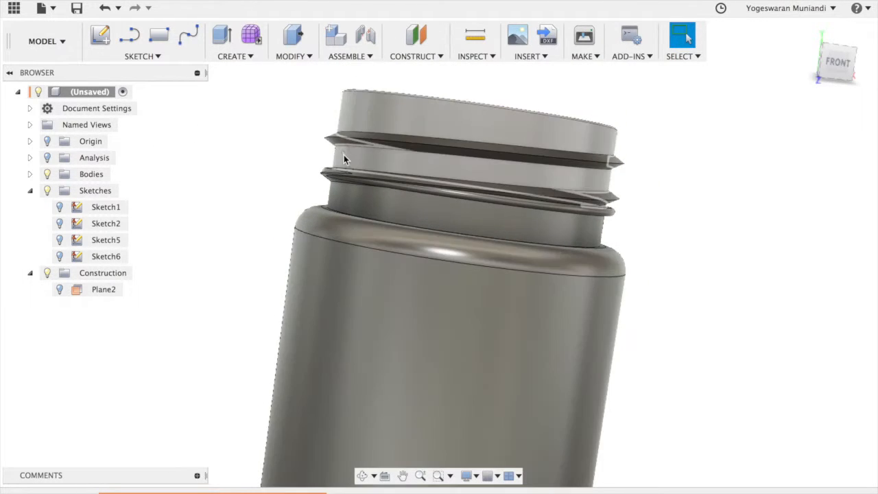
pyautogui.scroll(-4, 275, 101)
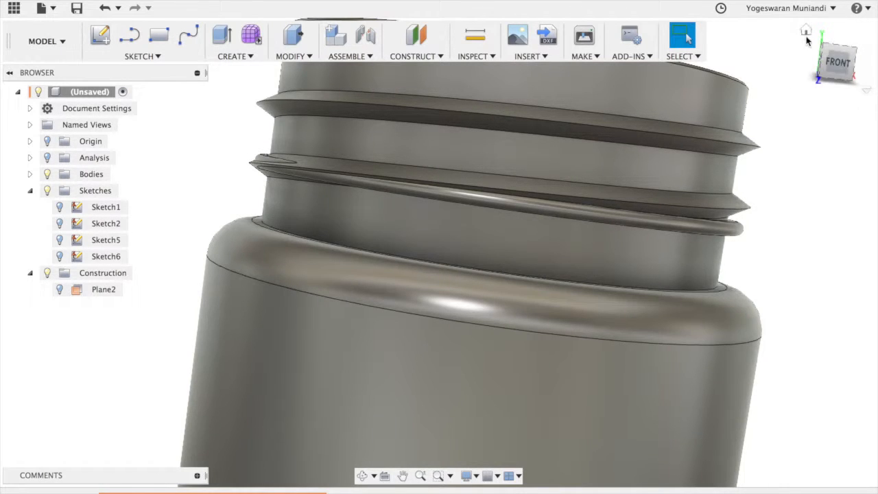
pyautogui.click(807, 35)
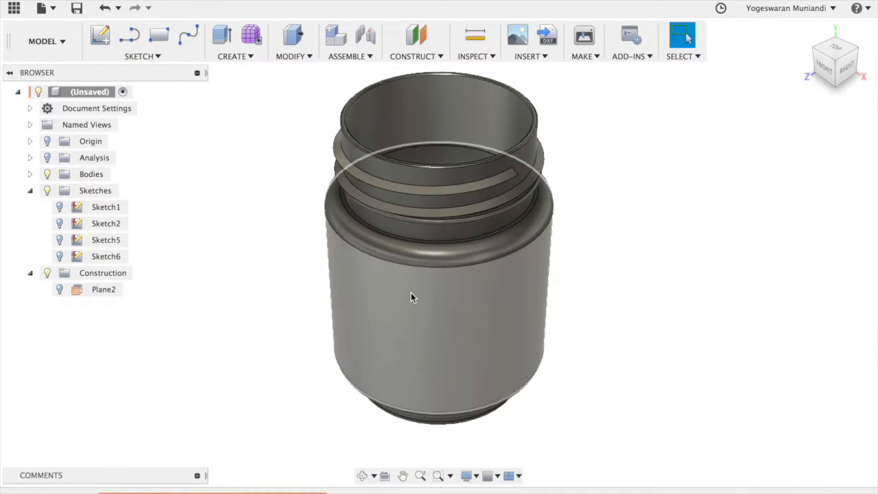
# Step: Reopen the coil feature for editing and enter 1.5 revolutions again
pyautogui.rightClick(322, 490)
pyautogui.click(372, 382)
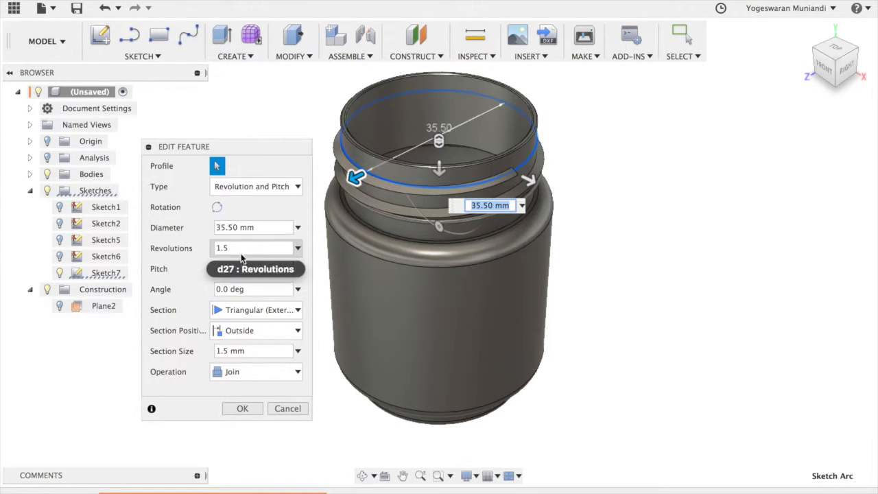
pyautogui.click(227, 247)
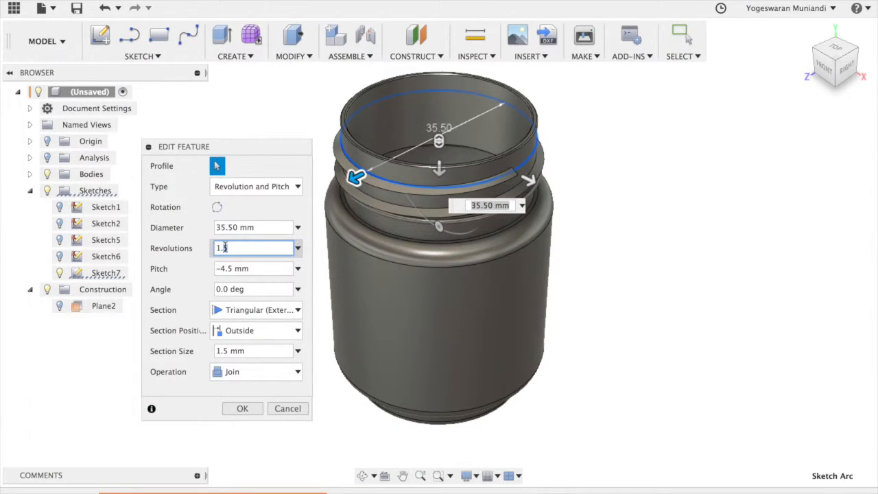
pyautogui.press('BackSpace')
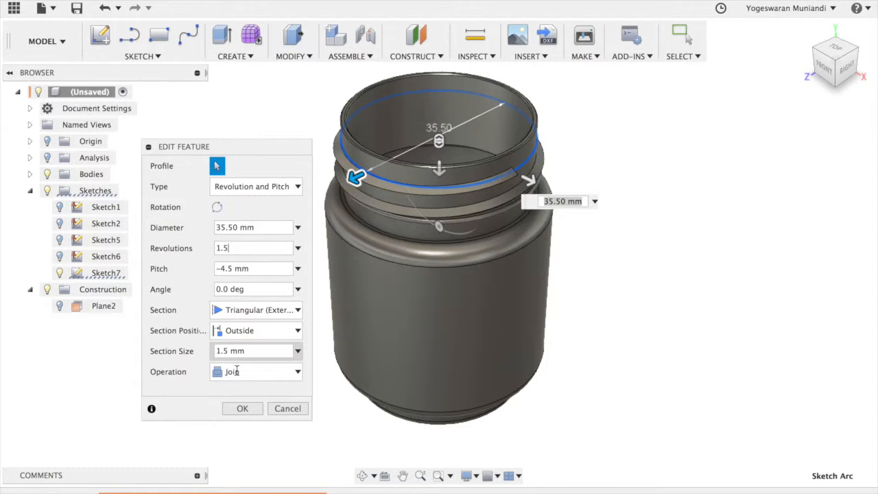
pyautogui.click(243, 409)
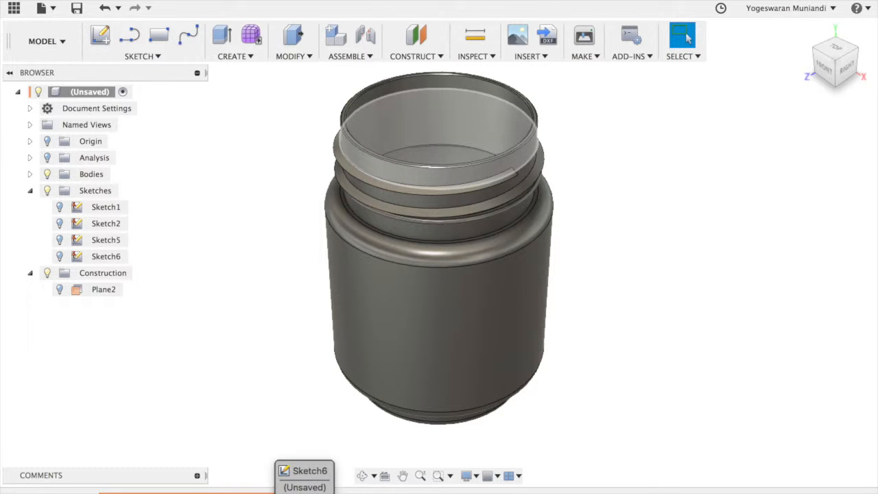
# Step: Open Sketch5, the rounded ring profile, for editing and set its vertical distance below the neck rim to 15 mm
pyautogui.click(256, 493)
pyautogui.rightClick(256, 493)
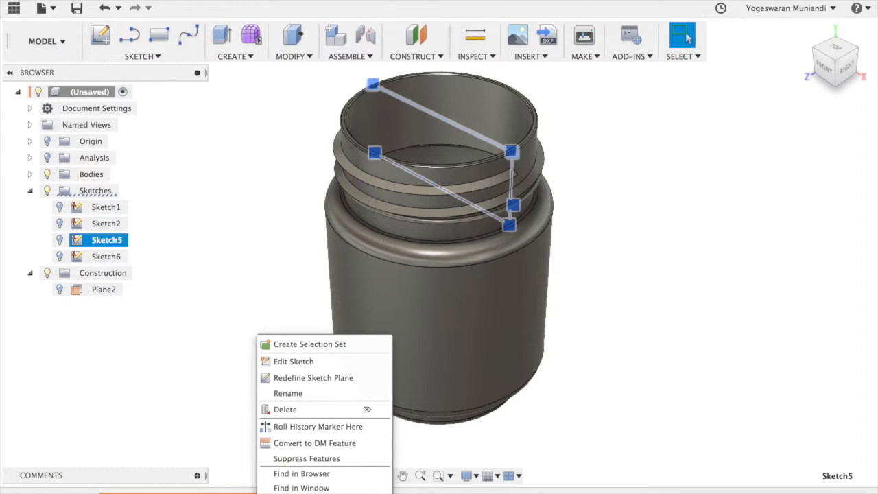
pyautogui.click(292, 362)
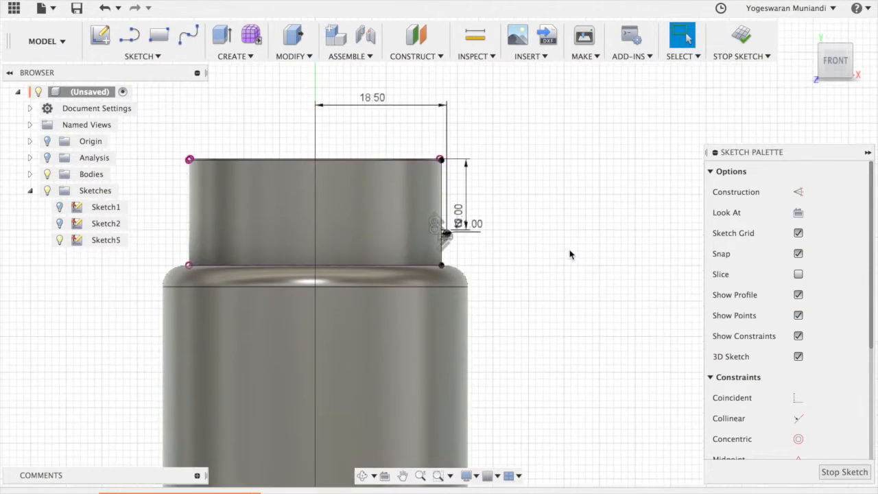
pyautogui.scroll(5, 569, 253)
pyautogui.click(431, 202)
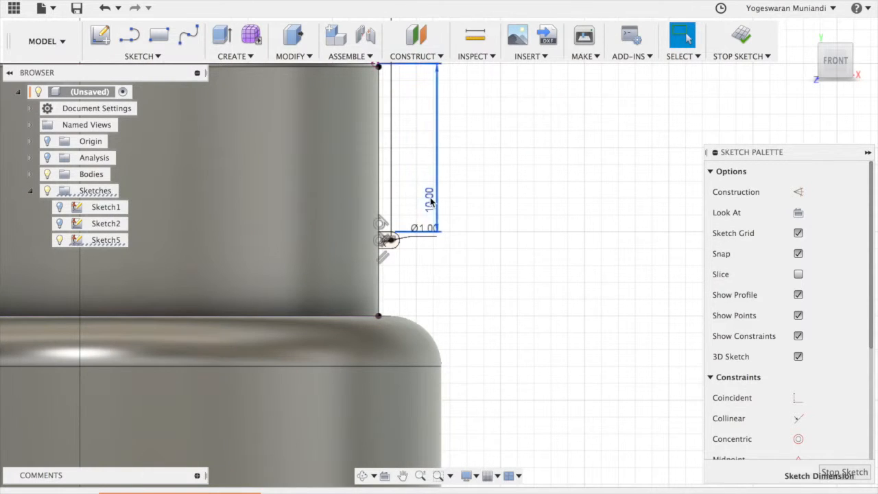
pyautogui.doubleClick(431, 201)
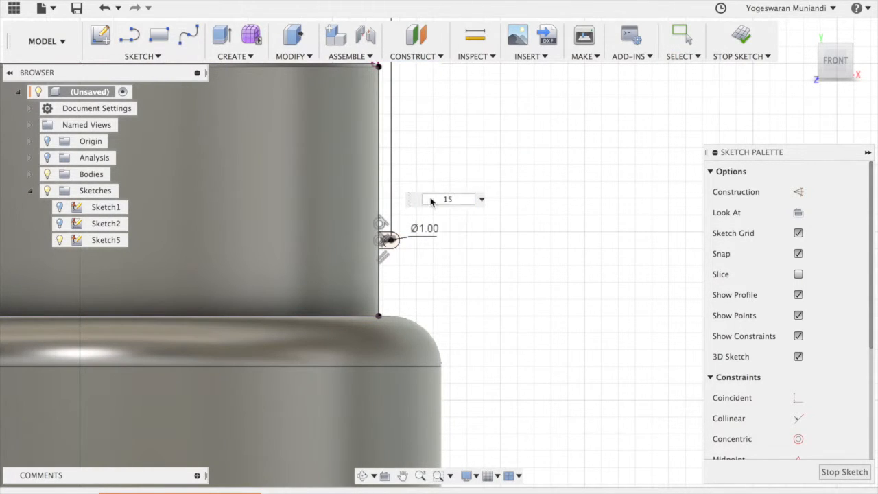
pyautogui.write('15')
pyautogui.press('Return')
# Step: Set the ring profile's vertical distance below the neck rim to 12 mm and finish the sketch
pyautogui.doubleClick(433, 264)
pyautogui.write('1')
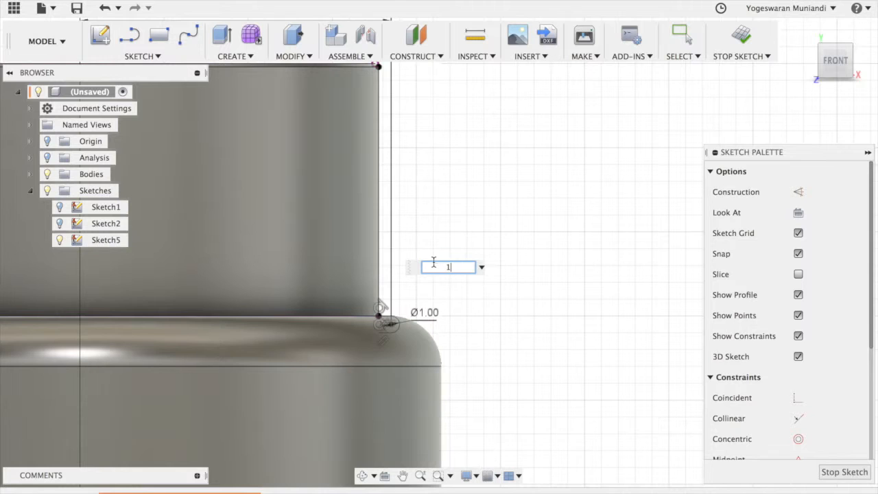
pyautogui.write('2')
pyautogui.press('Return')
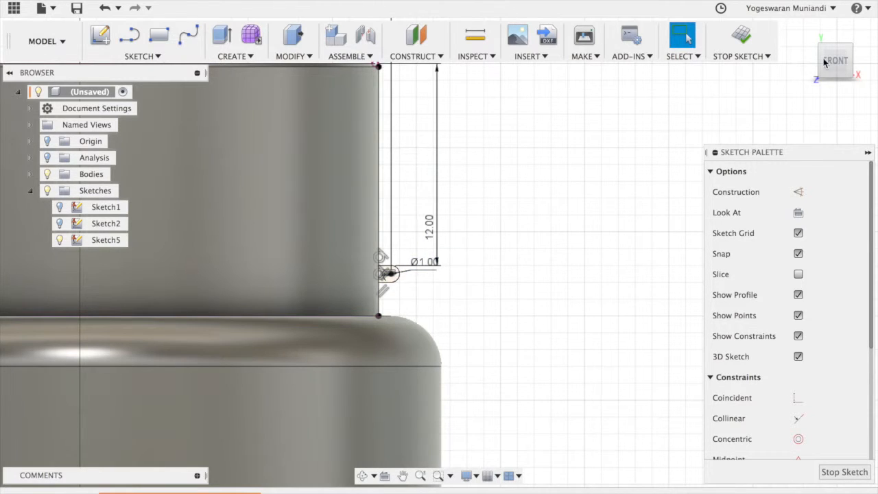
pyautogui.click(743, 36)
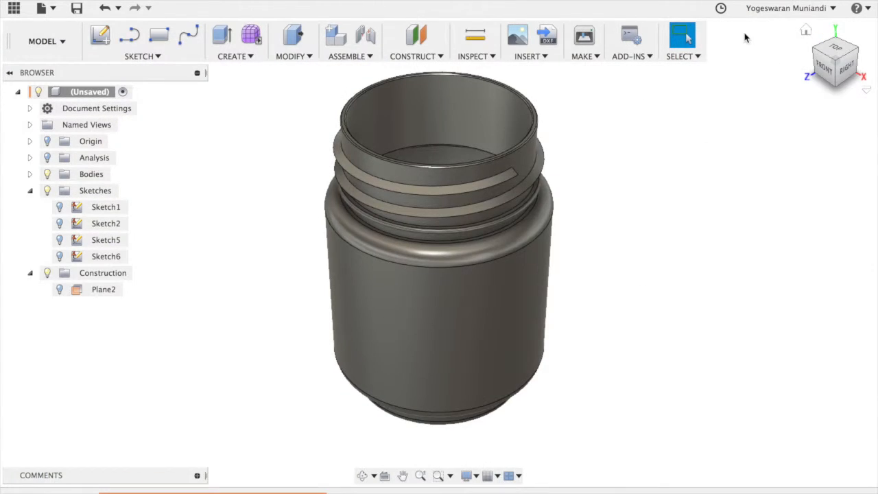
# Step: Turn on the section analysis and examine the cut thread, rounded ring and wall profile of the container
pyautogui.moveTo(841, 67)
pyautogui.mouseDown()
pyautogui.moveTo(765, 26)
pyautogui.moveTo(702, 55)
pyautogui.moveTo(665, 55)
pyautogui.moveTo(815, 45)
pyautogui.moveTo(31, 54)
pyautogui.moveTo(79, 69)
pyautogui.moveTo(64, 54)
pyautogui.moveTo(5, 39)
pyautogui.moveTo(796, 31)
pyautogui.moveTo(761, 30)
pyautogui.mouseUp()
pyautogui.click(814, 37)
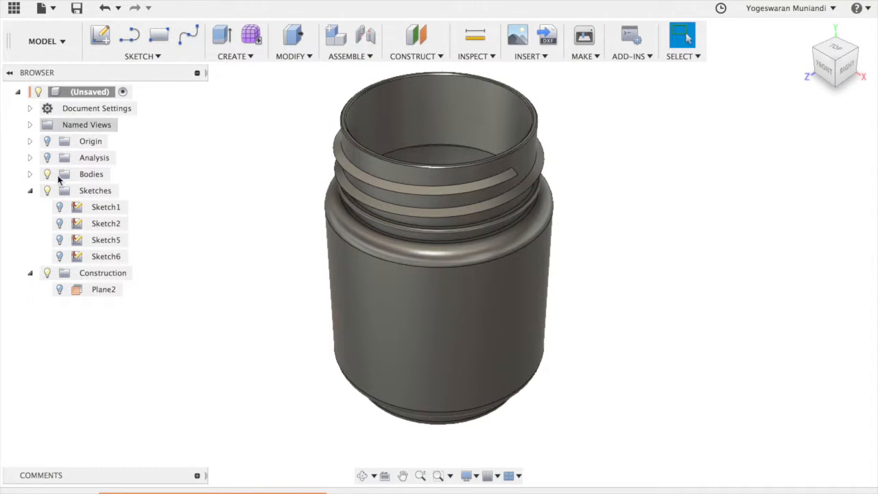
pyautogui.click(47, 158)
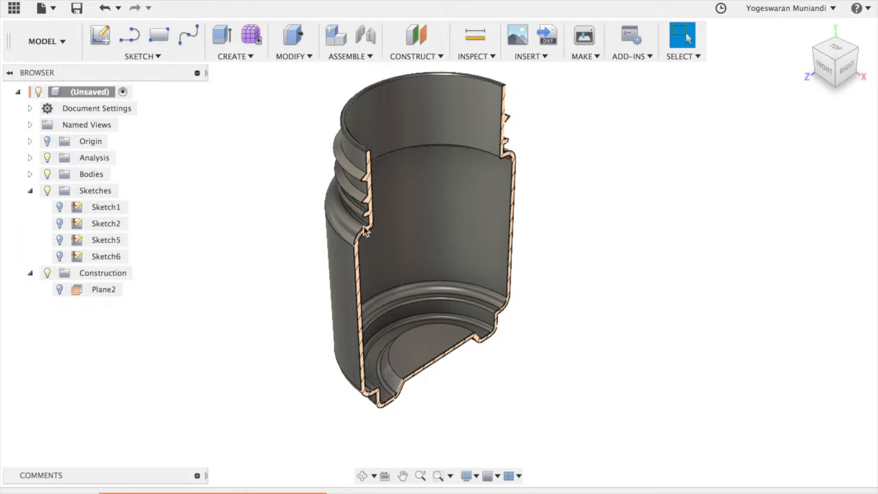
pyautogui.scroll(5, 461, 244)
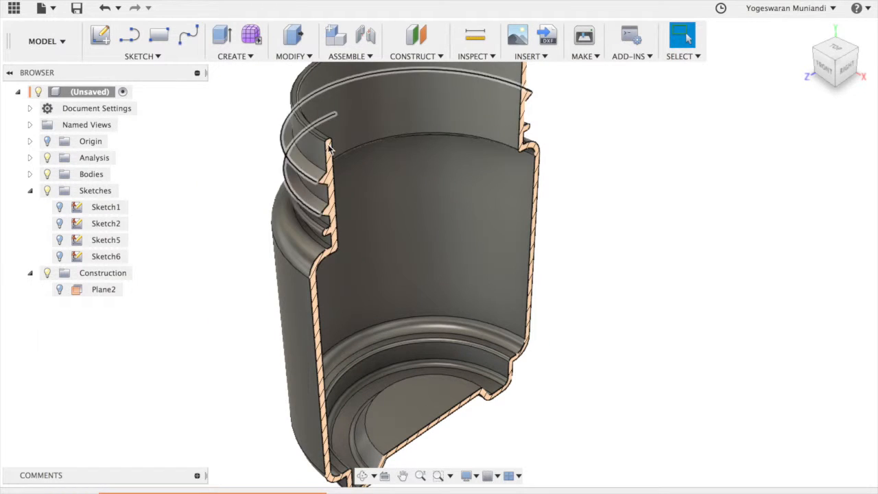
pyautogui.moveTo(836, 80)
pyautogui.mouseDown()
pyautogui.moveTo(745, 59)
pyautogui.moveTo(631, 74)
pyautogui.mouseUp()
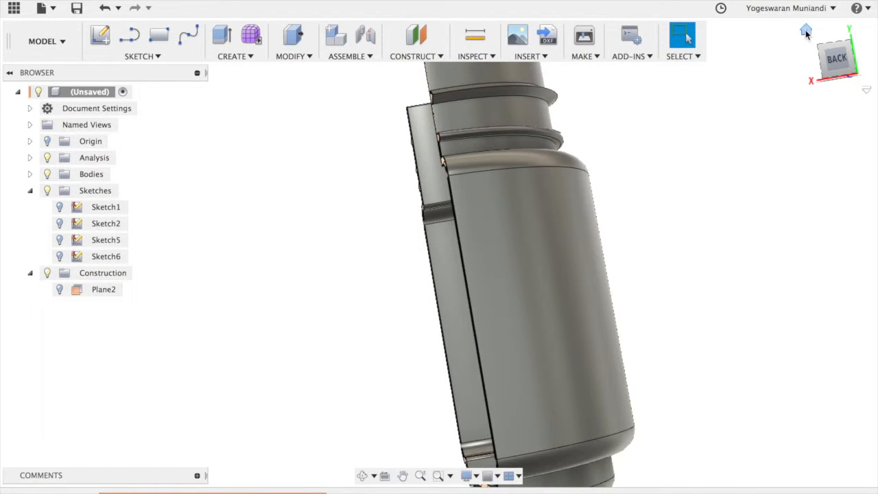
pyautogui.click(807, 32)
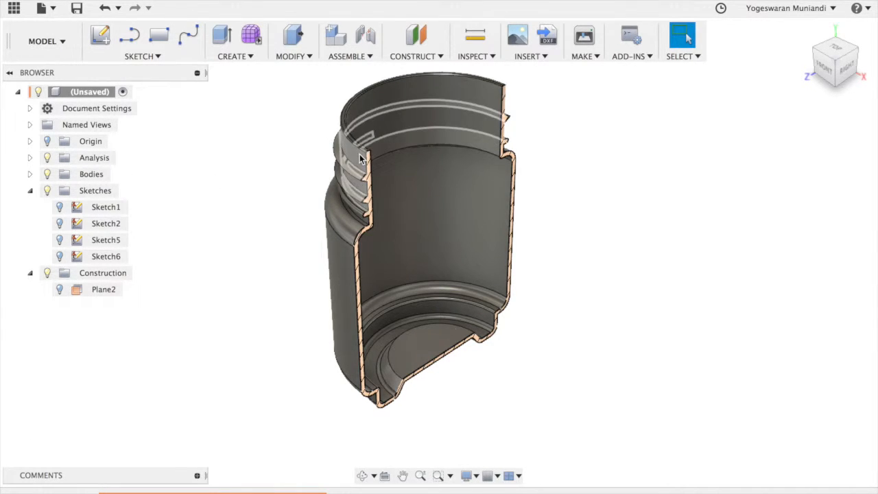
pyautogui.scroll(2, 362, 159)
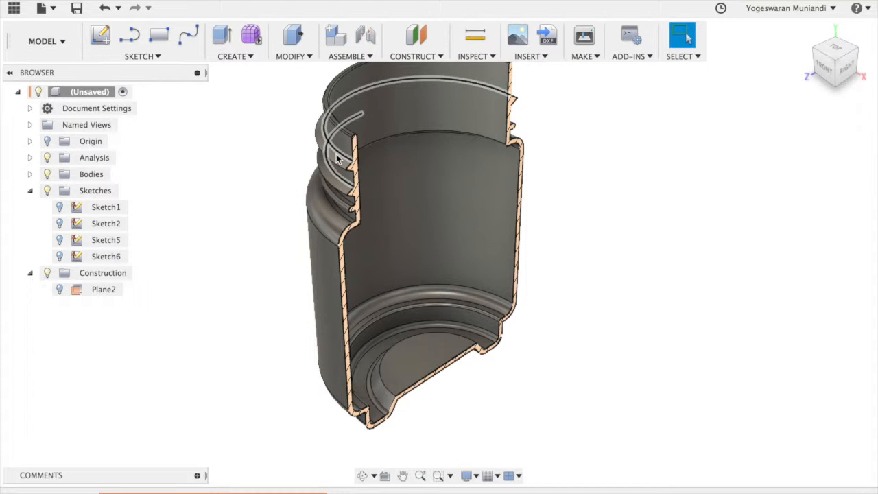
# Step: Turn off the section analysis and view the whole container from the side and in the home view
pyautogui.click(48, 158)
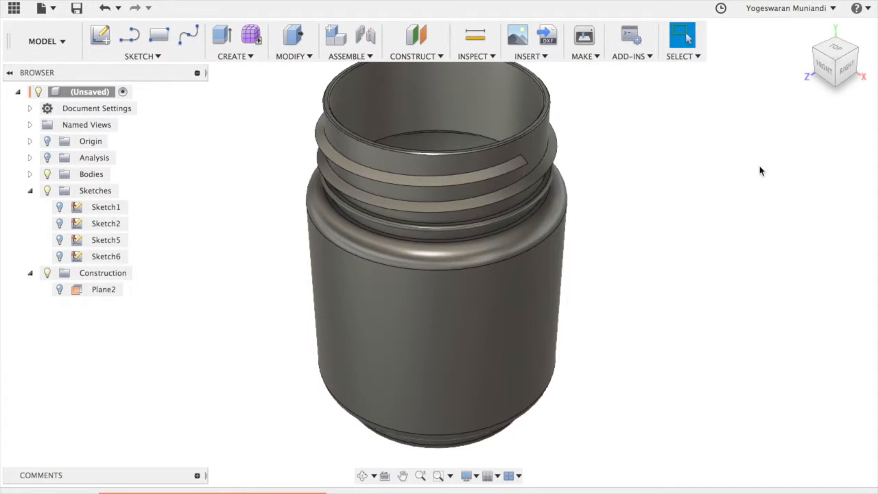
pyautogui.moveTo(849, 71)
pyautogui.mouseDown()
pyautogui.moveTo(774, 62)
pyautogui.moveTo(783, 65)
pyautogui.mouseUp()
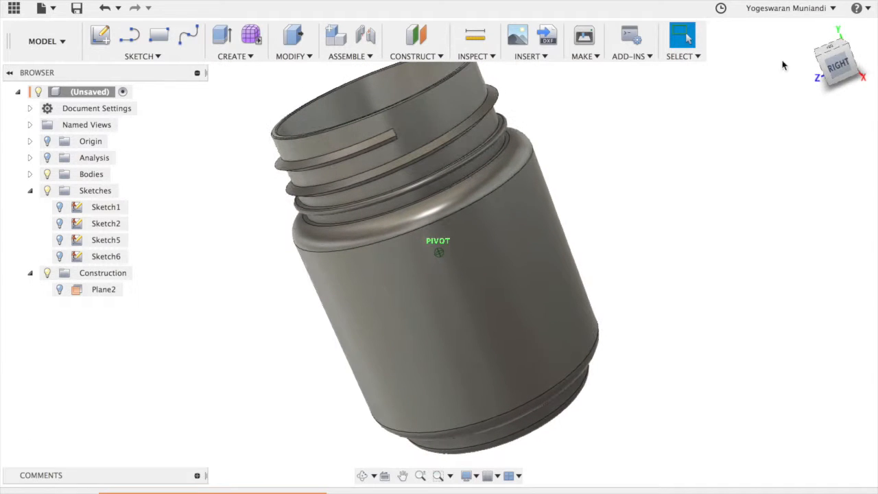
pyautogui.click(807, 34)
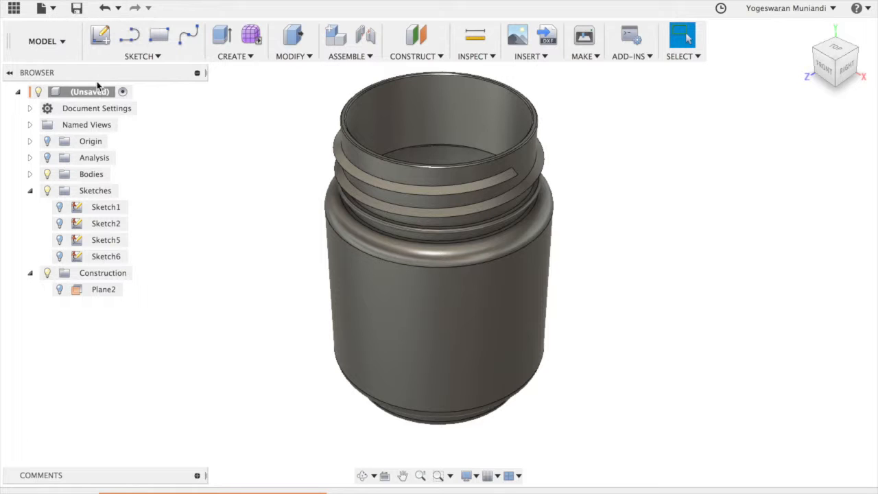
# Step: Open the physical material library for the whole container design and expand the Plastic category
pyautogui.rightClick(103, 98)
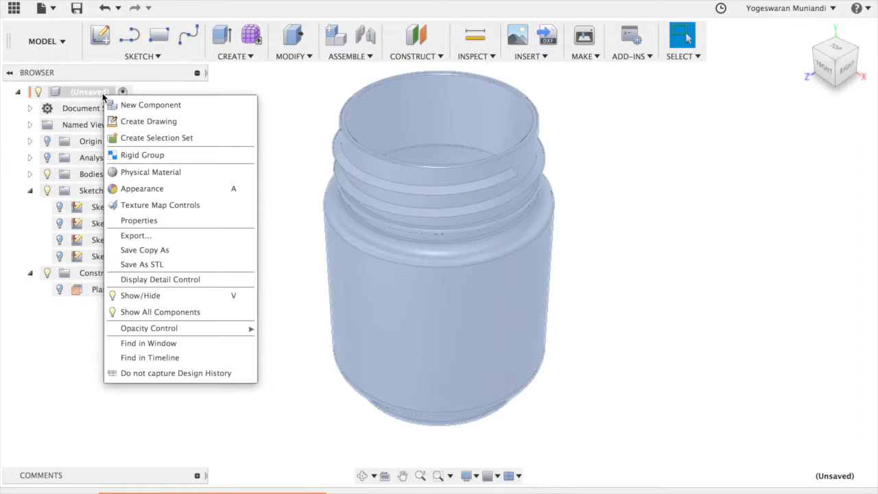
pyautogui.click(190, 171)
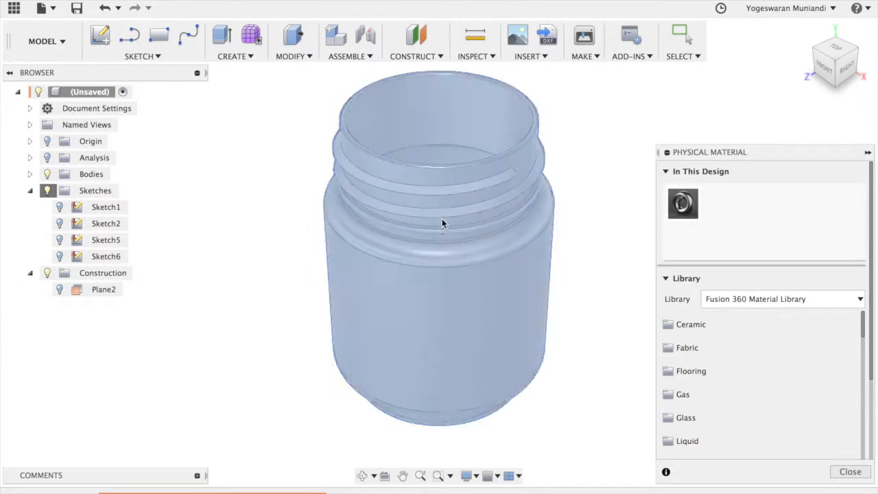
pyautogui.scroll(-3, 817, 402)
pyautogui.click(785, 415)
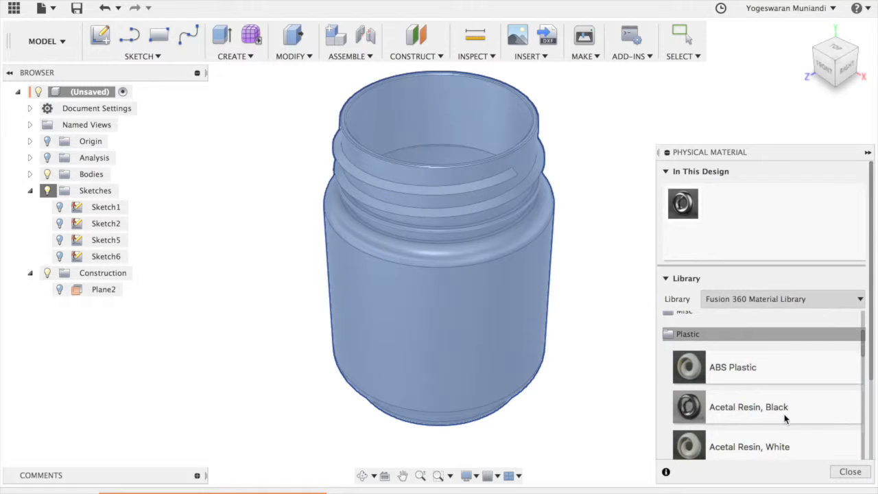
# Step: Look through the plastics in the Fusion 360 Material Library and apply PC/ABS Plastic to the container
pyautogui.scroll(-4, 770, 399)
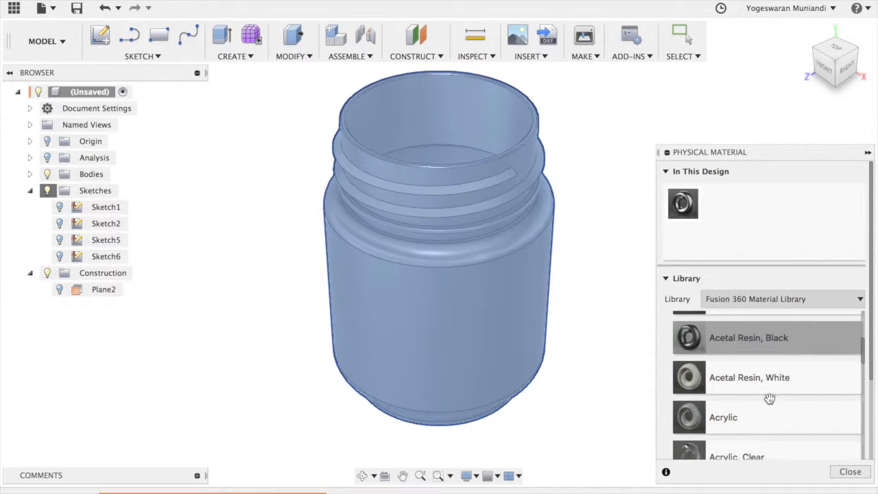
pyautogui.scroll(-5, 769, 399)
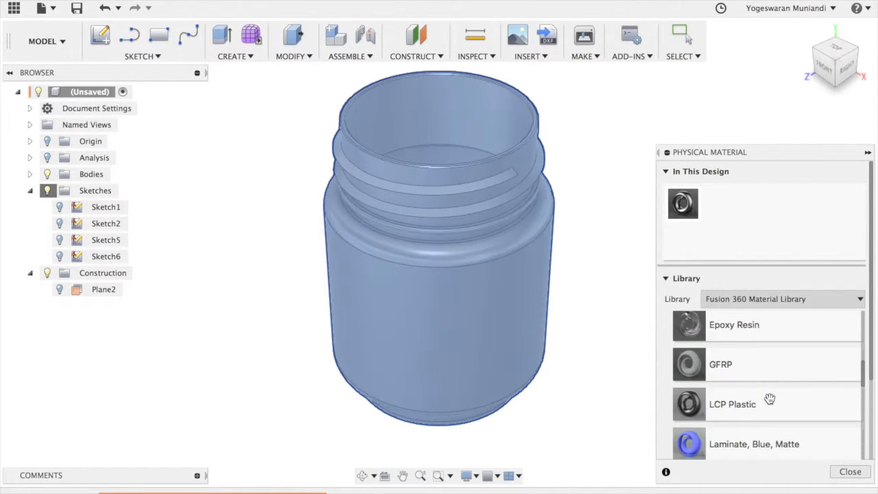
pyautogui.scroll(-5, 769, 399)
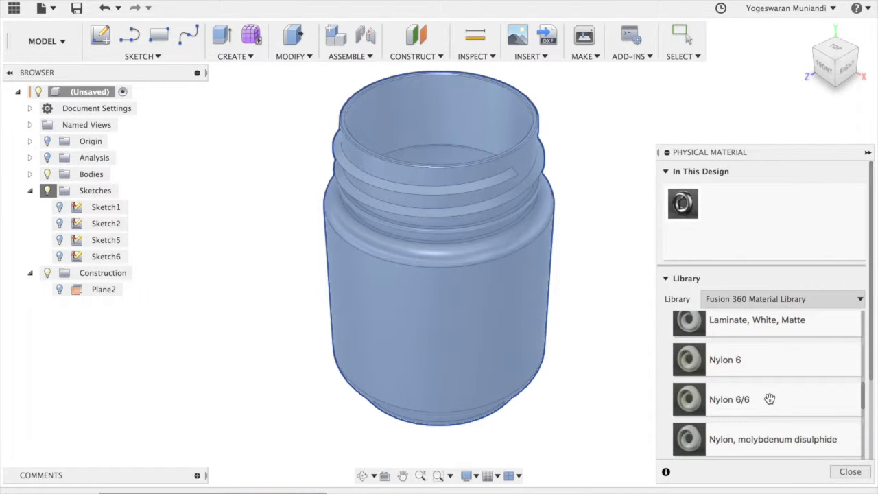
pyautogui.scroll(-3, 769, 399)
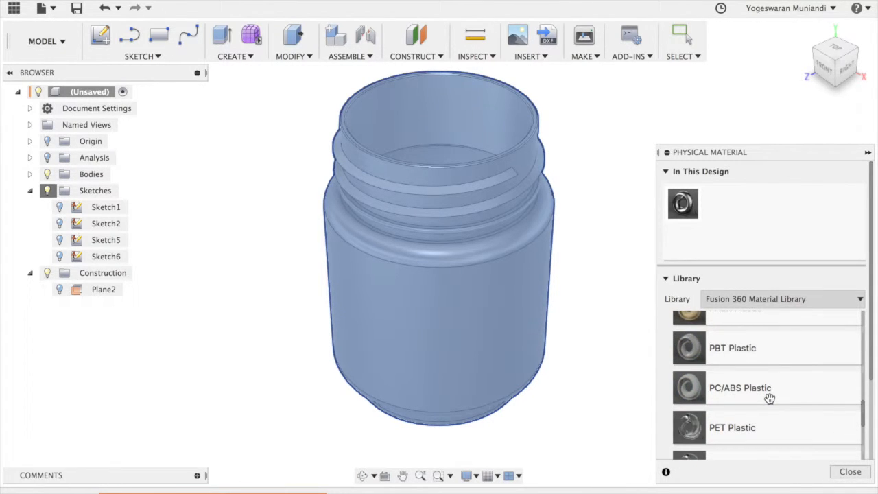
pyautogui.scroll(-3, 769, 398)
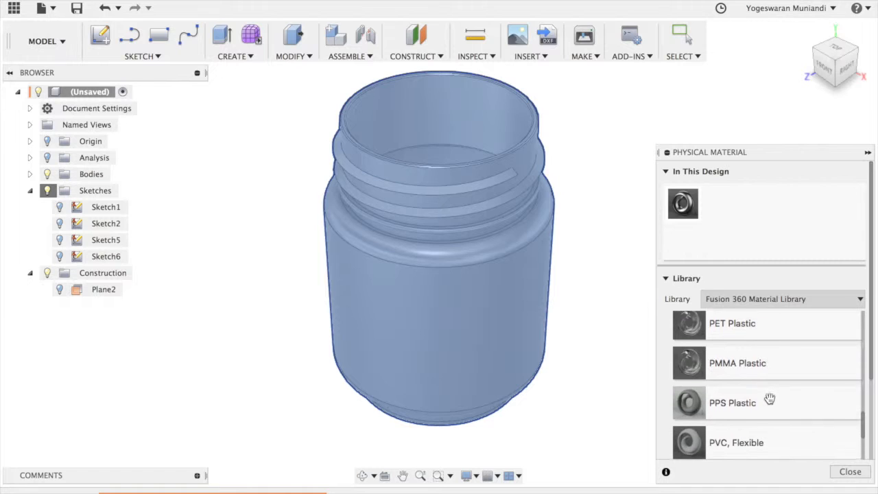
pyautogui.scroll(-6, 769, 399)
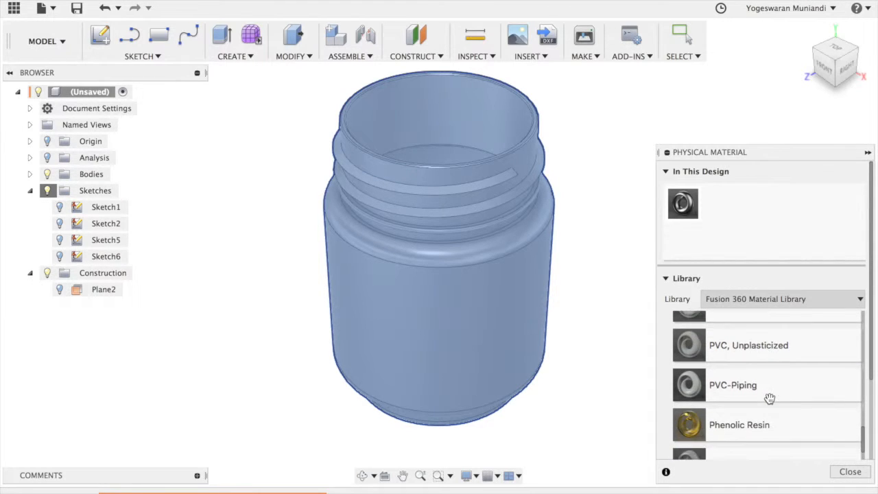
pyautogui.scroll(-5, 770, 399)
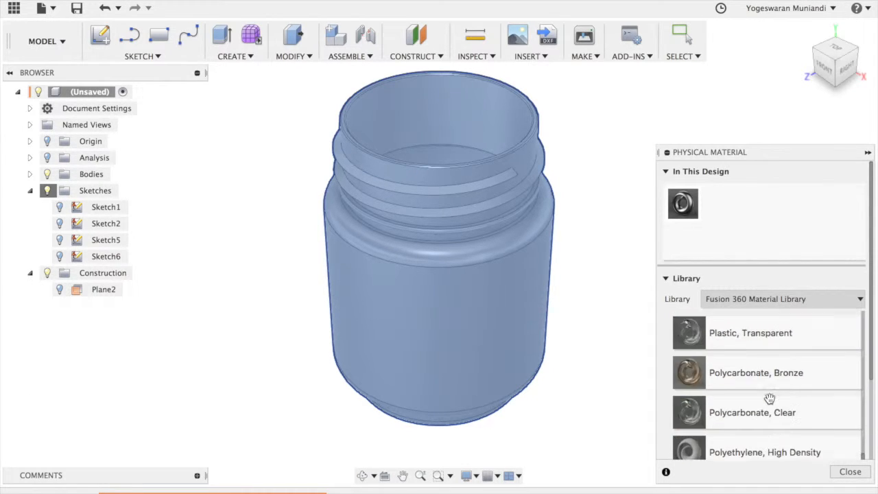
pyautogui.scroll(-5, 769, 398)
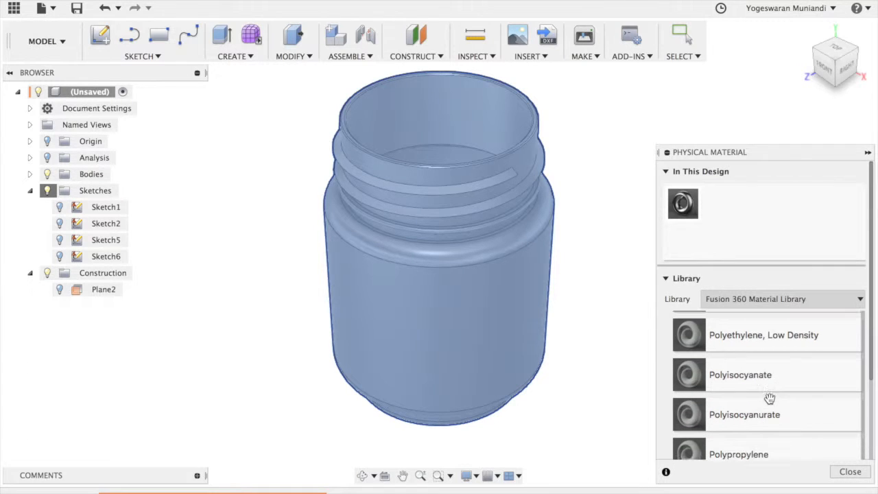
pyautogui.scroll(-2, 769, 398)
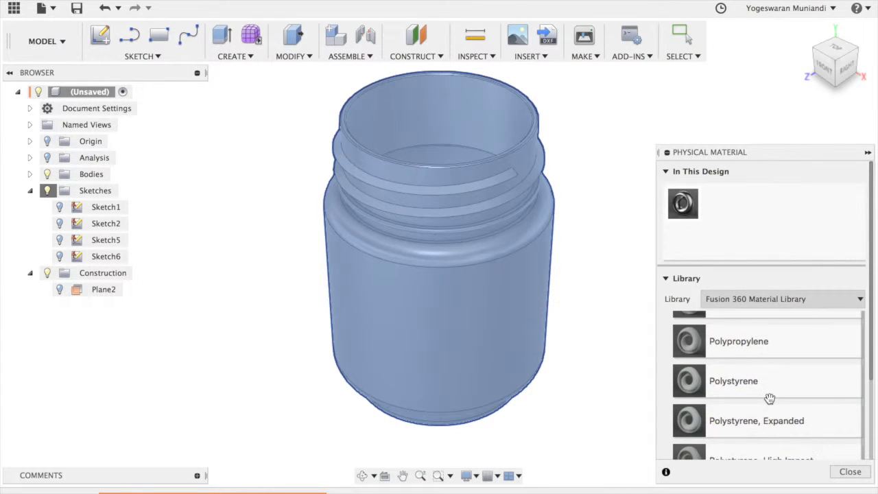
pyautogui.scroll(-5, 770, 399)
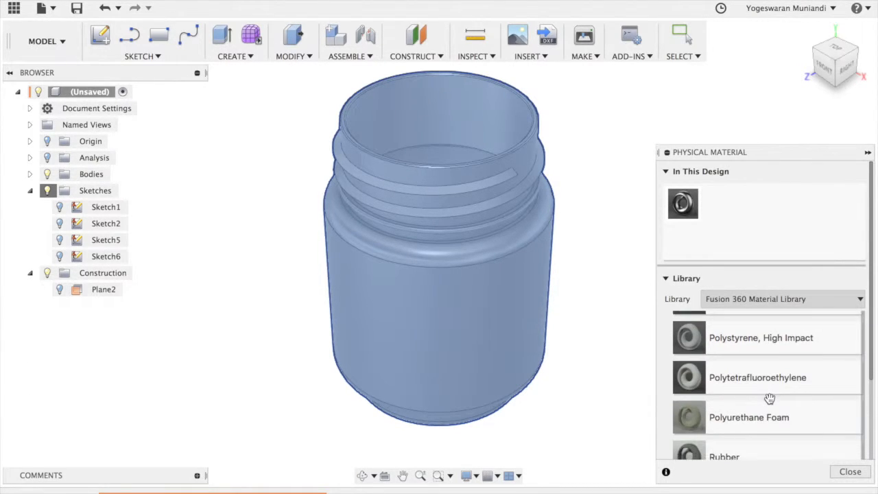
pyautogui.scroll(2, 769, 399)
pyautogui.scroll(8, 769, 399)
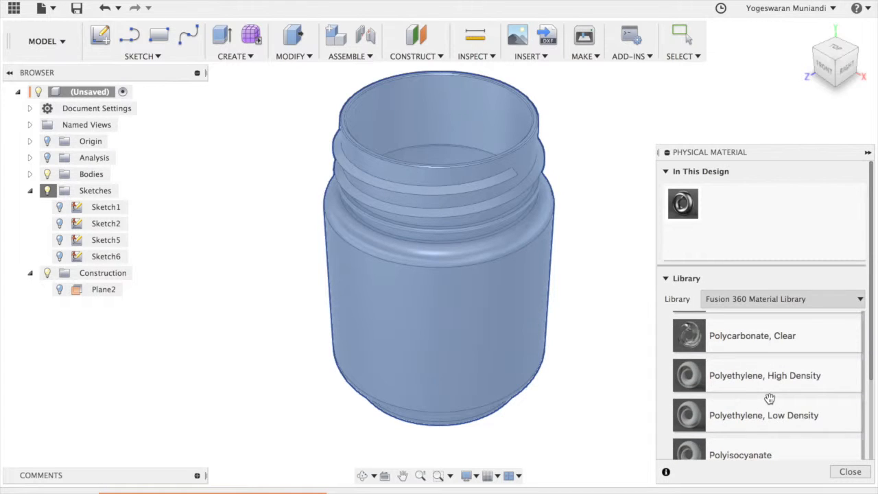
pyautogui.scroll(5, 769, 399)
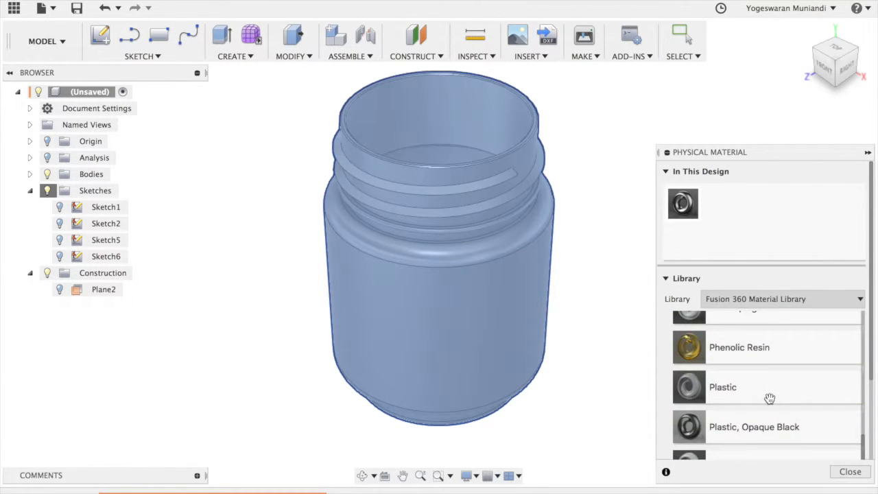
pyautogui.scroll(4, 770, 399)
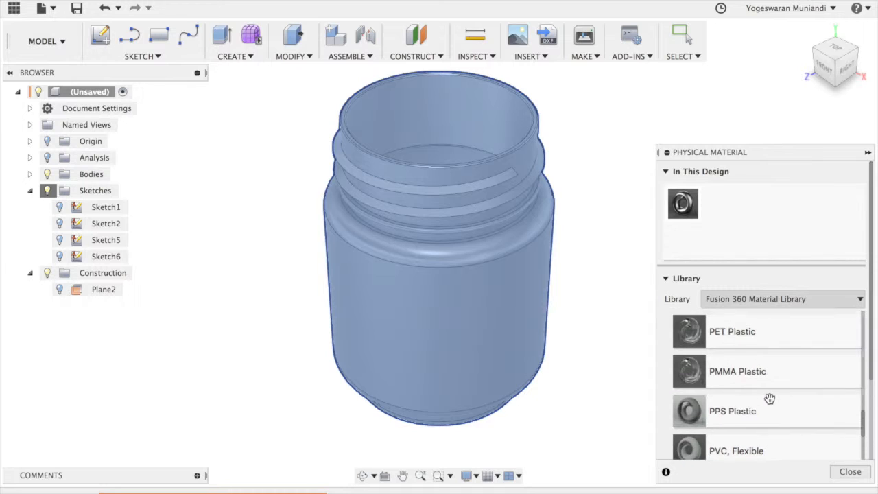
pyautogui.scroll(1, 770, 398)
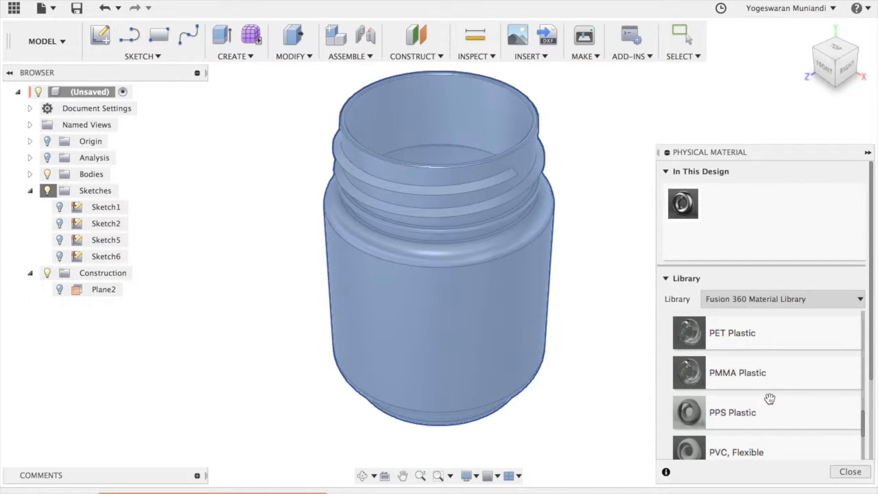
pyautogui.scroll(3, 769, 399)
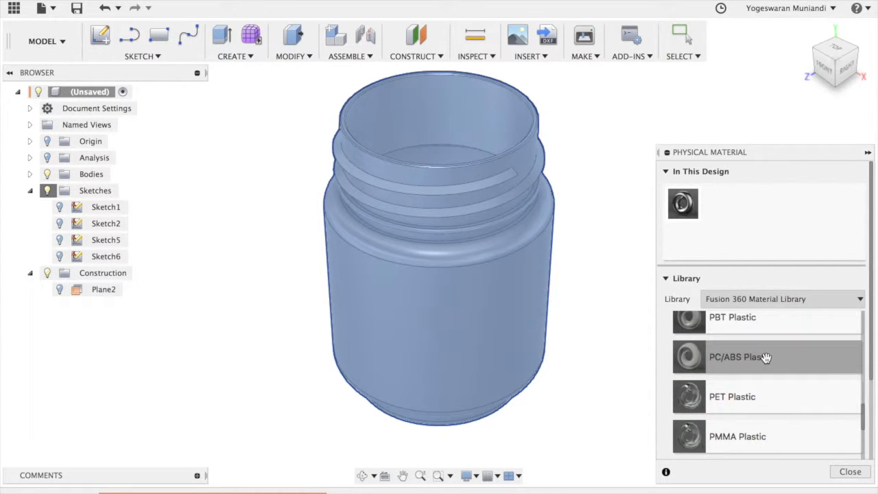
pyautogui.moveTo(762, 361); pyautogui.dragTo(501, 357)
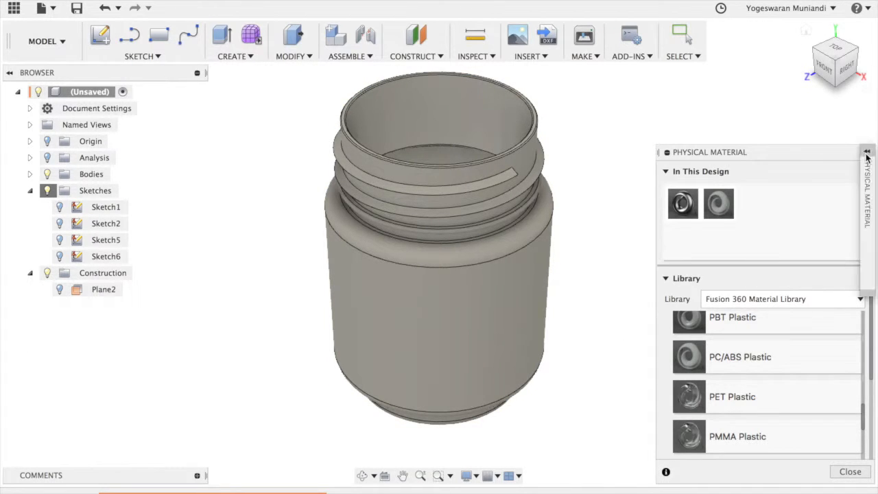
# Step: Apply the opaque Plastic - Glossy (Blue) appearance from the Fusion 360 Appearances library to the container body
pyautogui.click(868, 153)
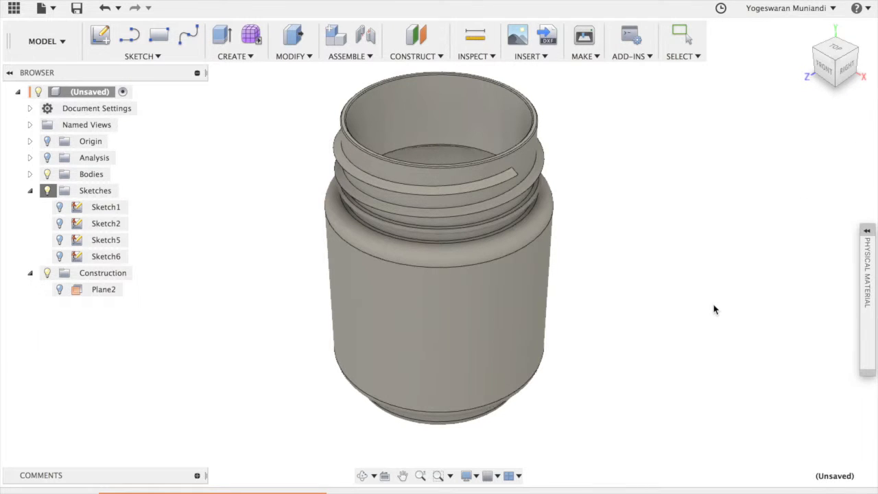
pyautogui.press('a')
pyautogui.scroll(-10, 744, 313)
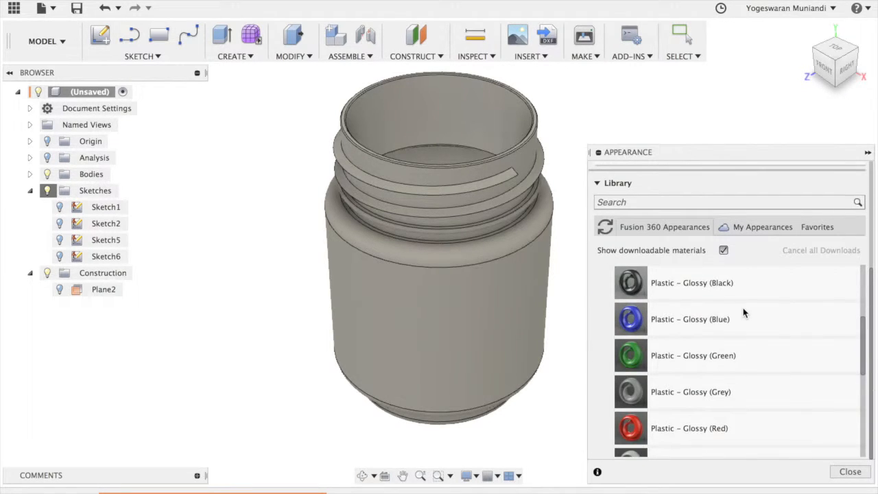
pyautogui.scroll(3, 743, 313)
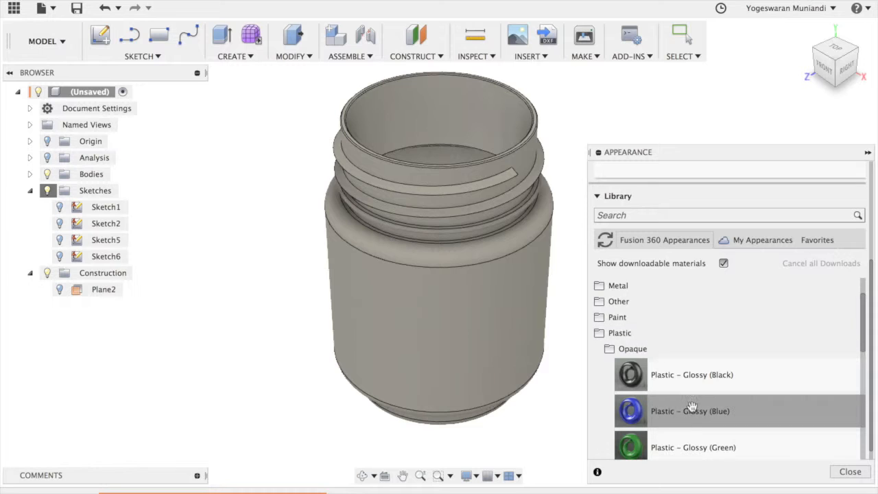
pyautogui.moveTo(632, 412); pyautogui.dragTo(501, 367)
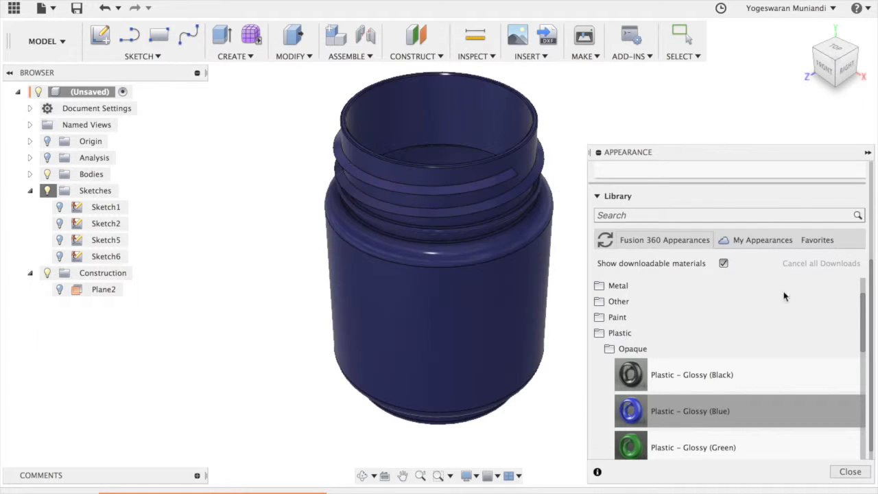
# Step: Duplicate the Plastic - Glossy (Blue) appearance in this design and open the color libraries for the copy
pyautogui.scroll(3, 787, 317)
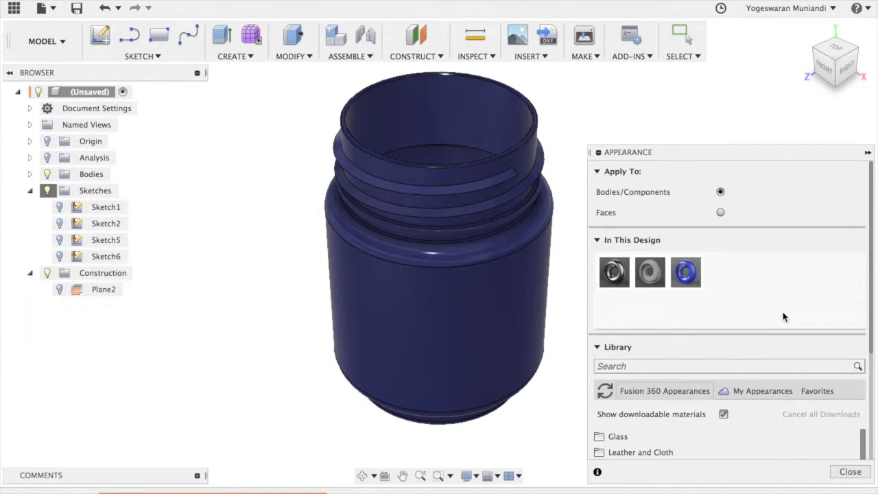
pyautogui.rightClick(686, 274)
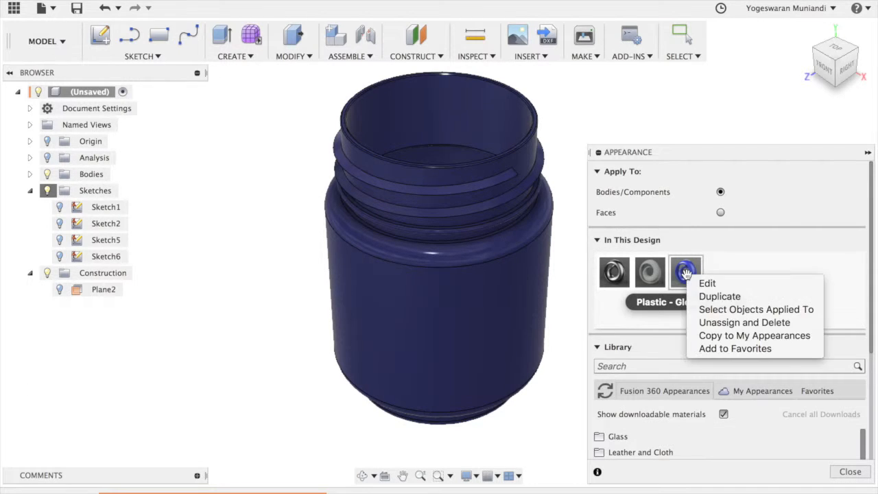
pyautogui.click(721, 295)
pyautogui.rightClick(720, 285)
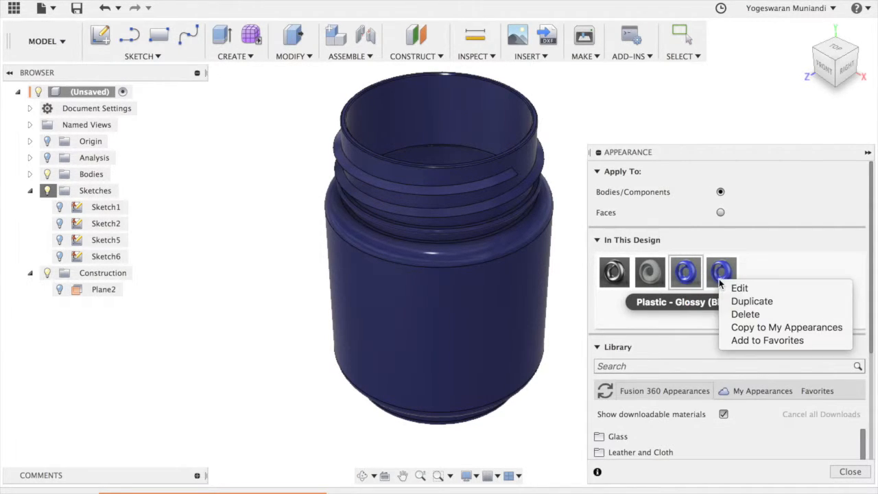
pyautogui.click(731, 291)
pyautogui.click(536, 187)
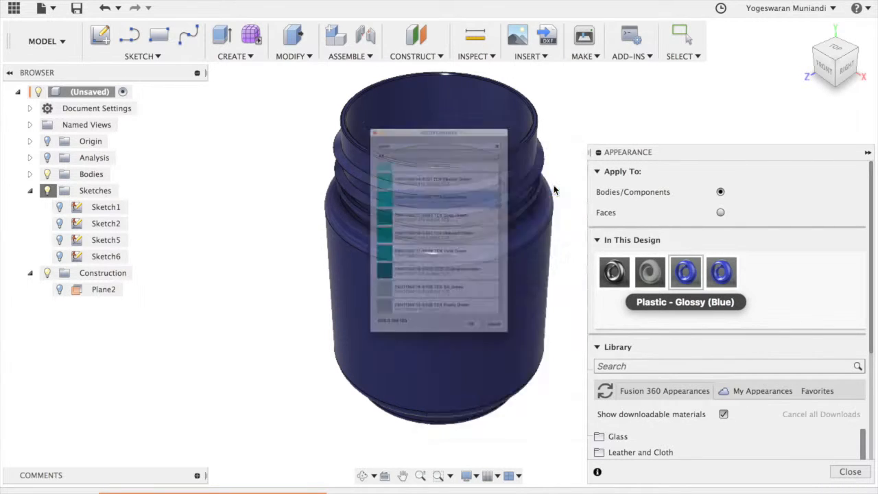
# Step: Search the color libraries for "blue" and look through the PANTONE shades for a suitable container color
pyautogui.doubleClick(430, 54)
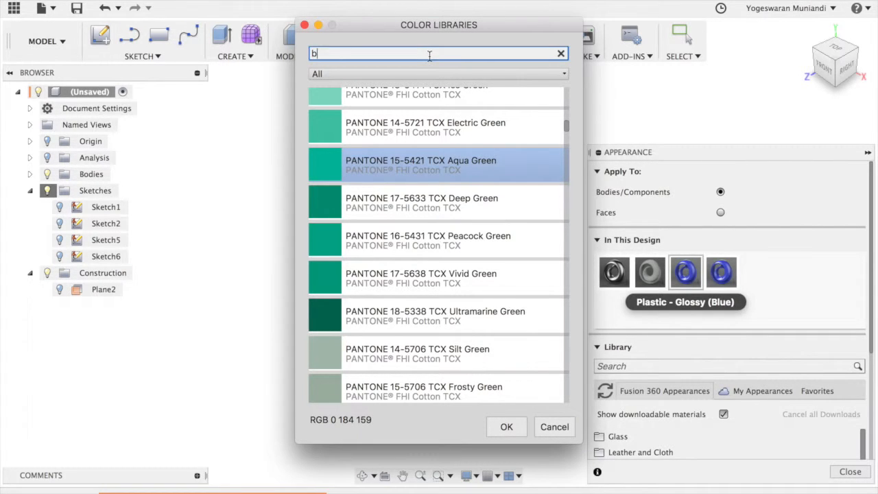
pyautogui.write('blue')
pyautogui.press('Return')
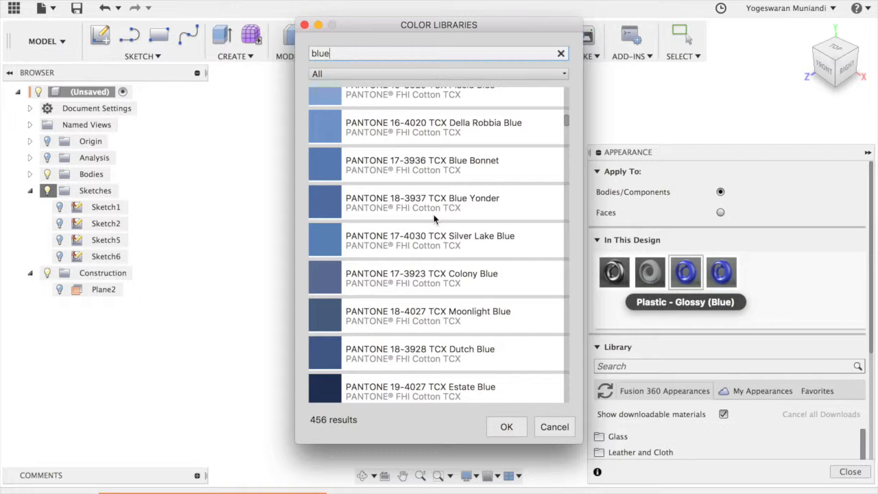
pyautogui.scroll(-10, 434, 218)
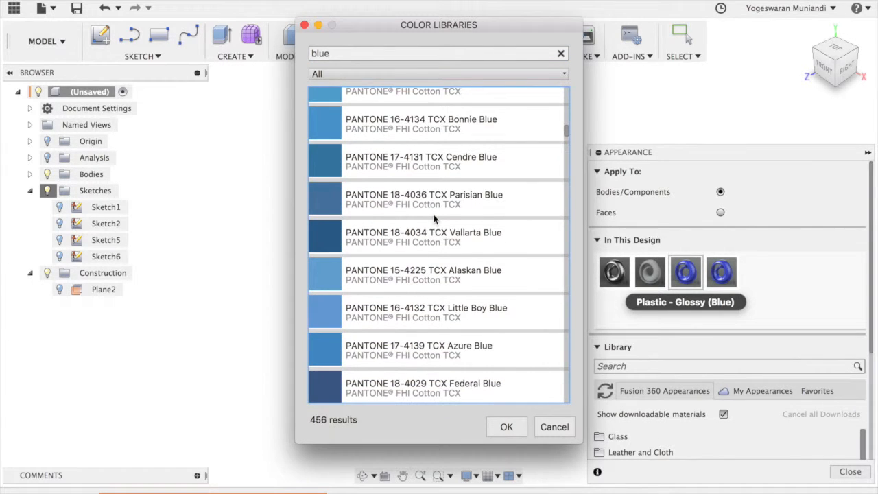
pyautogui.scroll(-10, 433, 219)
pyautogui.scroll(3, 434, 219)
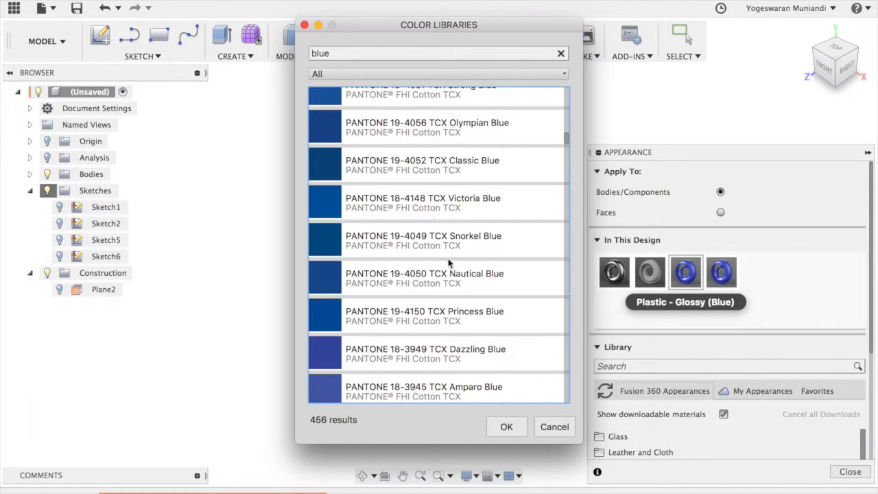
pyautogui.scroll(-5, 479, 319)
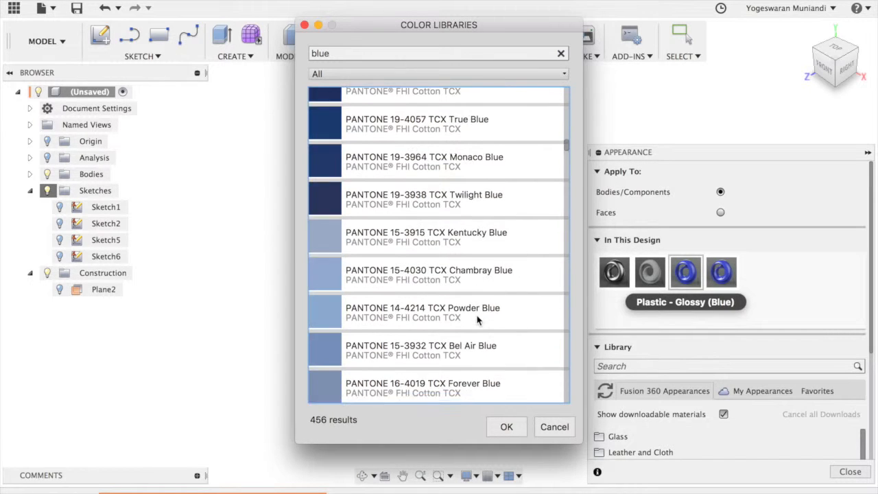
pyautogui.scroll(-5, 476, 317)
pyautogui.scroll(-15, 476, 317)
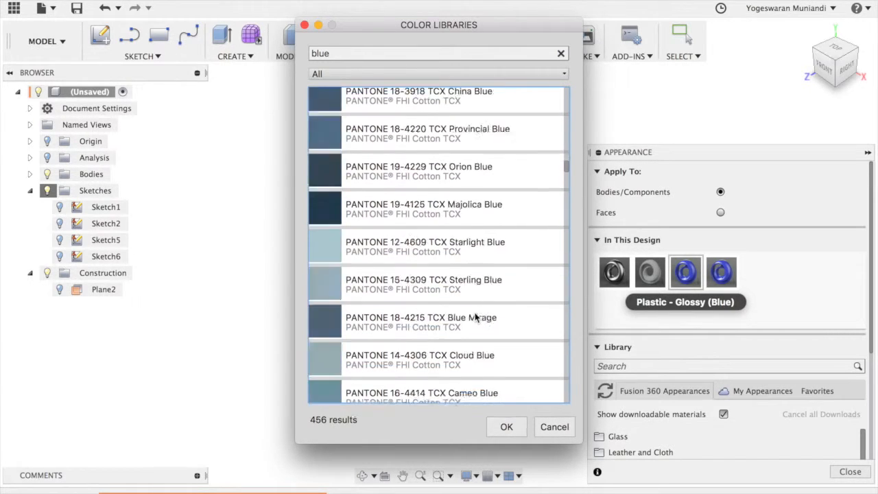
pyautogui.scroll(-2, 475, 317)
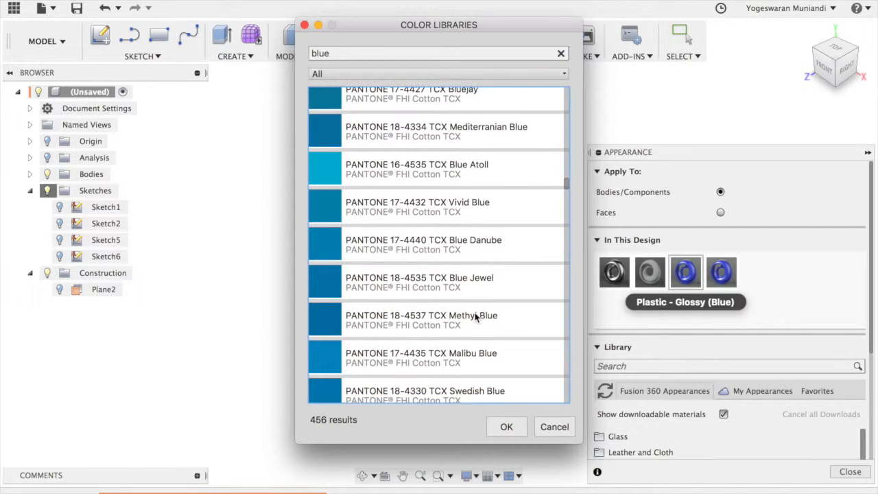
pyautogui.scroll(-3, 476, 317)
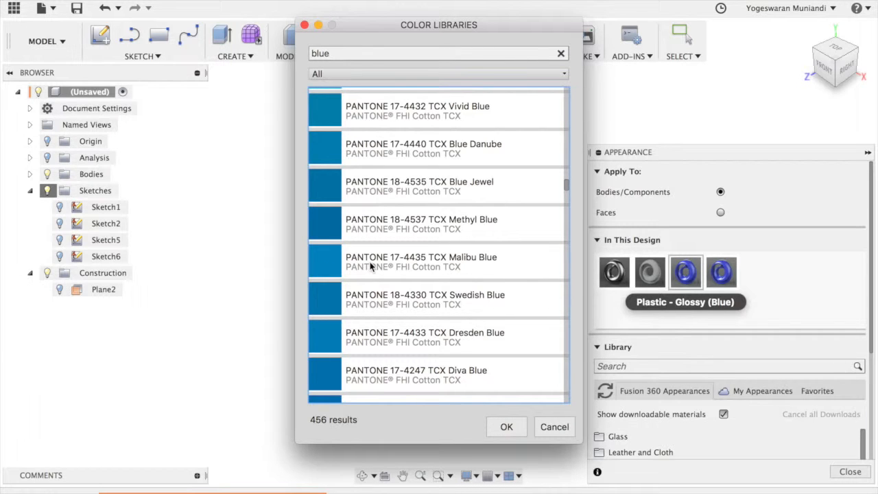
pyautogui.moveTo(369, 261)
pyautogui.scroll(-7, 370, 267)
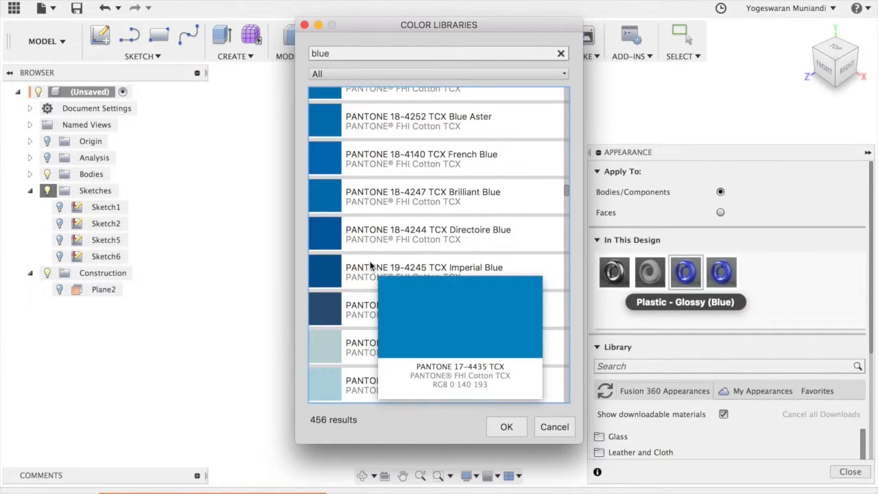
pyautogui.scroll(-8, 522, 227)
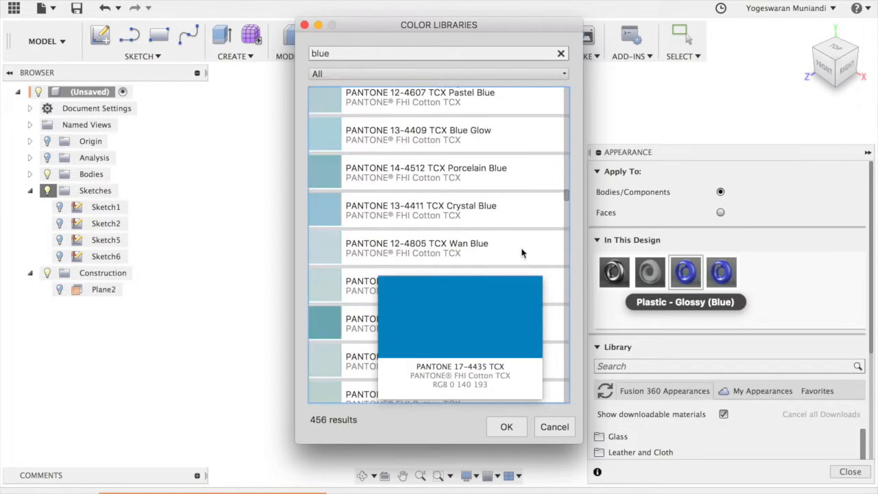
pyautogui.scroll(4, 521, 251)
pyautogui.scroll(-15, 519, 243)
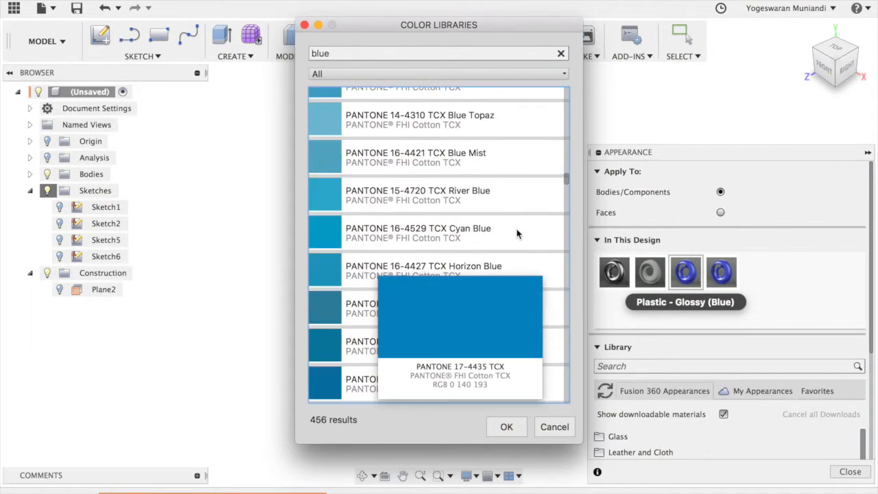
pyautogui.scroll(-15, 517, 234)
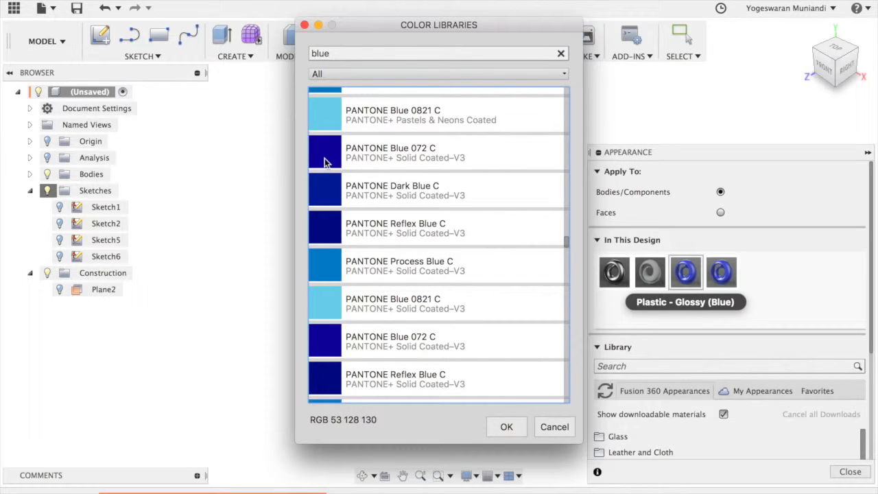
# Step: Set the duplicated glossy plastic appearance to PANTONE Blue 072 C from the PANTONE+ Solid Coated-V3 library
pyautogui.moveTo(330, 164)
pyautogui.moveTo(338, 351)
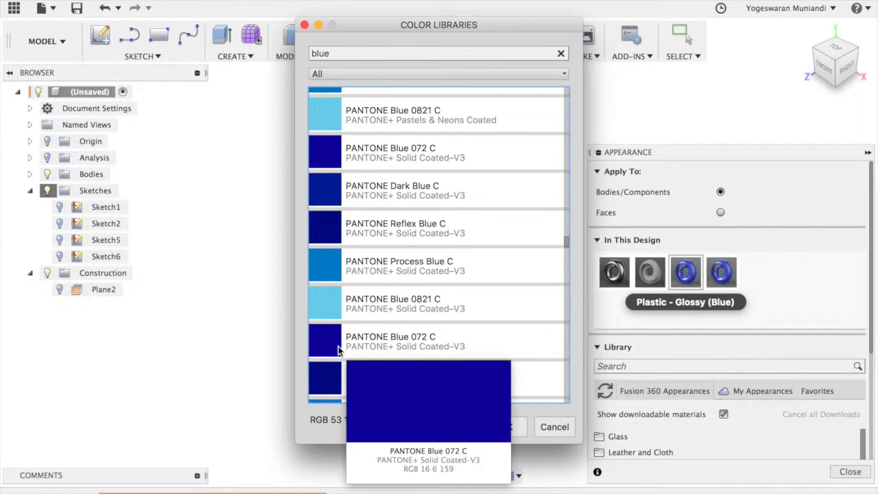
pyautogui.click(340, 161)
pyautogui.moveTo(336, 163)
pyautogui.click(506, 426)
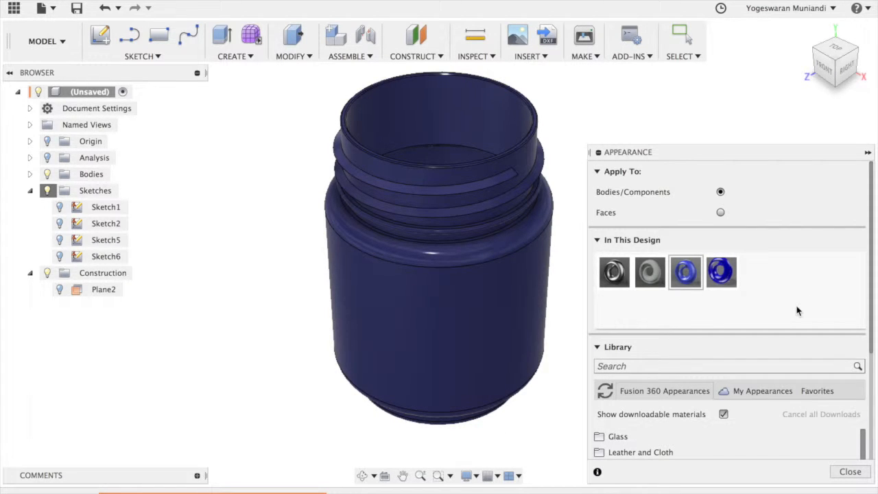
# Step: Reselect PANTONE Blue 072 C for the duplicated appearance, finish the appearance editing and return the container to the home view
pyautogui.moveTo(845, 71); pyautogui.dragTo(806, 28)
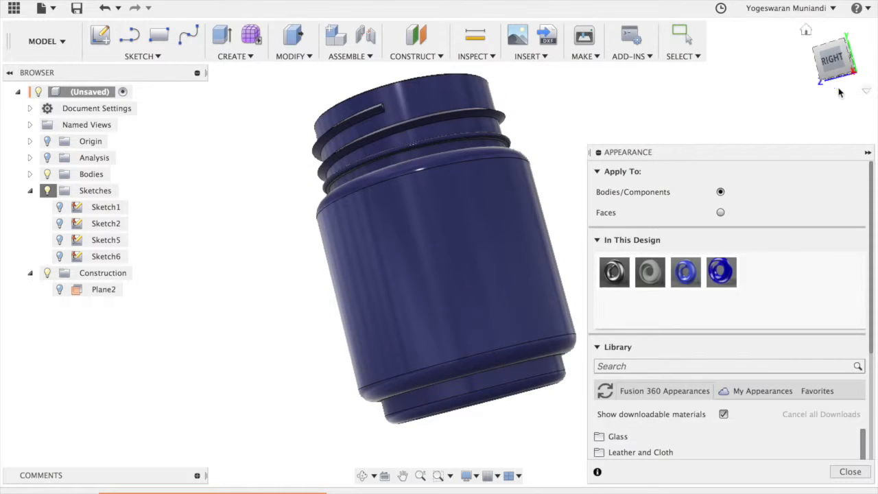
pyautogui.moveTo(807, 152); pyautogui.dragTo(802, 135)
pyautogui.rightClick(726, 254)
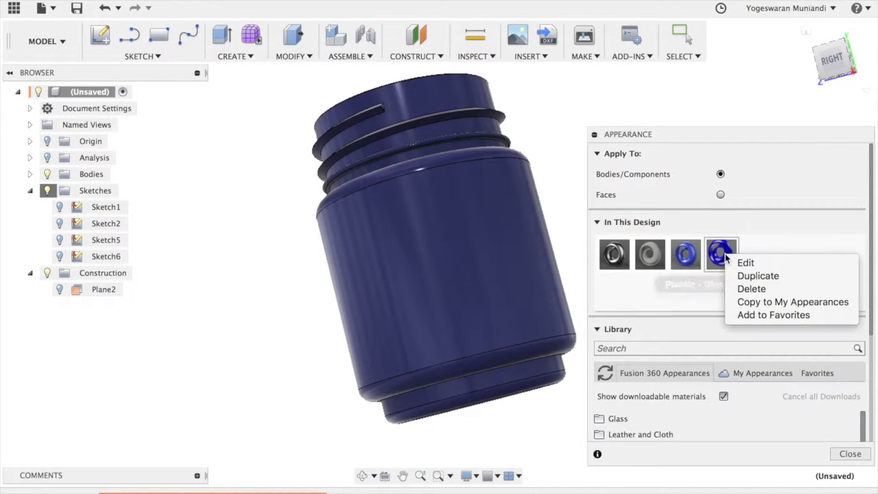
pyautogui.click(746, 263)
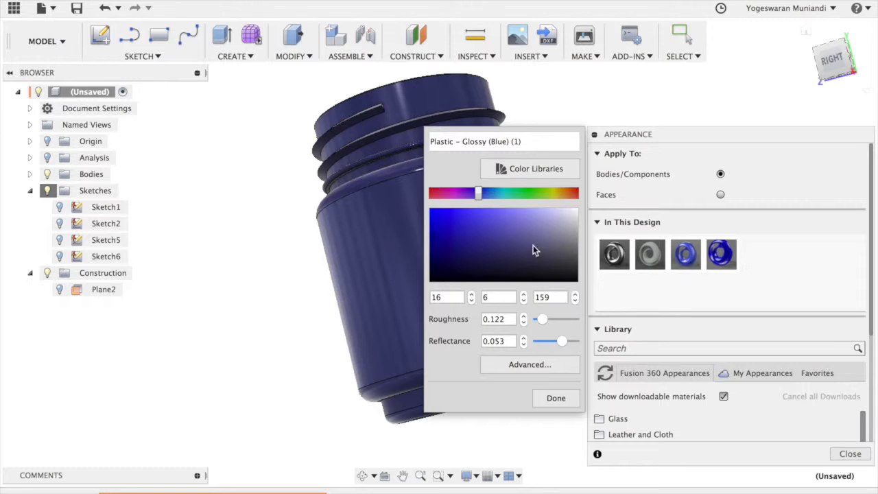
pyautogui.click(516, 168)
pyautogui.scroll(-10, 480, 240)
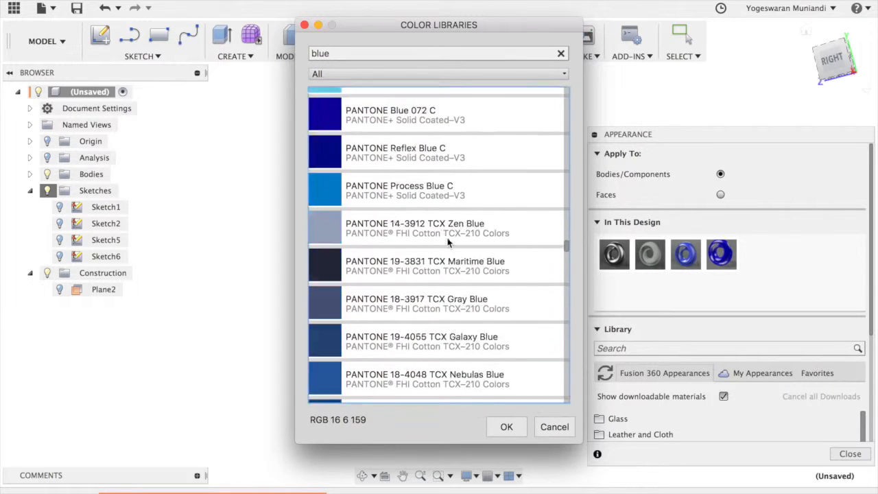
pyautogui.scroll(6, 447, 241)
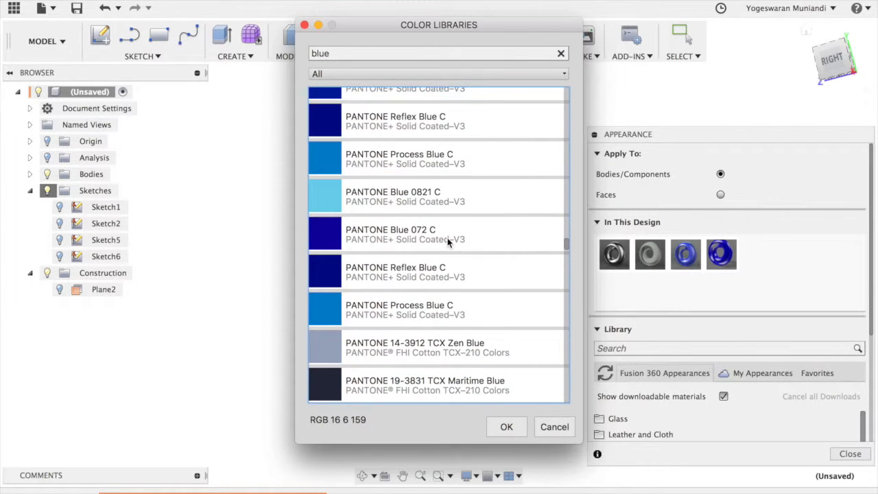
pyautogui.click(336, 245)
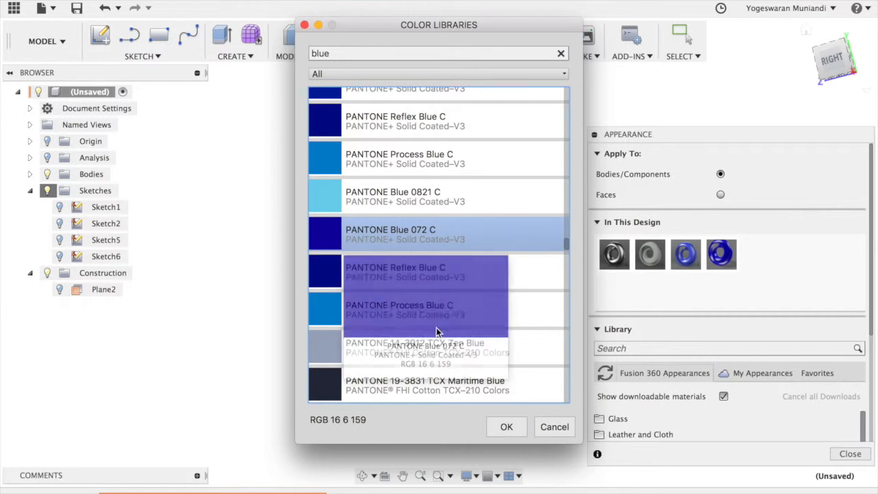
pyautogui.click(501, 422)
pyautogui.click(850, 454)
pyautogui.click(807, 30)
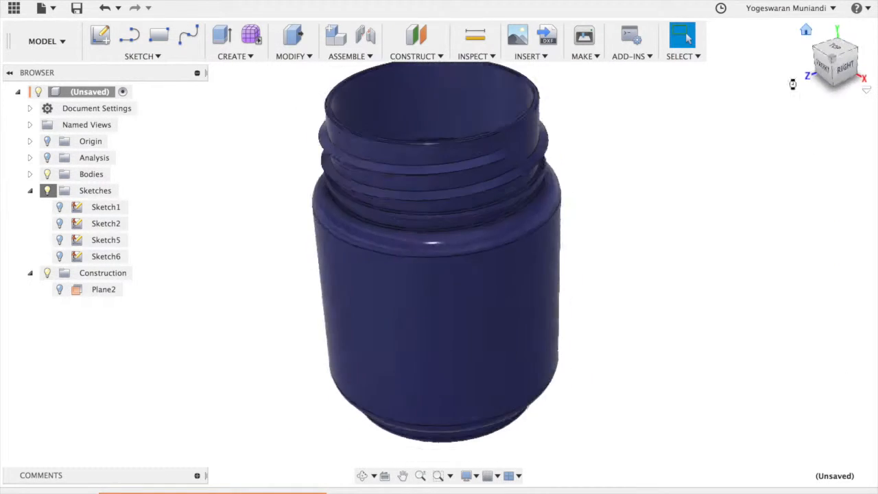